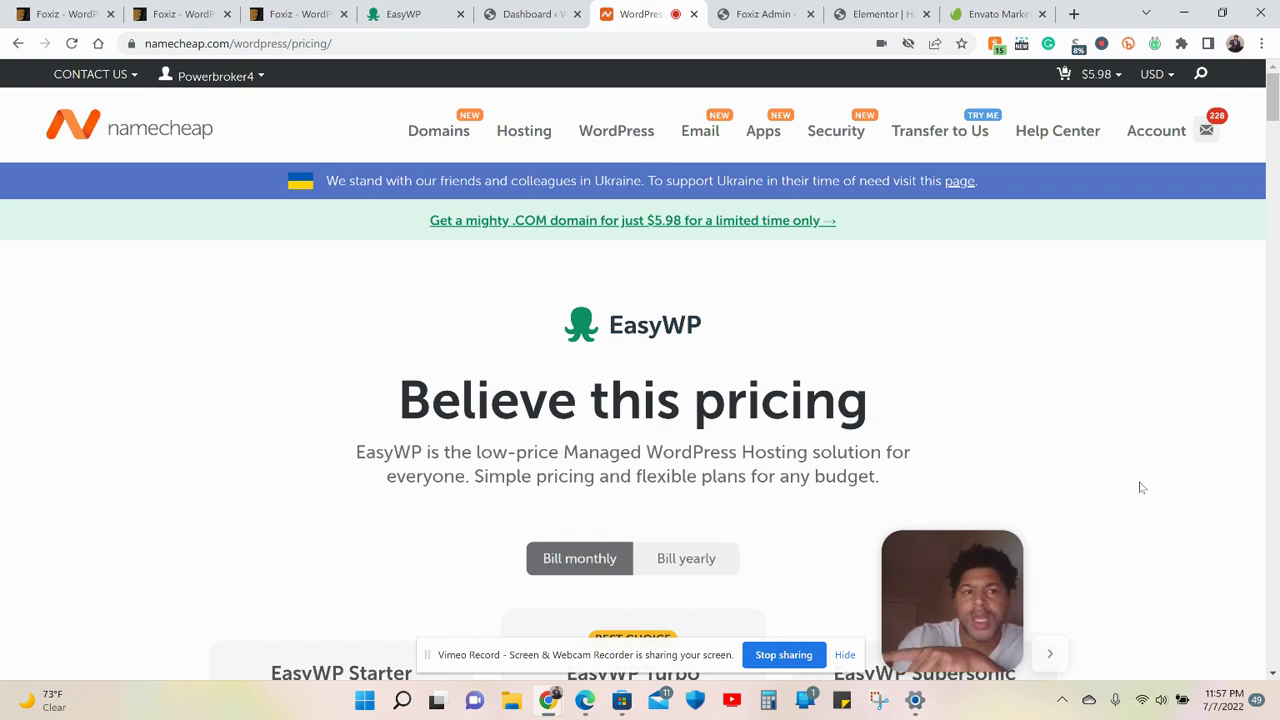
Review the monthly prices and features of the EasyWP Starter, Turbo and Supersonic hosting plans
scroll(1141, 487, down, 3)
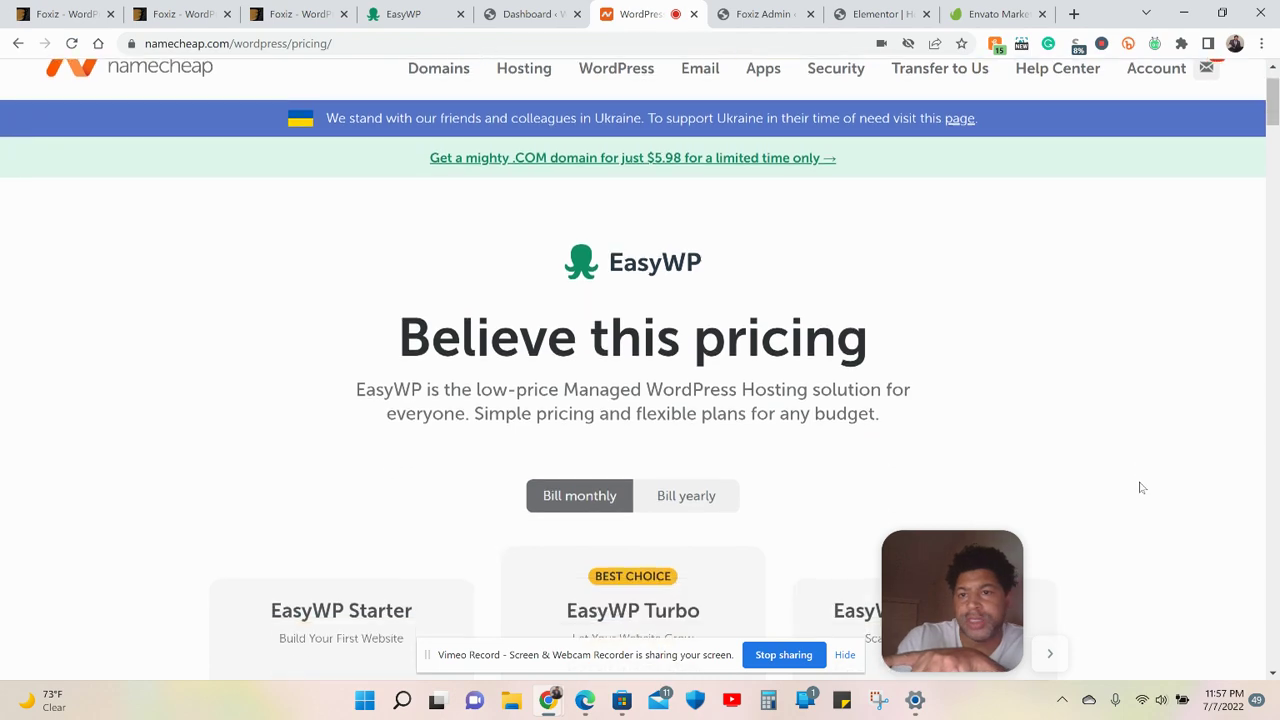
scroll(1141, 487, down, 3)
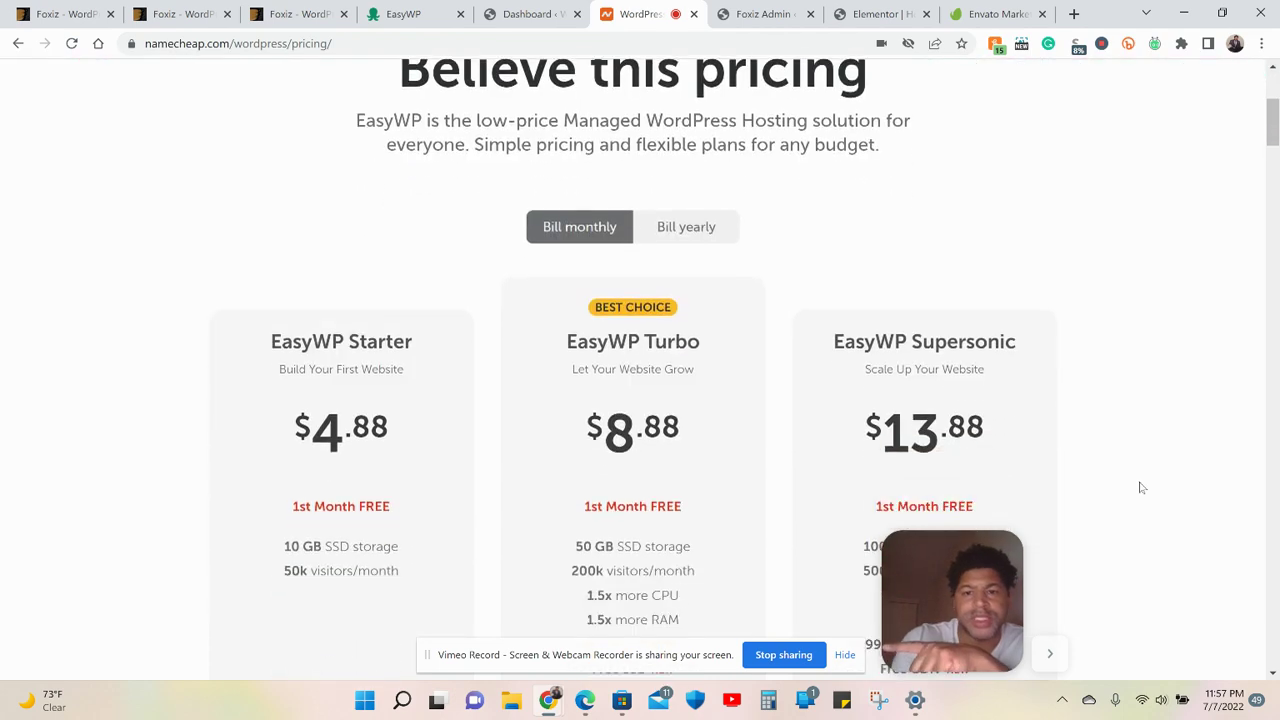
scroll(928, 364, down, 2)
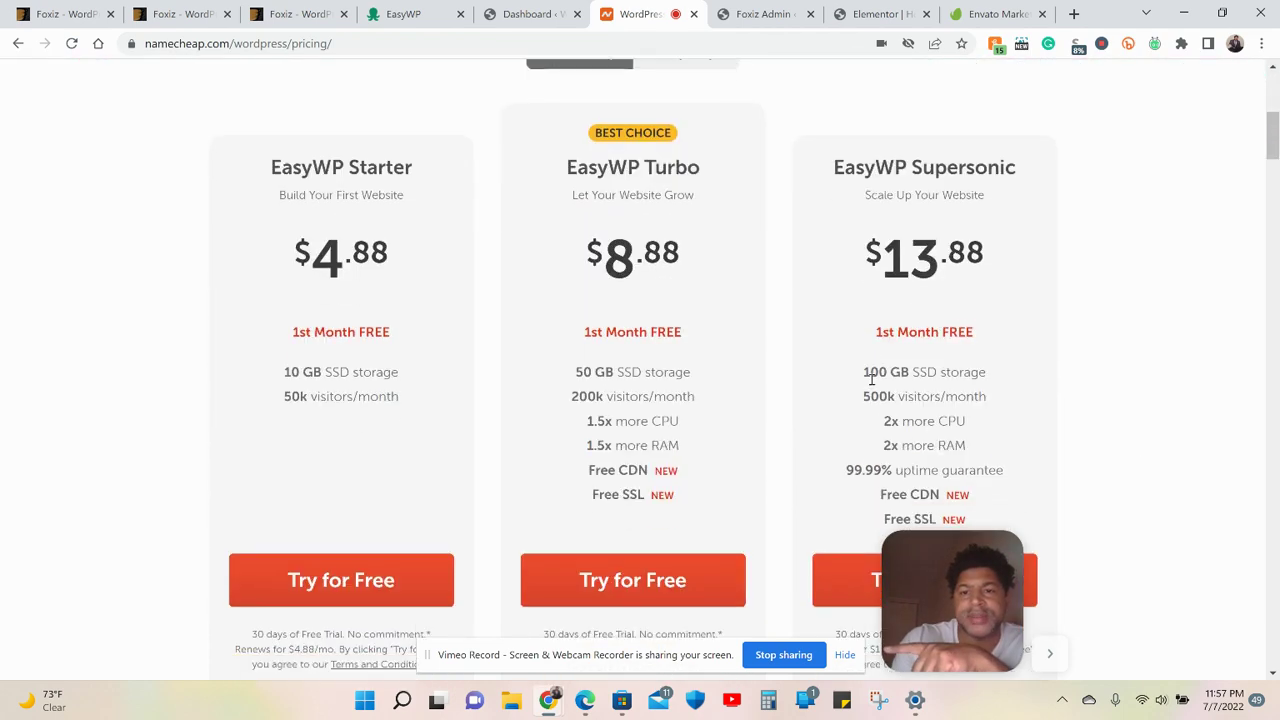
scroll(860, 348, down, 2)
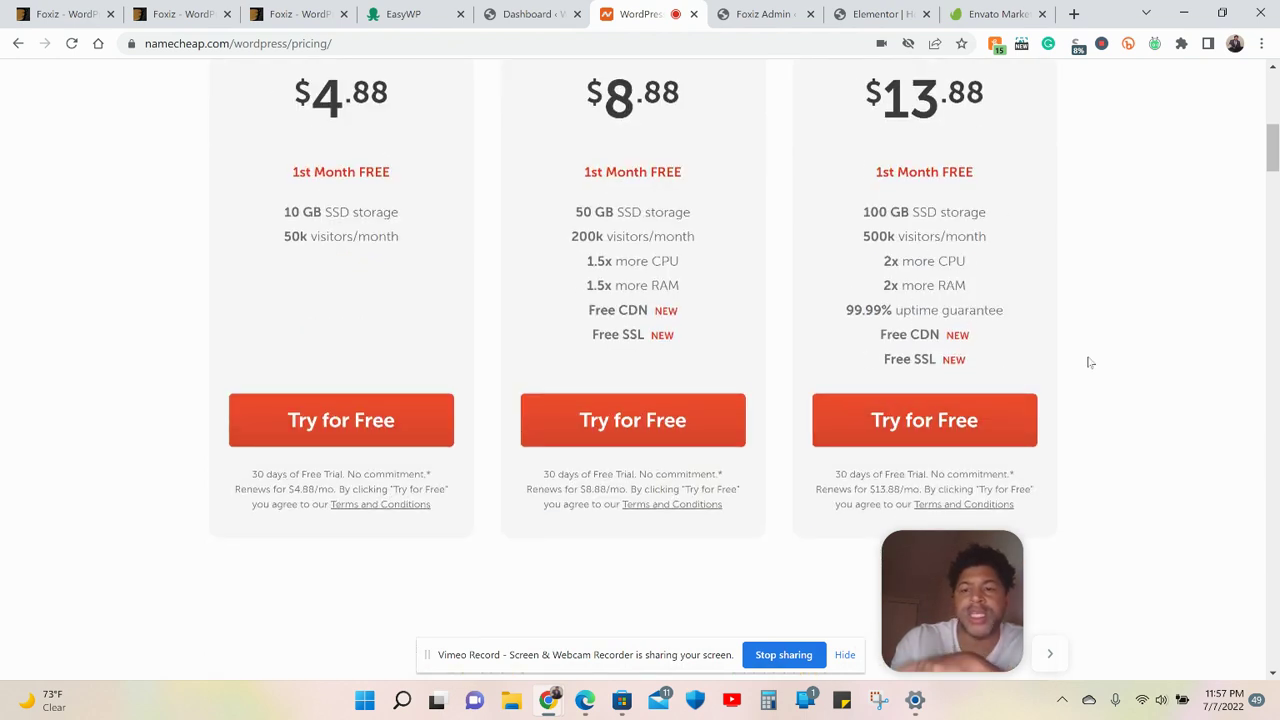
click(850, 660)
scroll(1105, 503, down, 4)
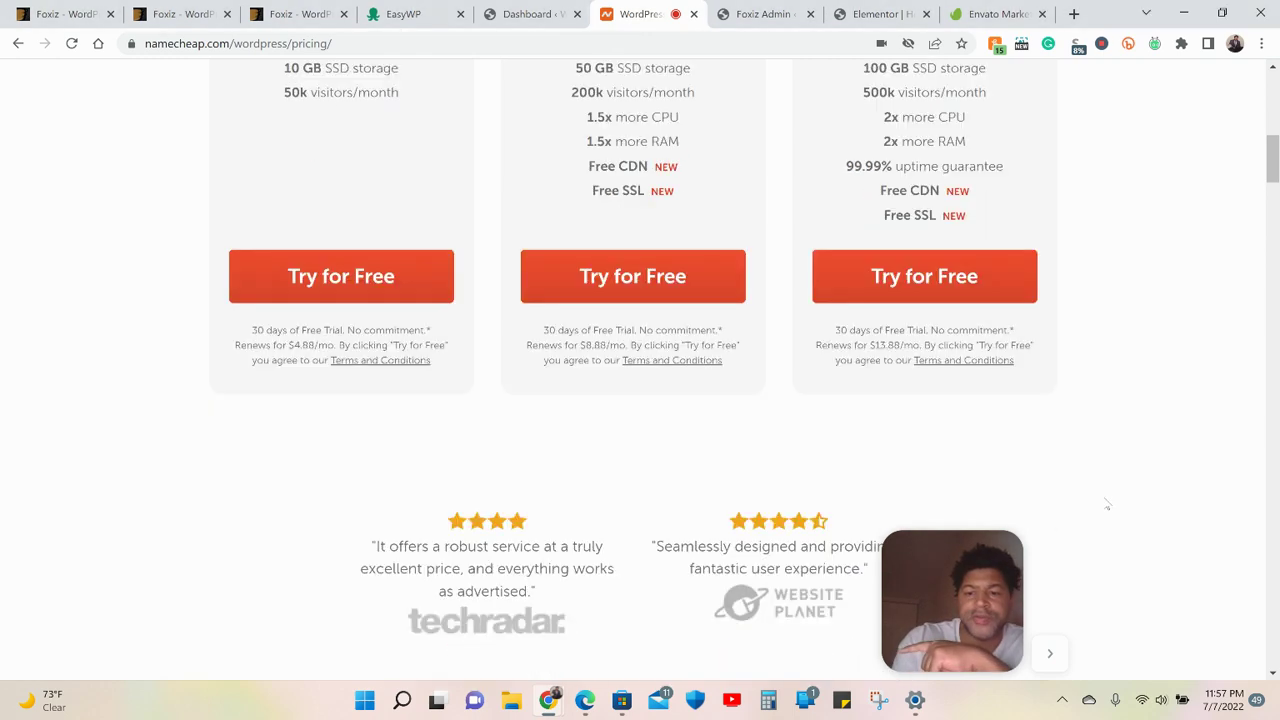
scroll(1105, 503, up, 9)
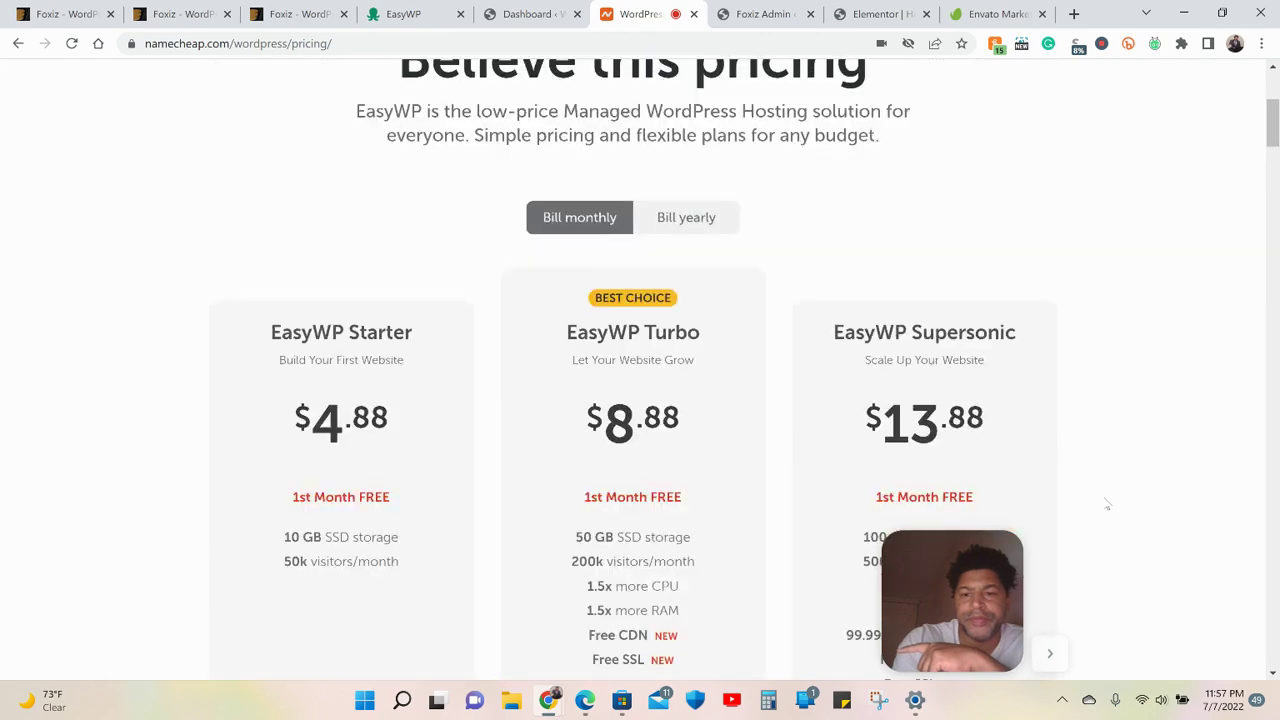
scroll(1140, 440, up, 2)
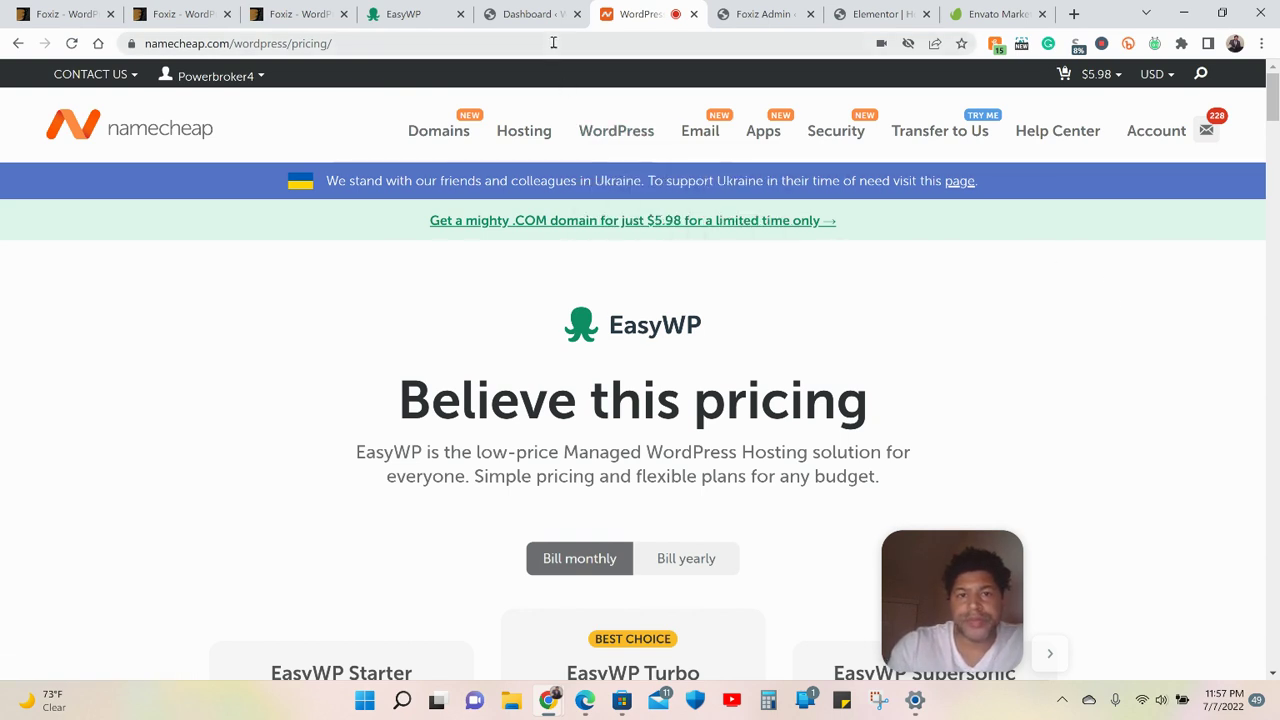
Switch to the site's WordPress dashboard and look over its welcome area and widgets
click(537, 15)
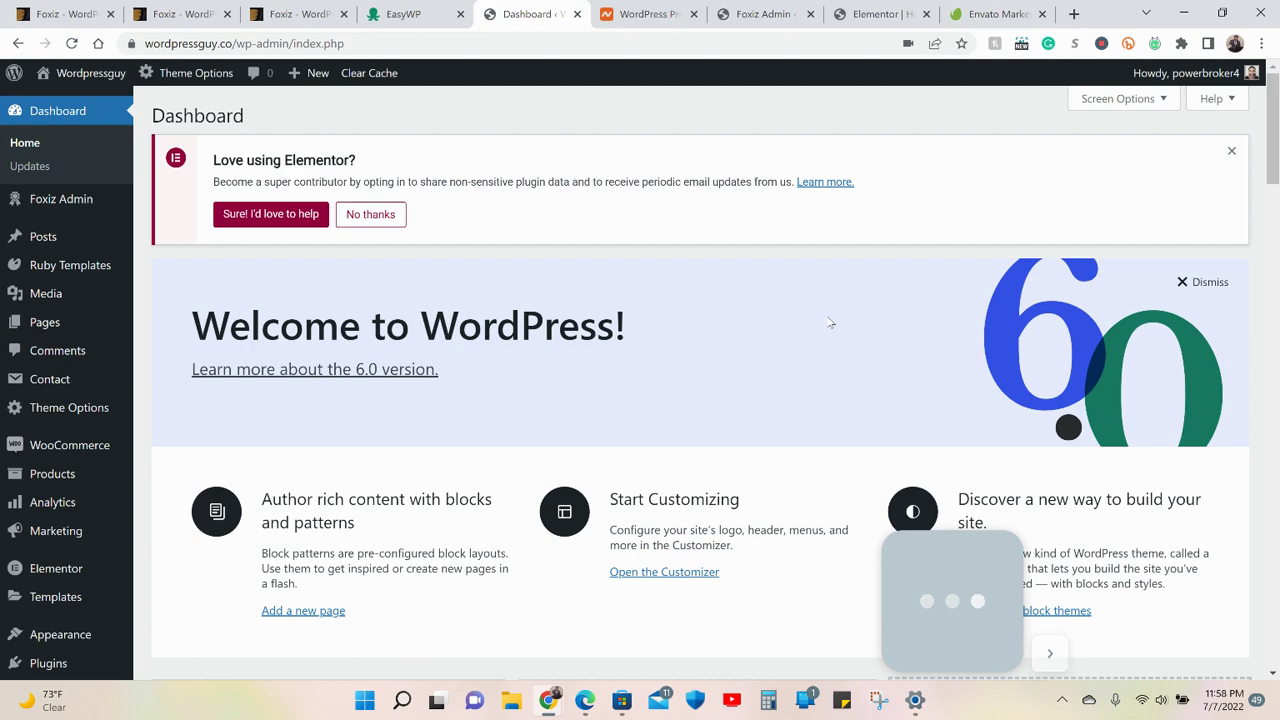
scroll(854, 331, down, 2)
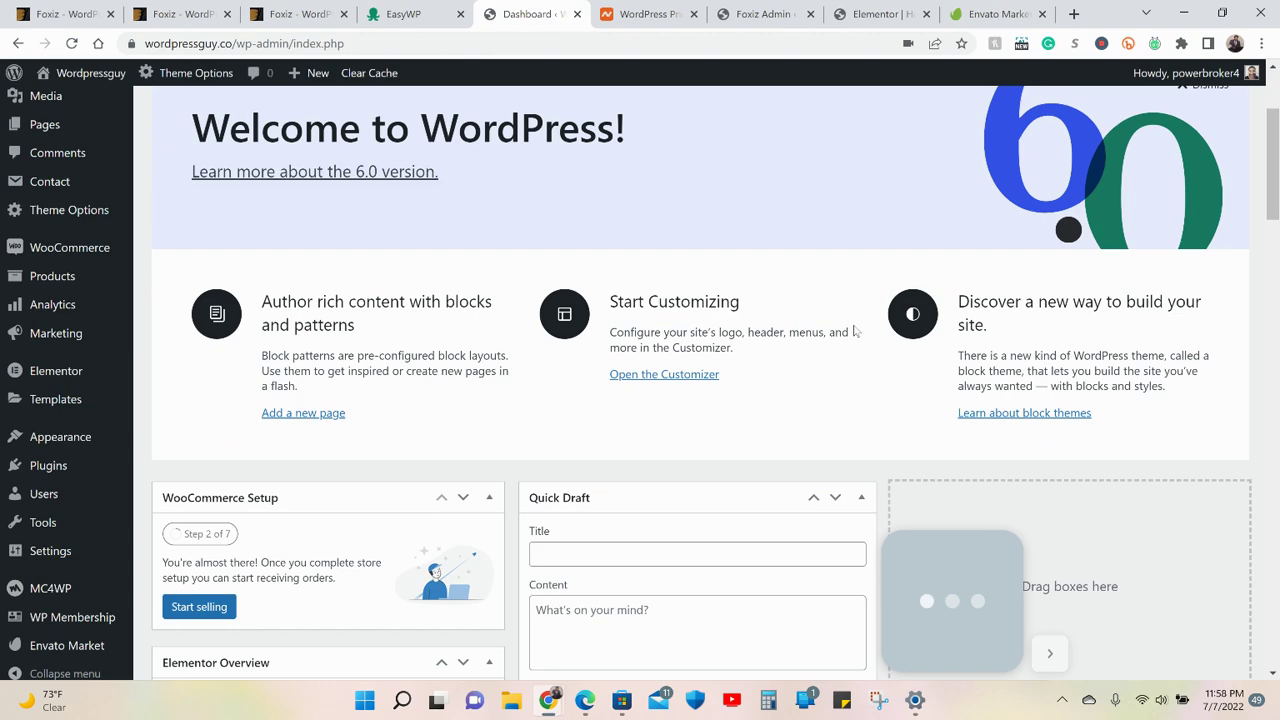
scroll(854, 331, down, 2)
scroll(854, 331, down, 1)
scroll(854, 331, up, 3)
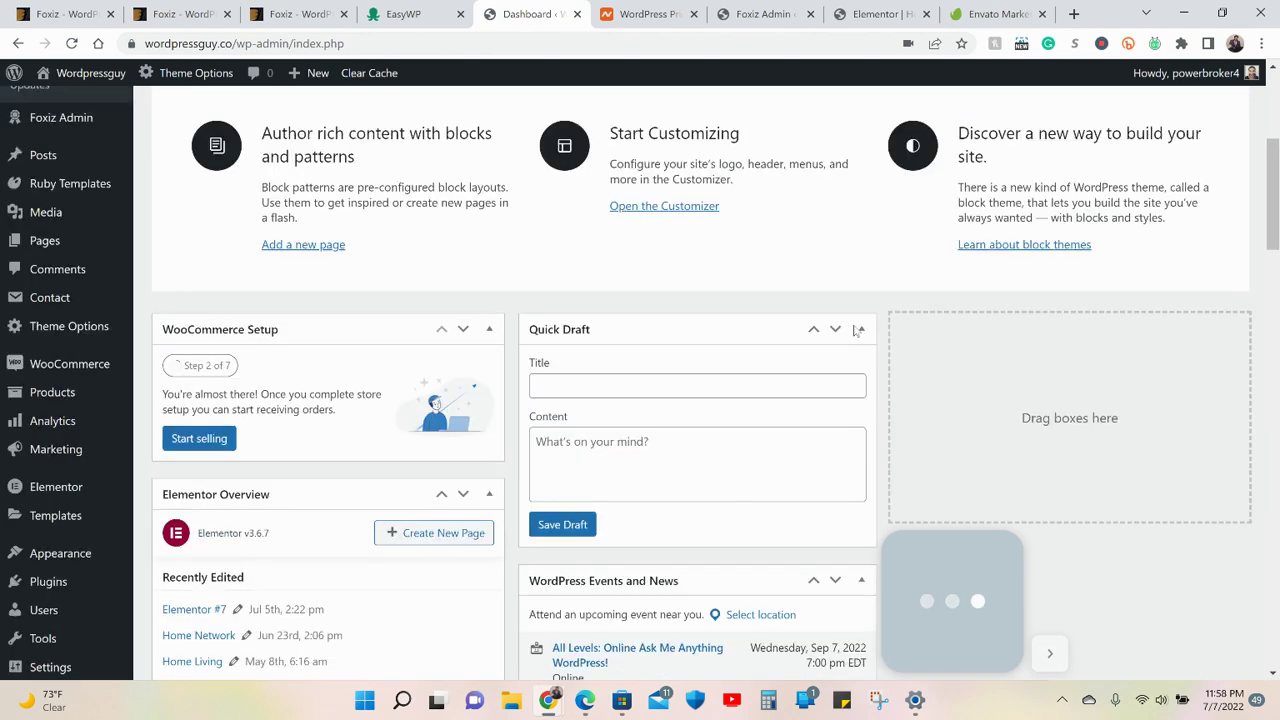
scroll(854, 331, up, 3)
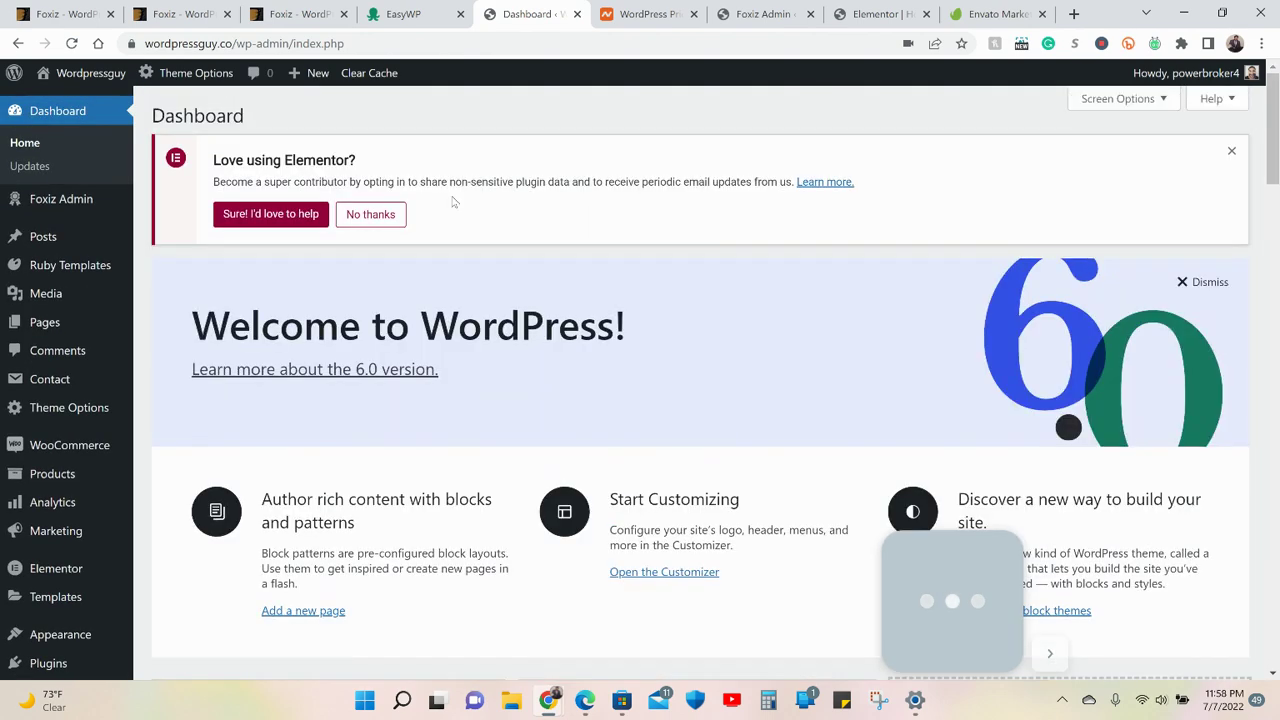
Open the Foxiz Admin welcome page and view the theme activation section
mouse_move(80, 201)
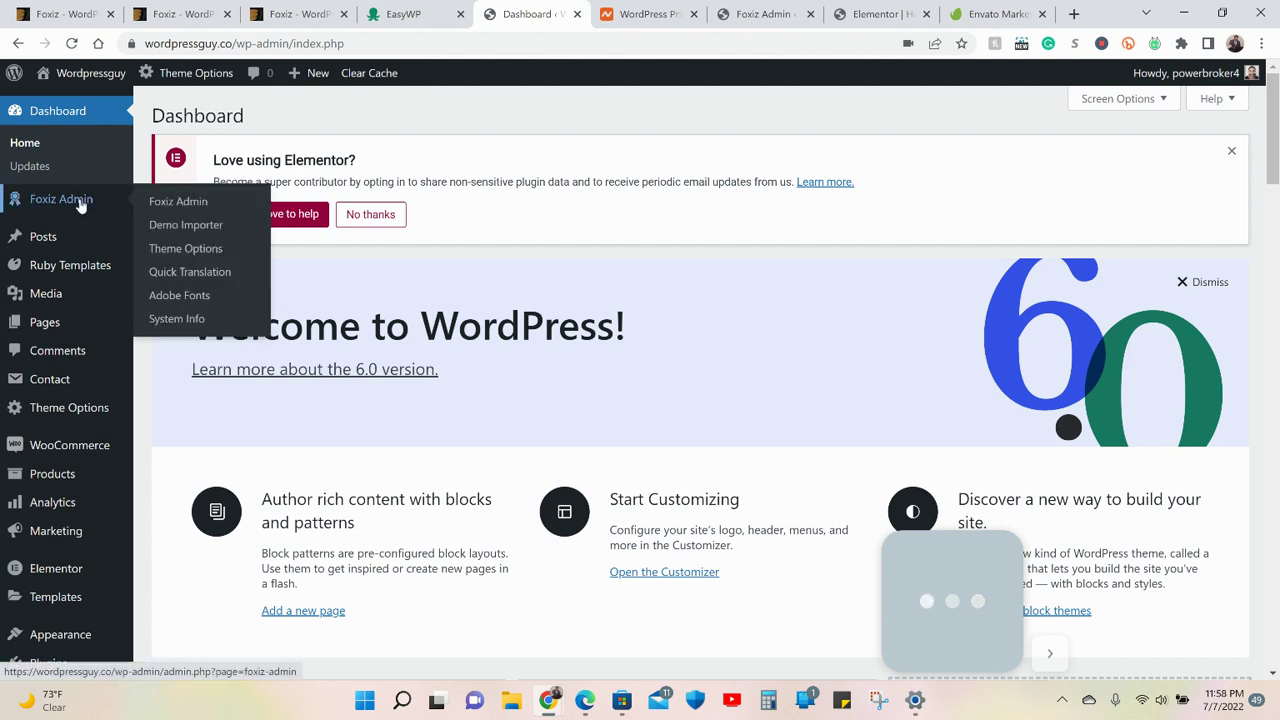
click(211, 206)
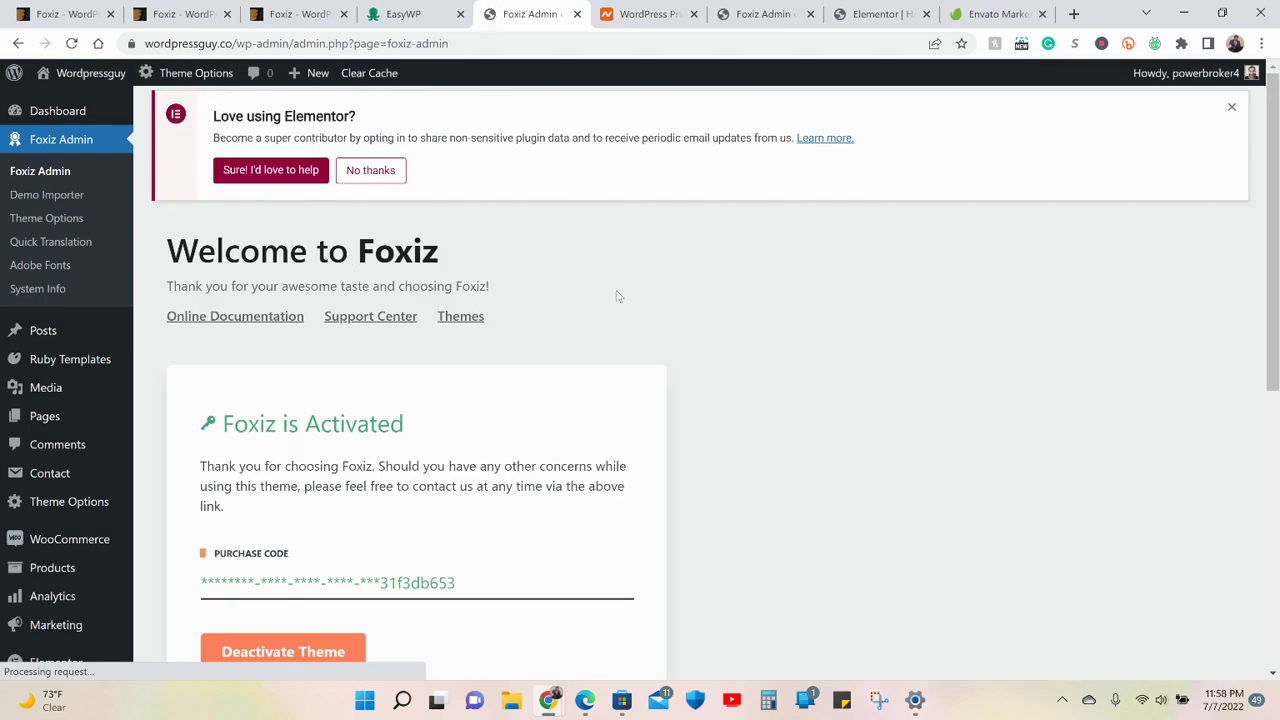
scroll(612, 296, down, 1)
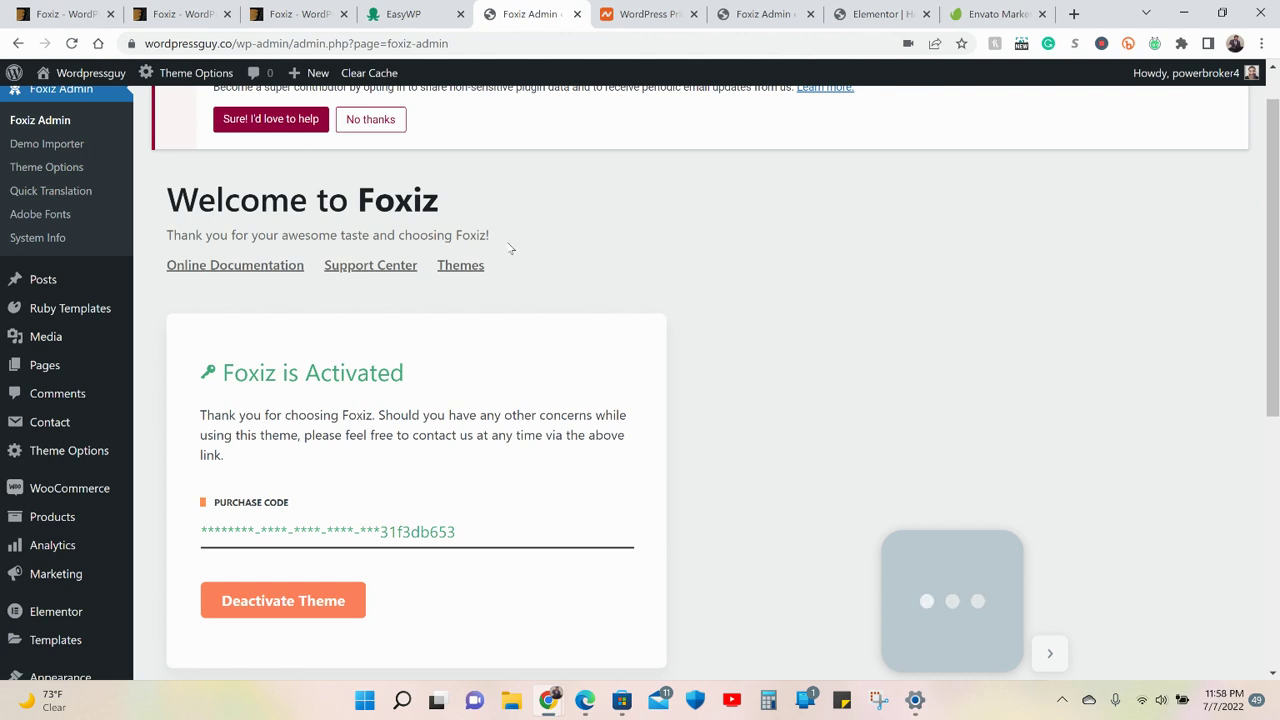
Check the open Foxiz theme preview pages and the EasyWP dashboard page
click(317, 18)
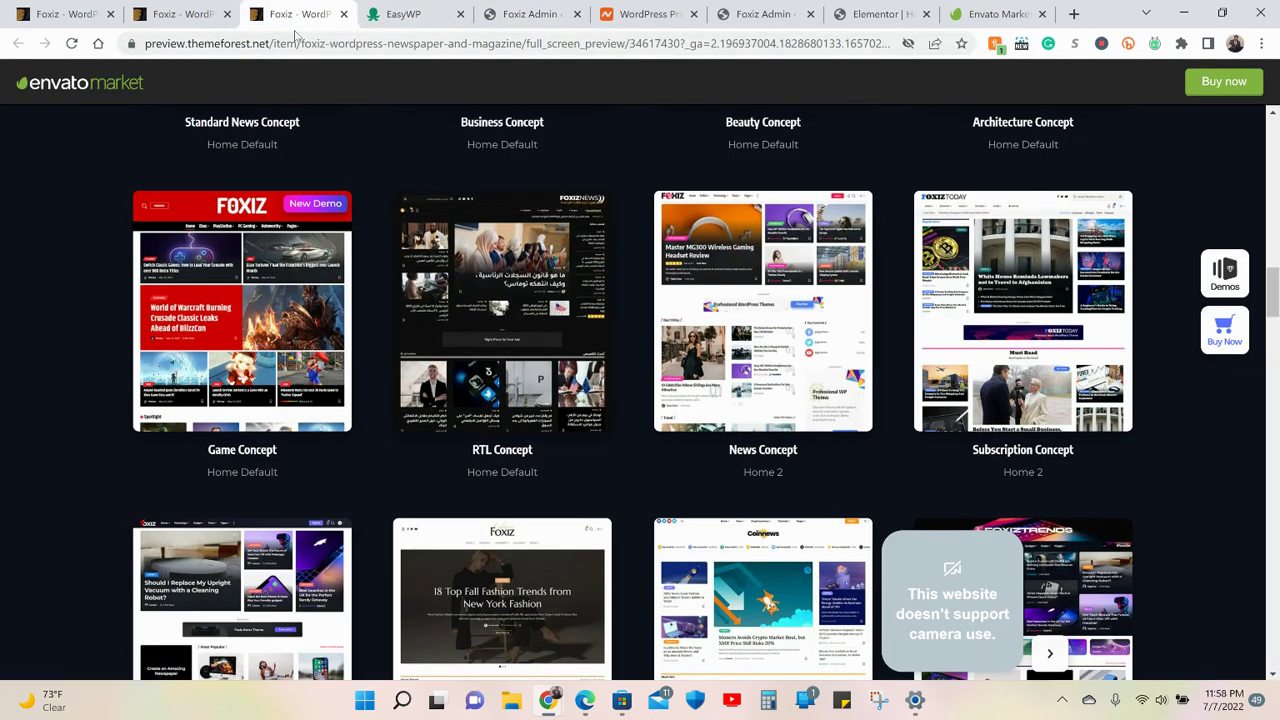
click(175, 14)
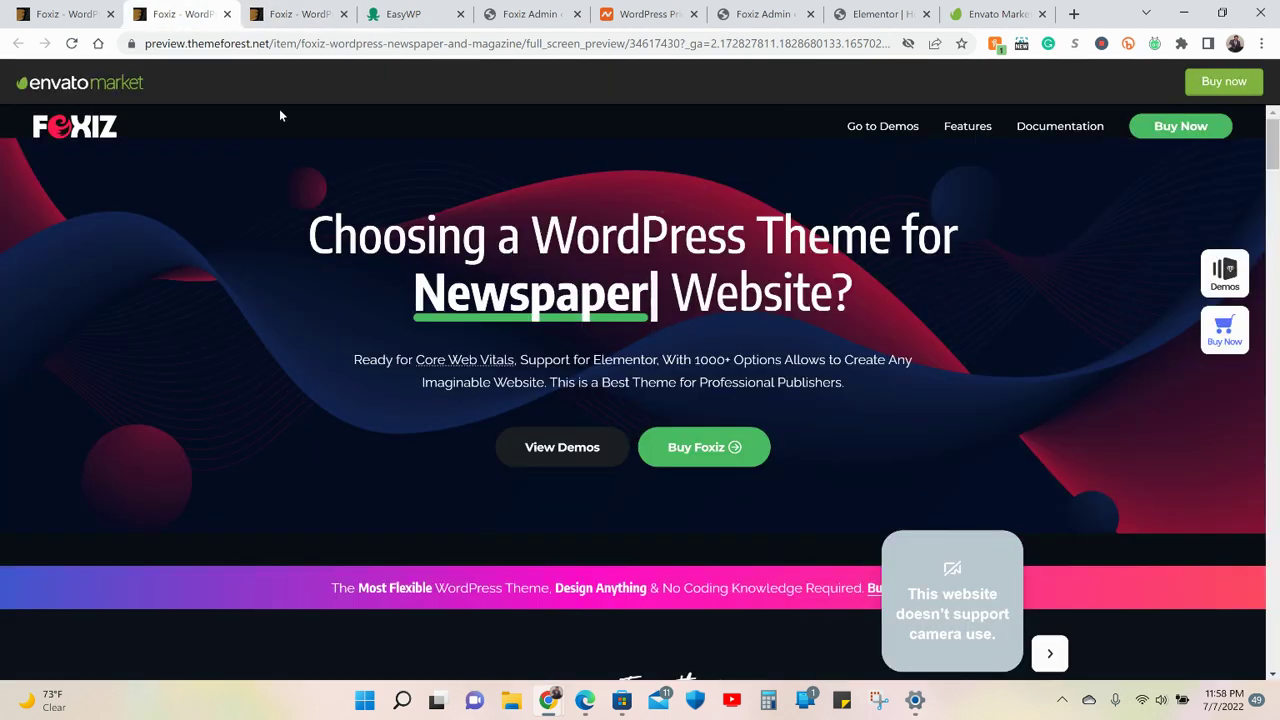
click(405, 14)
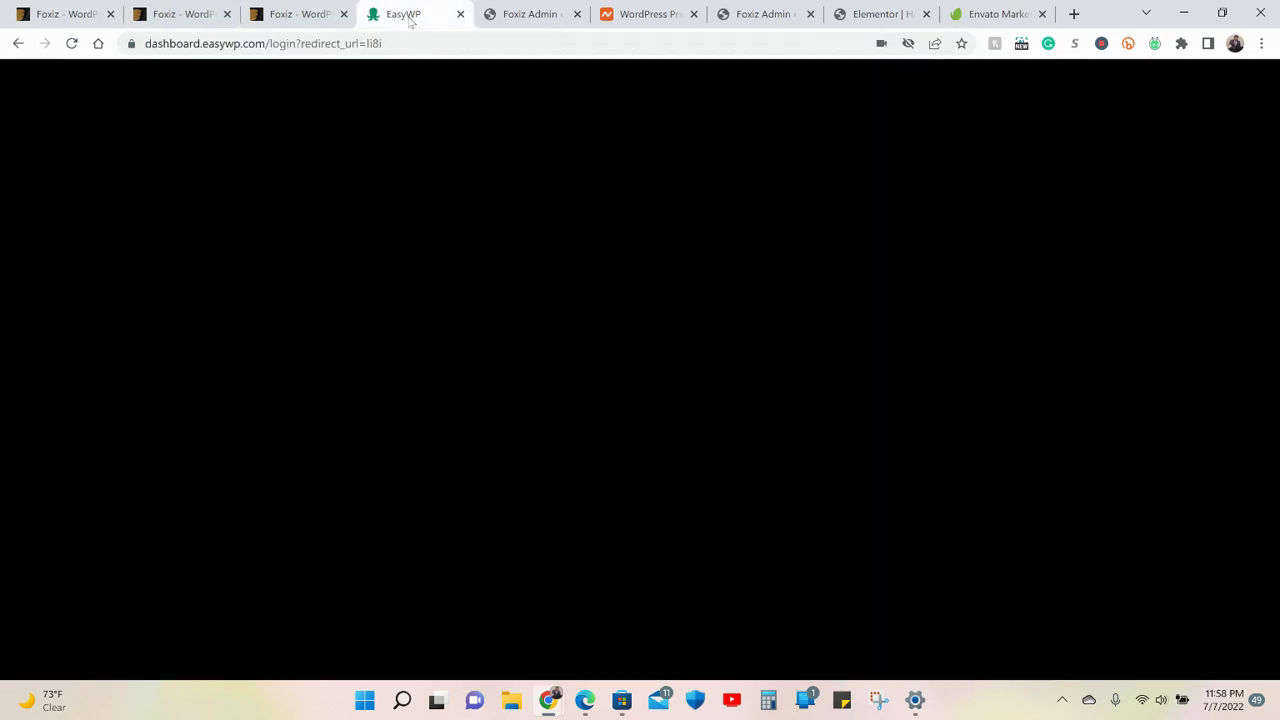
Return to the Foxiz Admin page and review the theme's activation and purchase code section
click(533, 14)
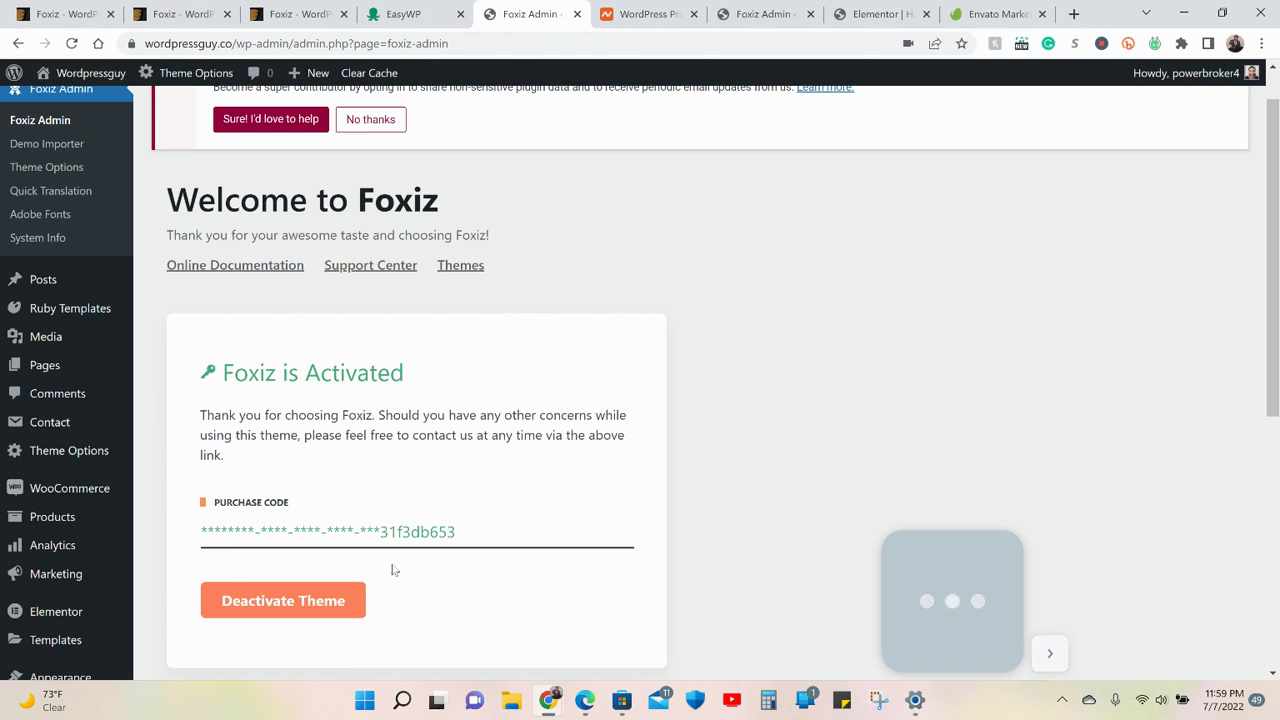
scroll(620, 400, down, 1)
scroll(650, 350, up, 2)
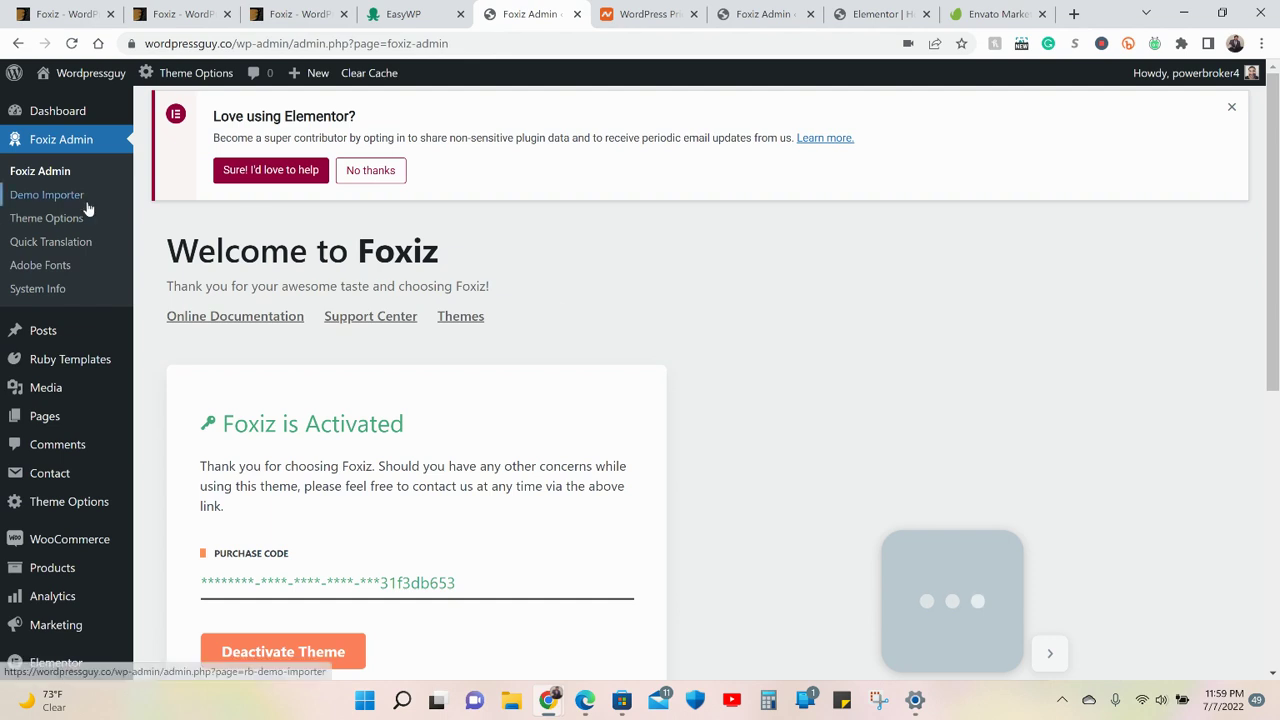
scroll(210, 370, down, 2)
scroll(209, 372, up, 1)
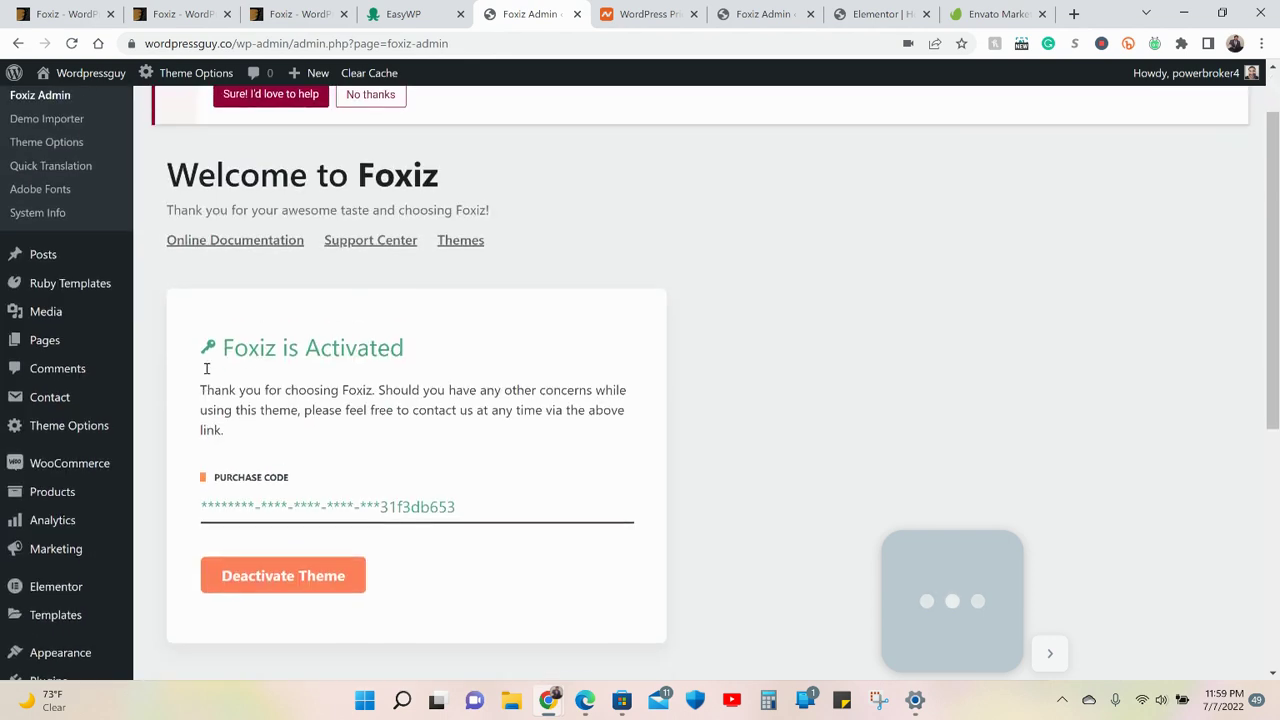
scroll(208, 373, up, 1)
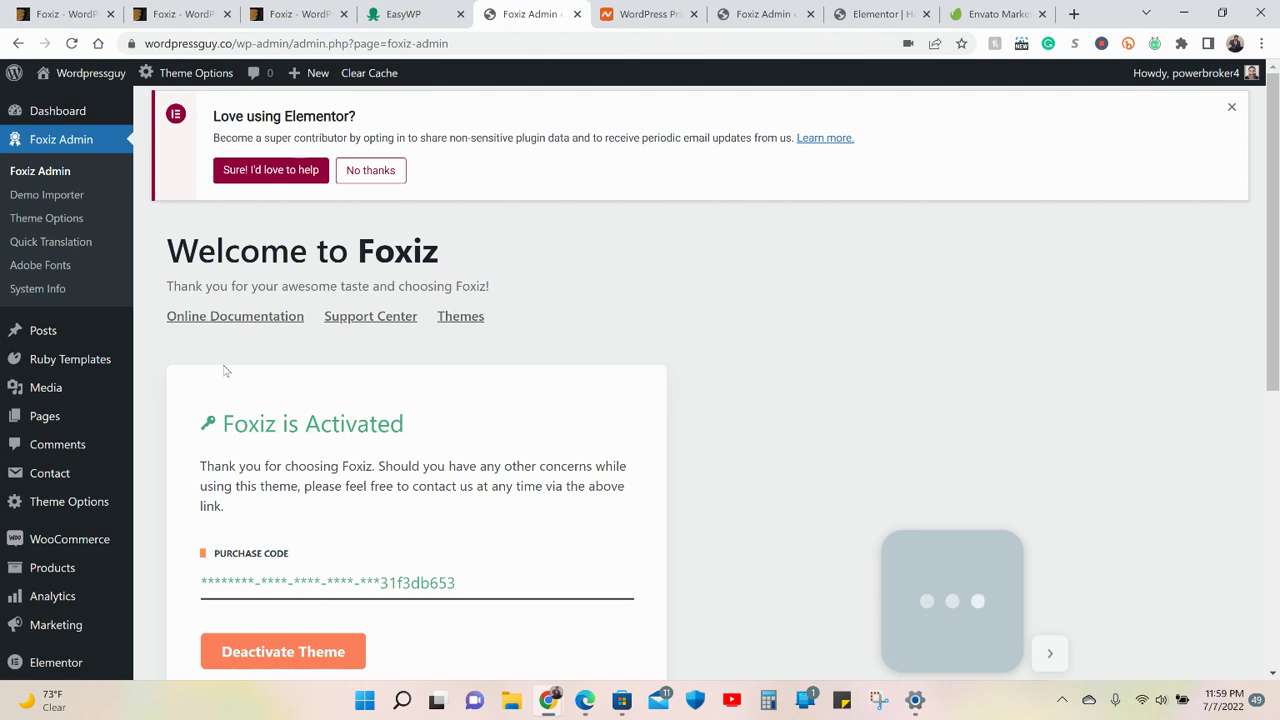
Open the Foxiz Demo Importer and read the import tips and the Default demo's plugins and content options
click(81, 195)
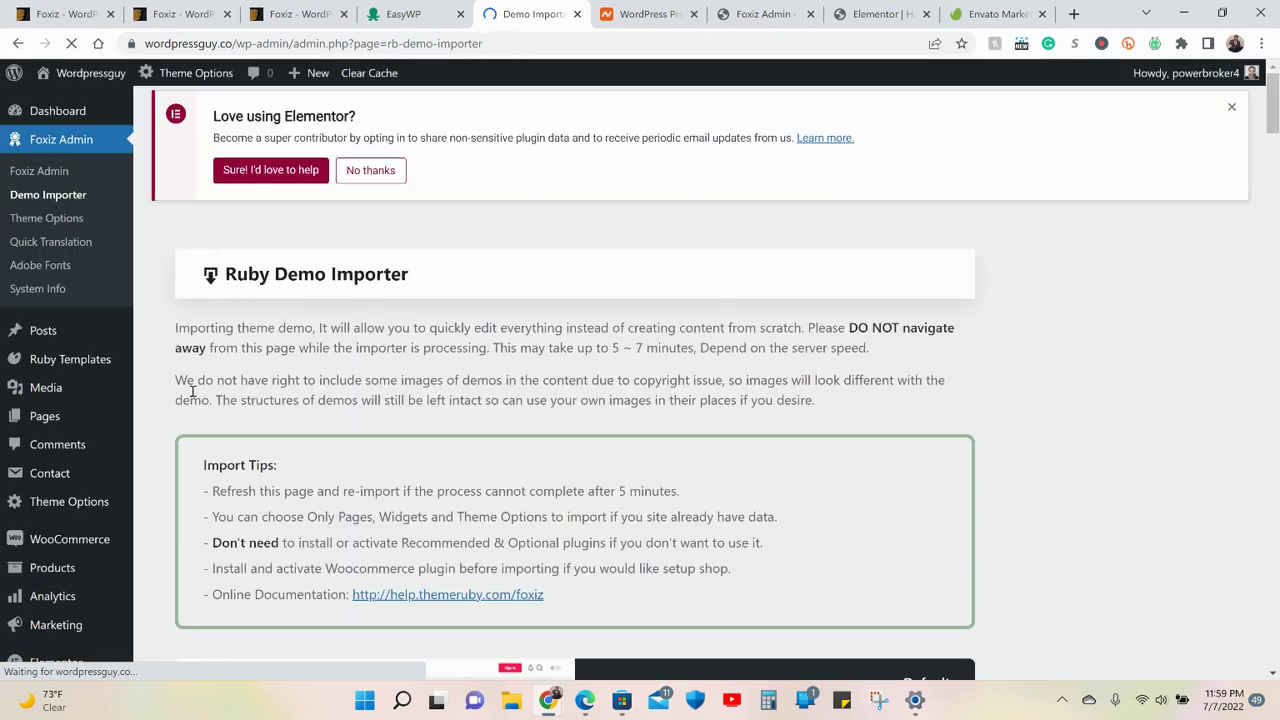
scroll(193, 392, down, 2)
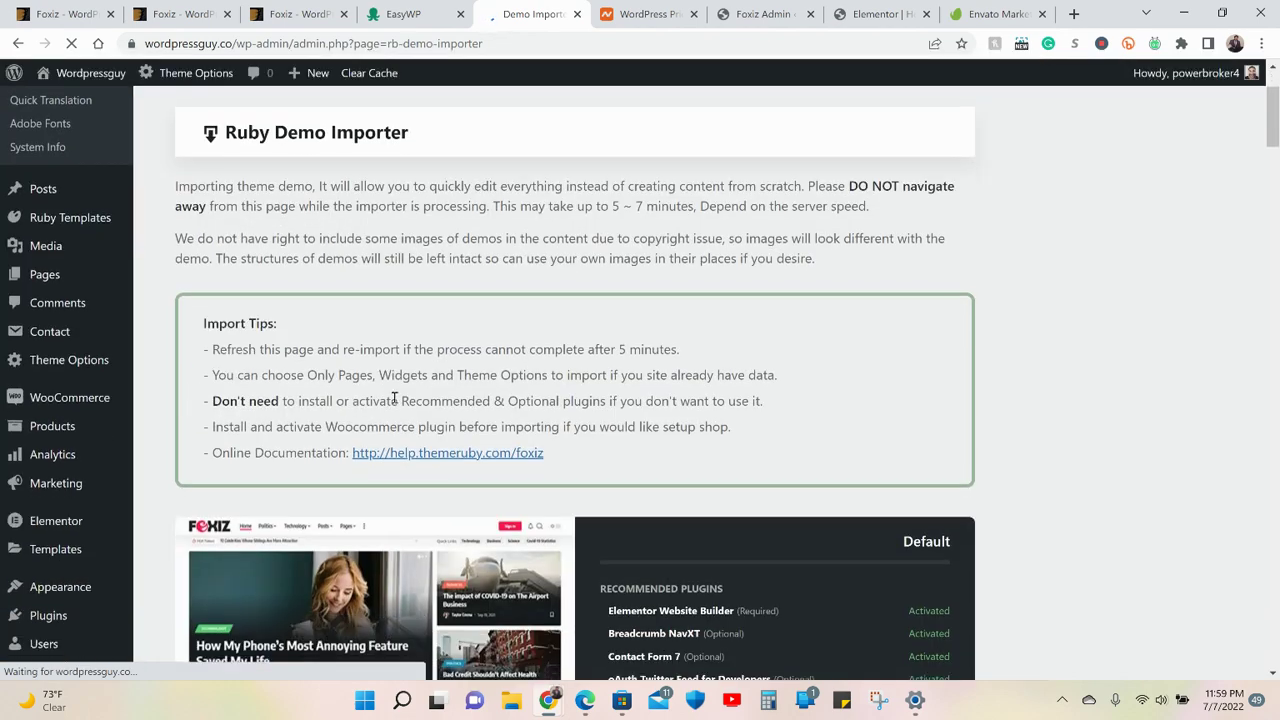
scroll(394, 397, down, 2)
scroll(607, 260, down, 3)
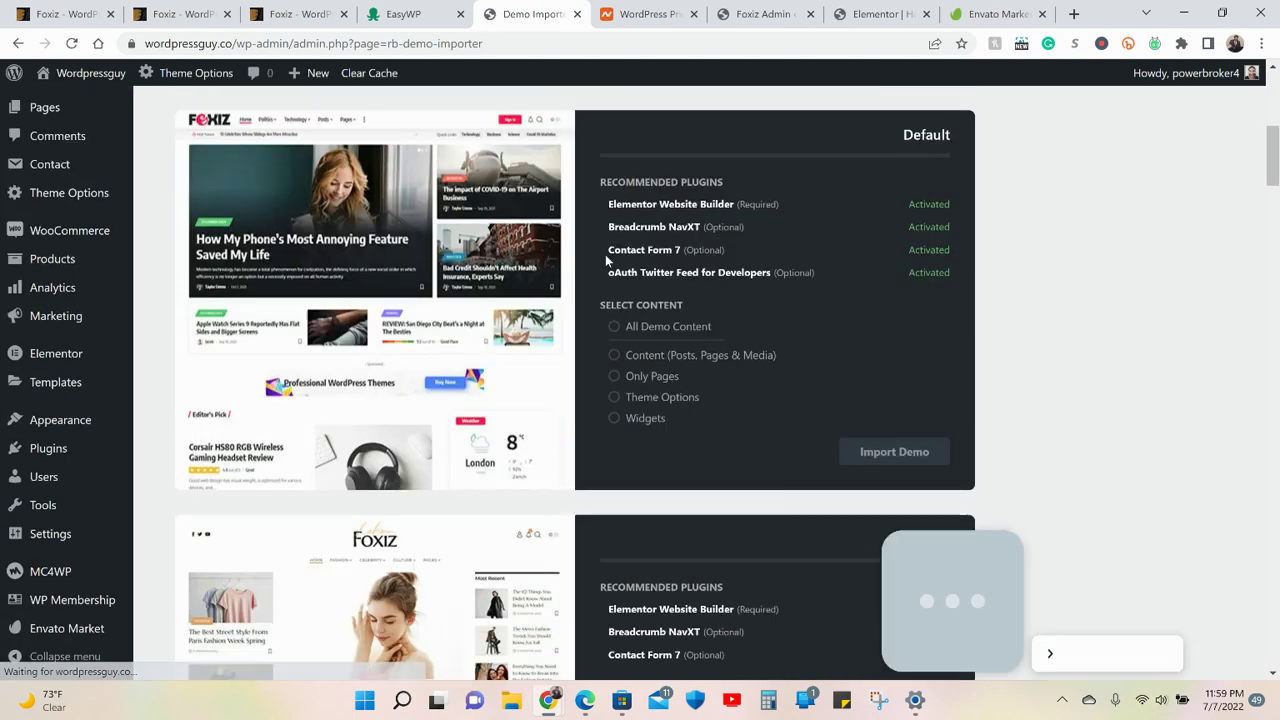
scroll(607, 258, up, 4)
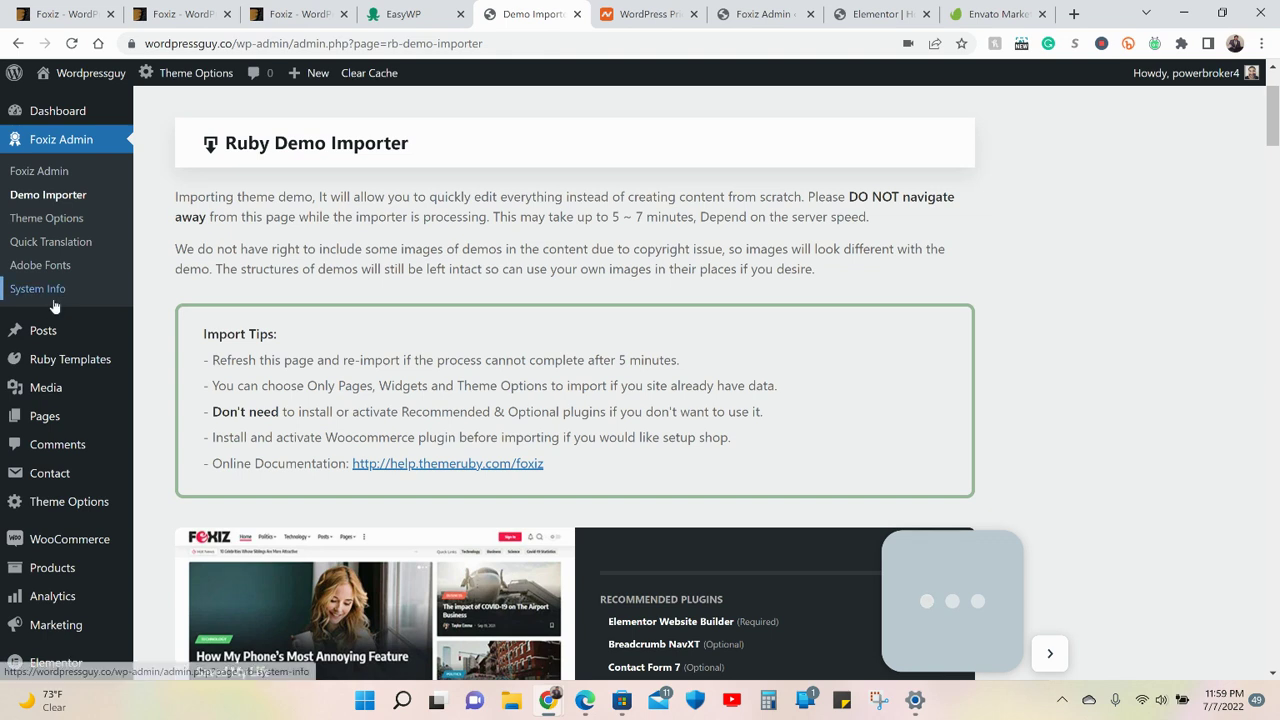
Open the Foxiz System Info page and check the PHP and WordPress server settings
click(50, 293)
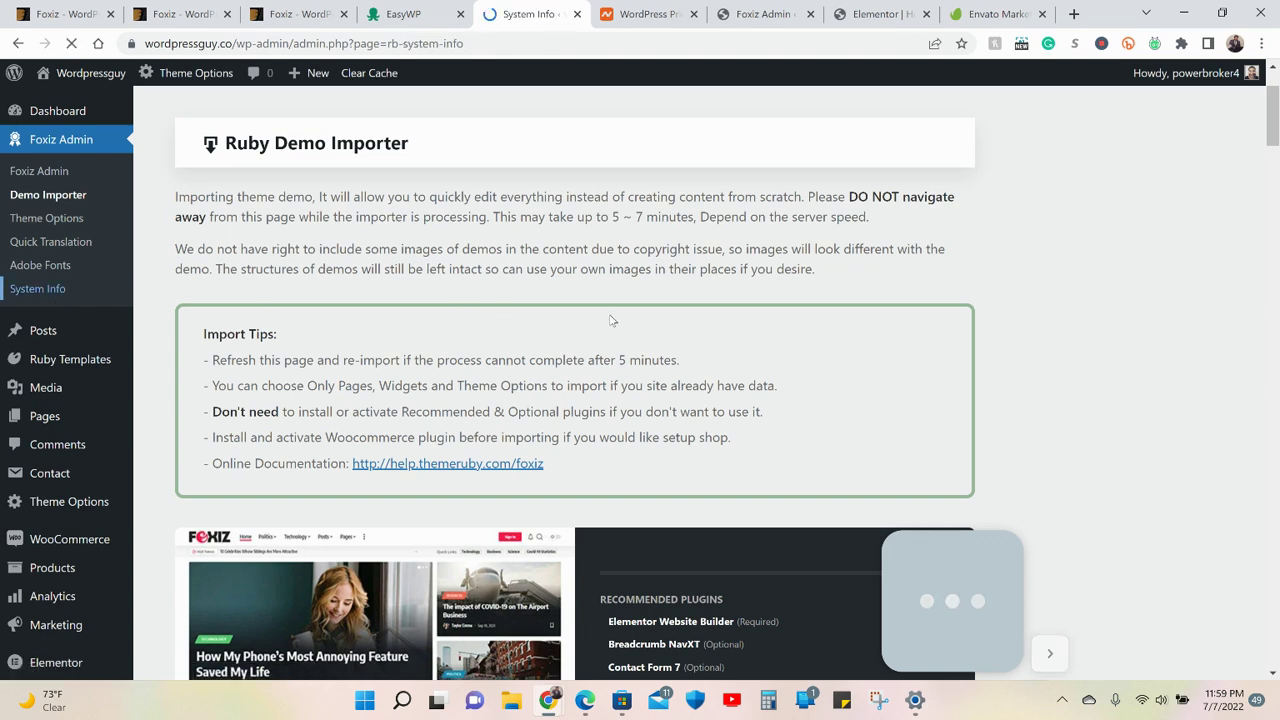
scroll(612, 320, down, 2)
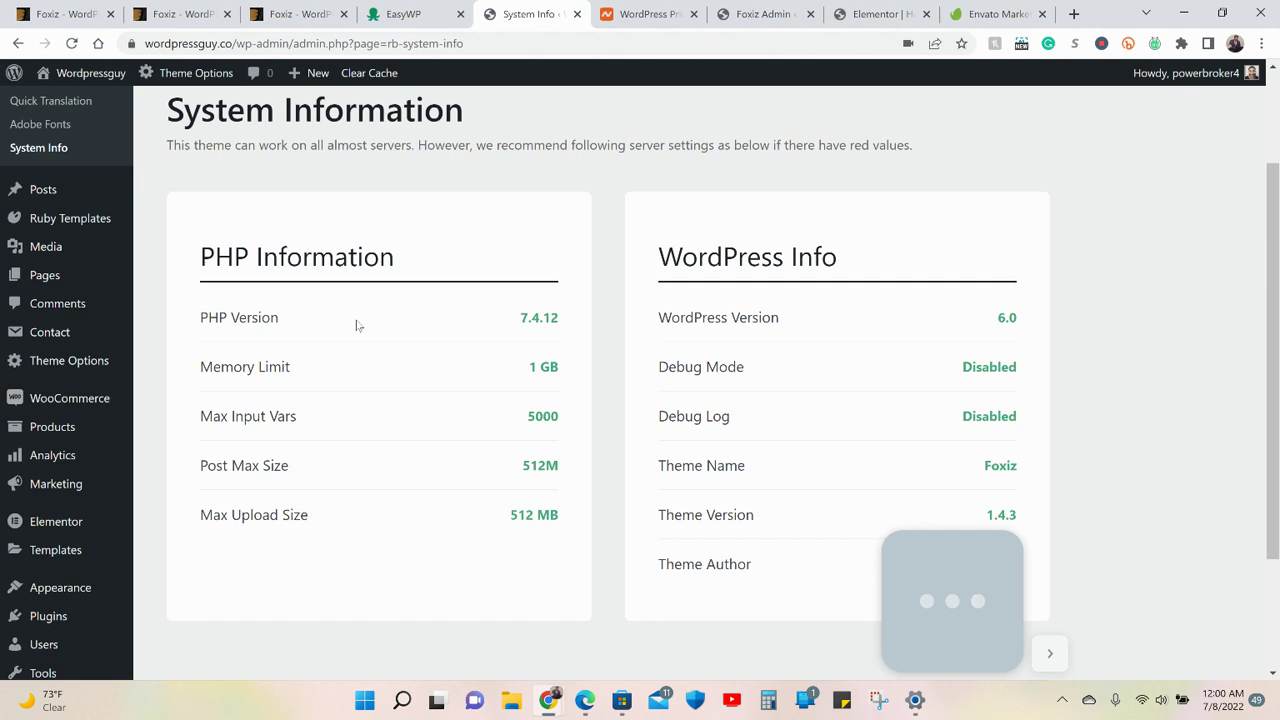
scroll(389, 245, up, 3)
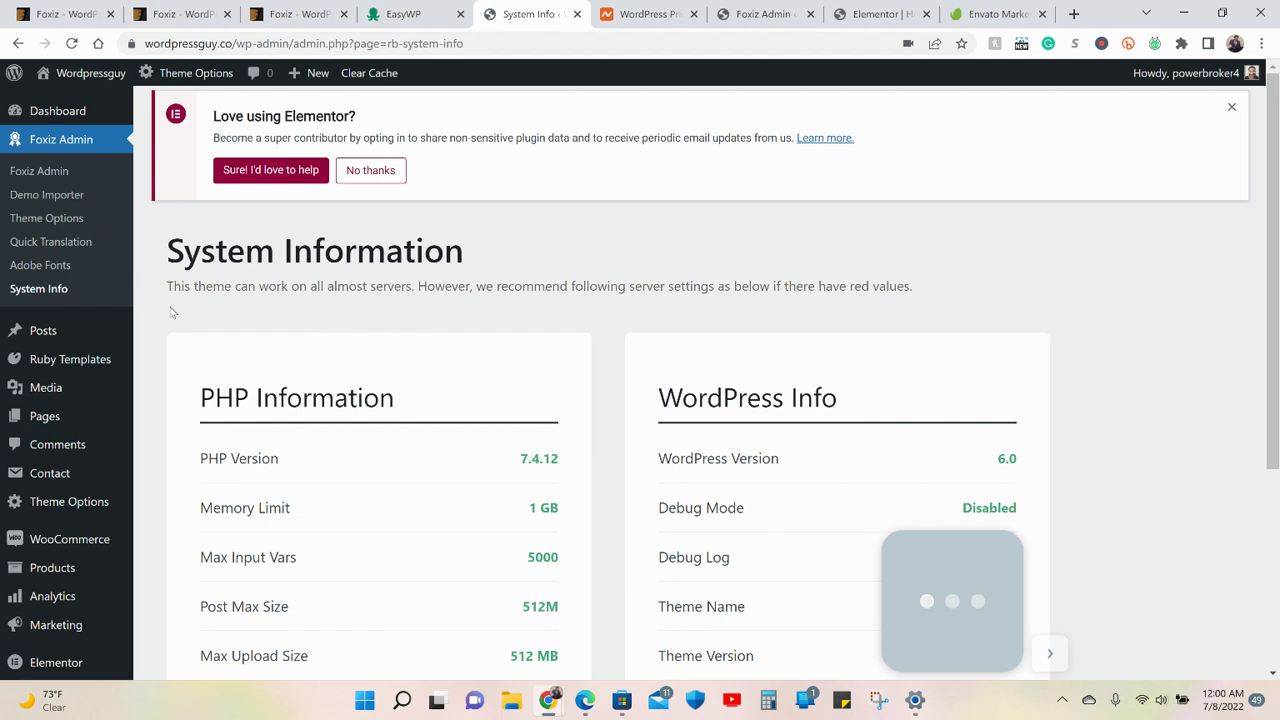
Reopen the Demo Importer and browse the available demos from Default down to Subscription
click(64, 196)
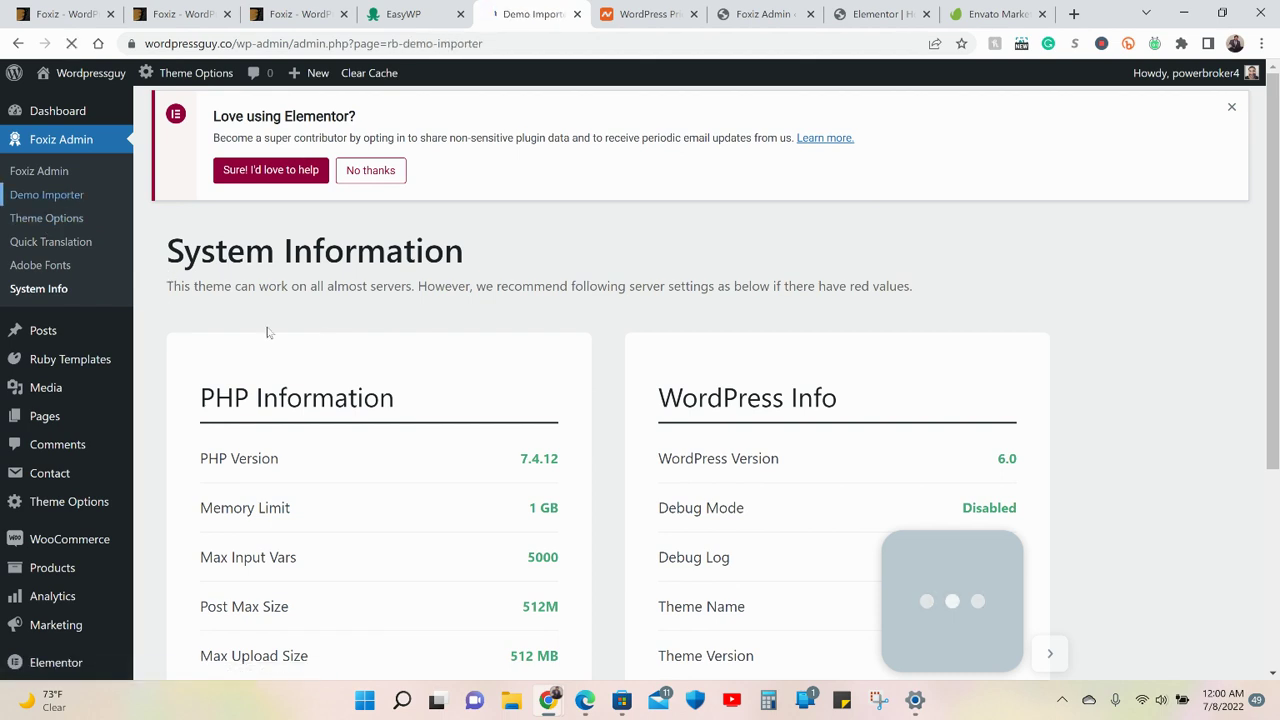
scroll(632, 318, down, 3)
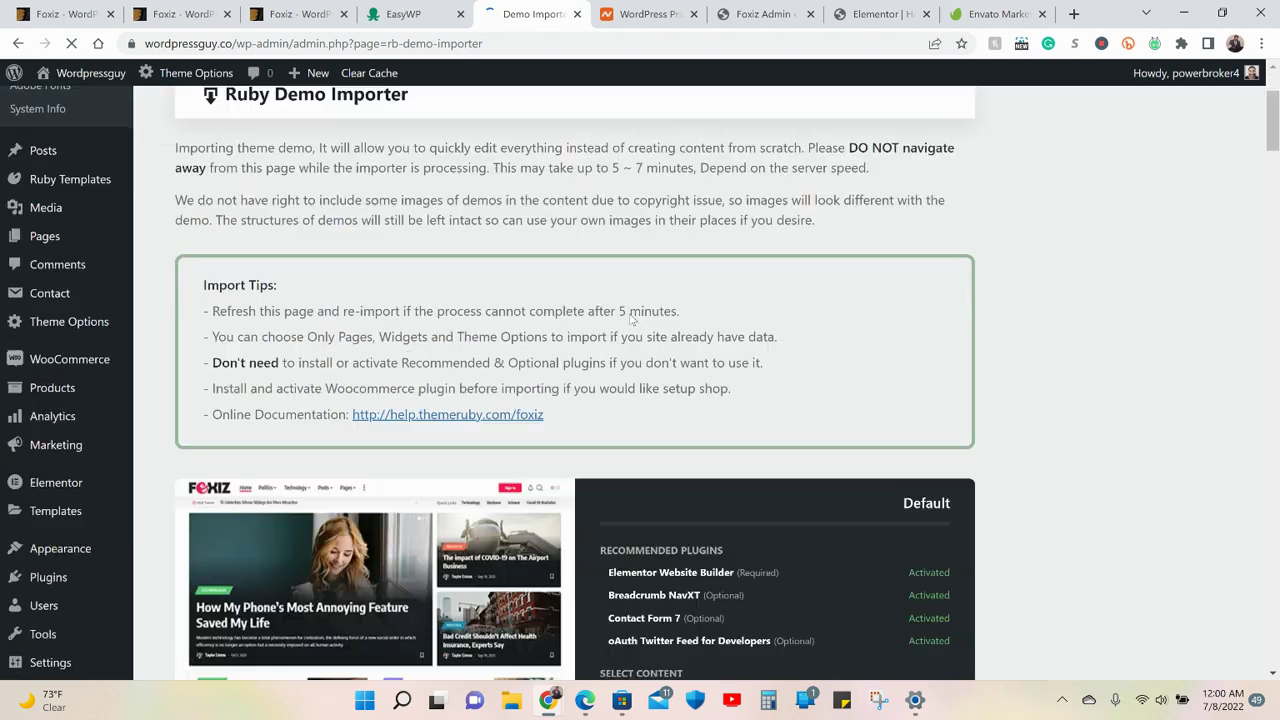
scroll(632, 318, down, 3)
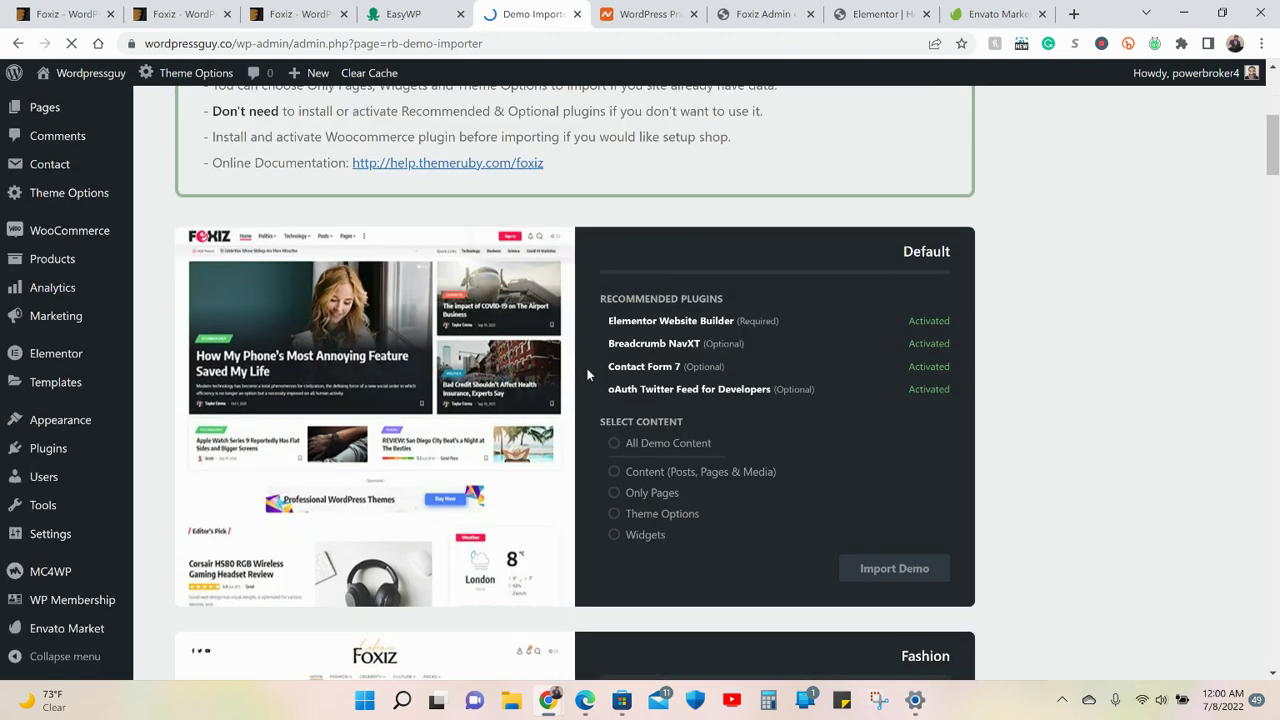
scroll(566, 424, down, 3)
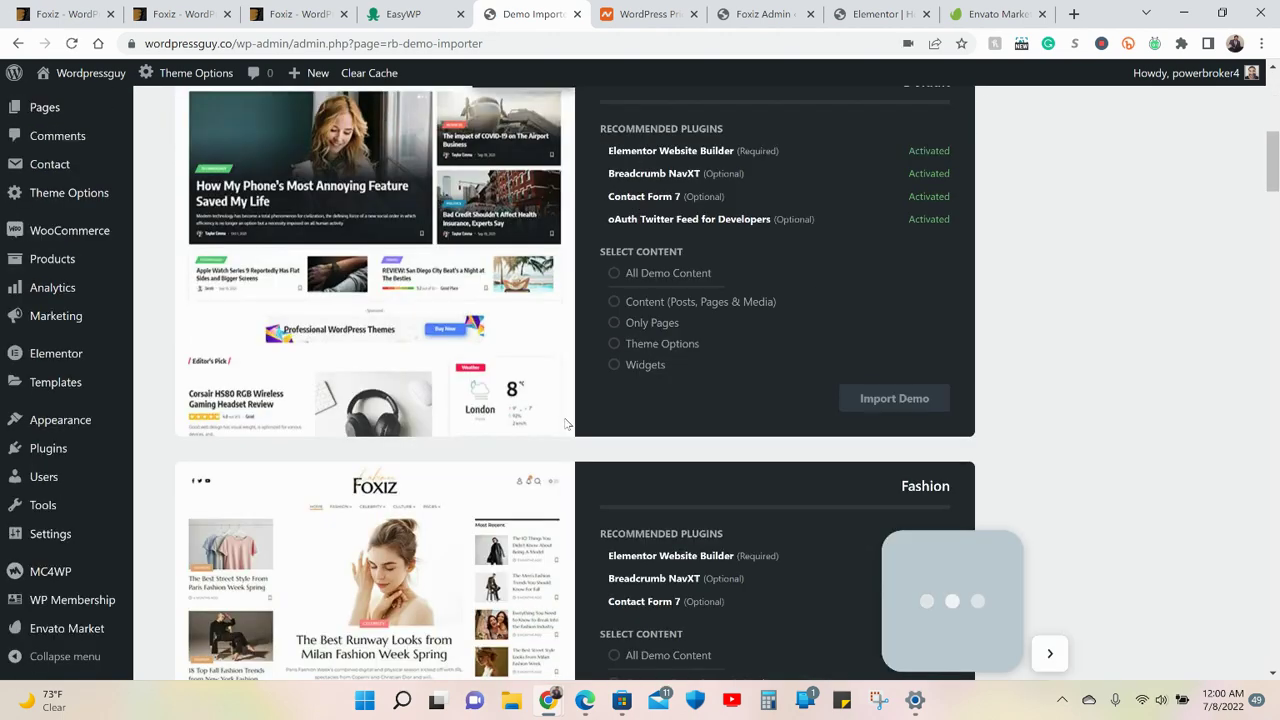
scroll(566, 424, down, 10)
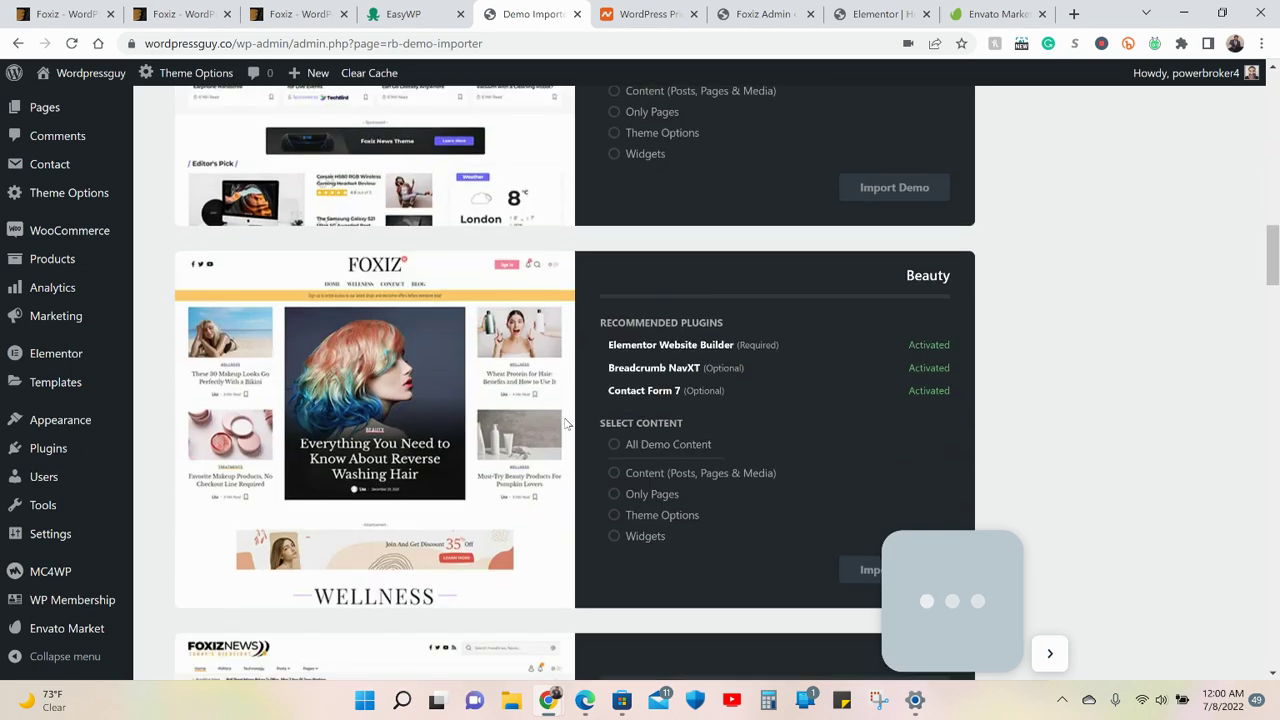
scroll(566, 424, down, 3)
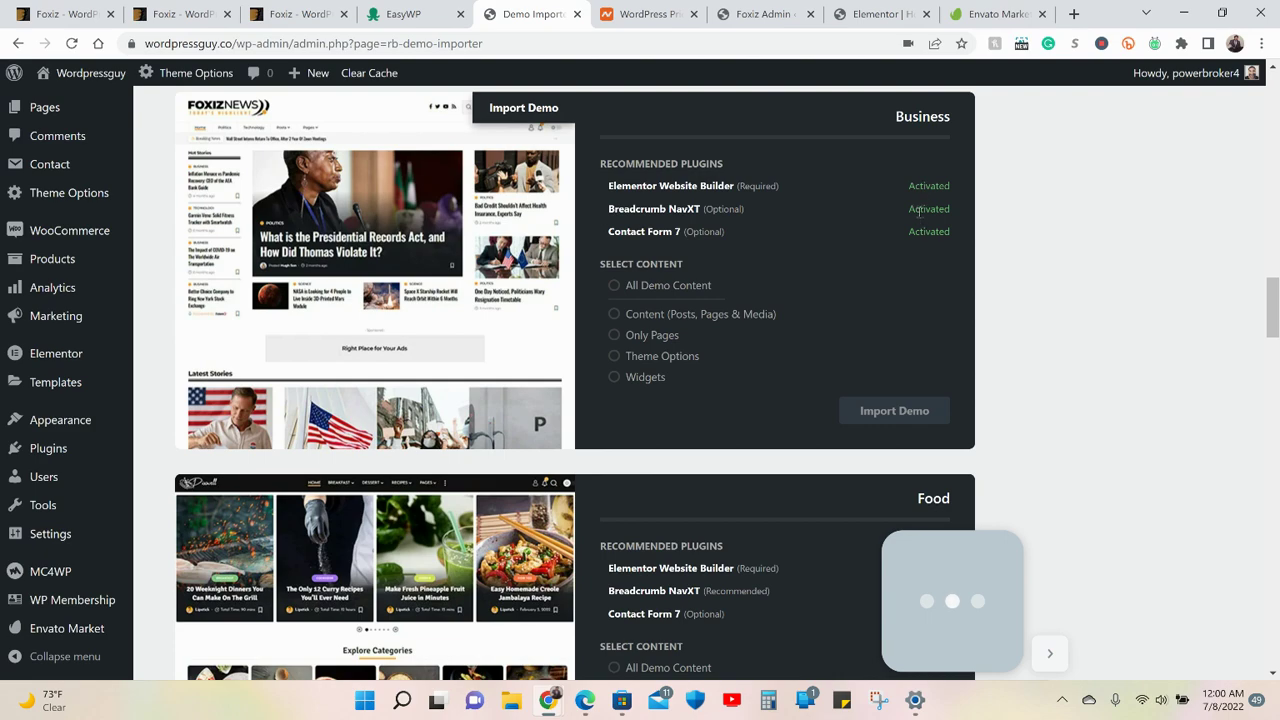
scroll(528, 361, down, 7)
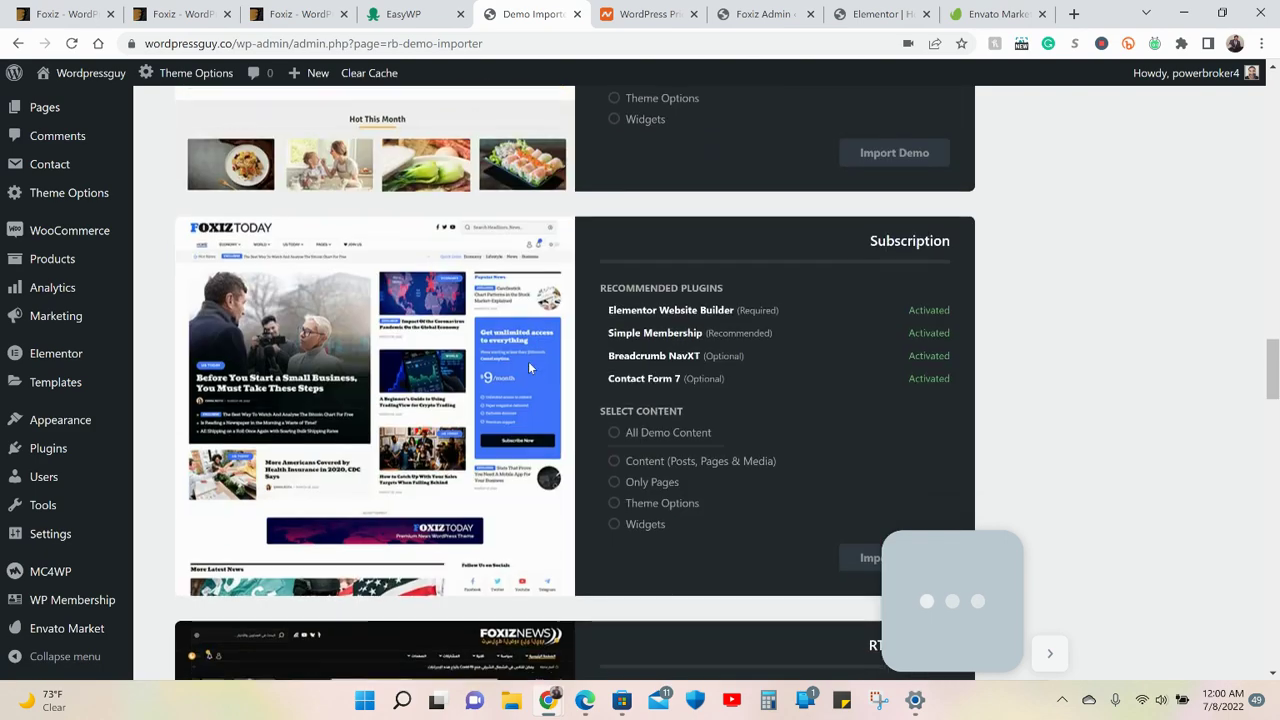
Find the Coin, Crypto Concept demo in the list, then install and activate its Cryptocurrency Widgets plugin
scroll(528, 361, down, 8)
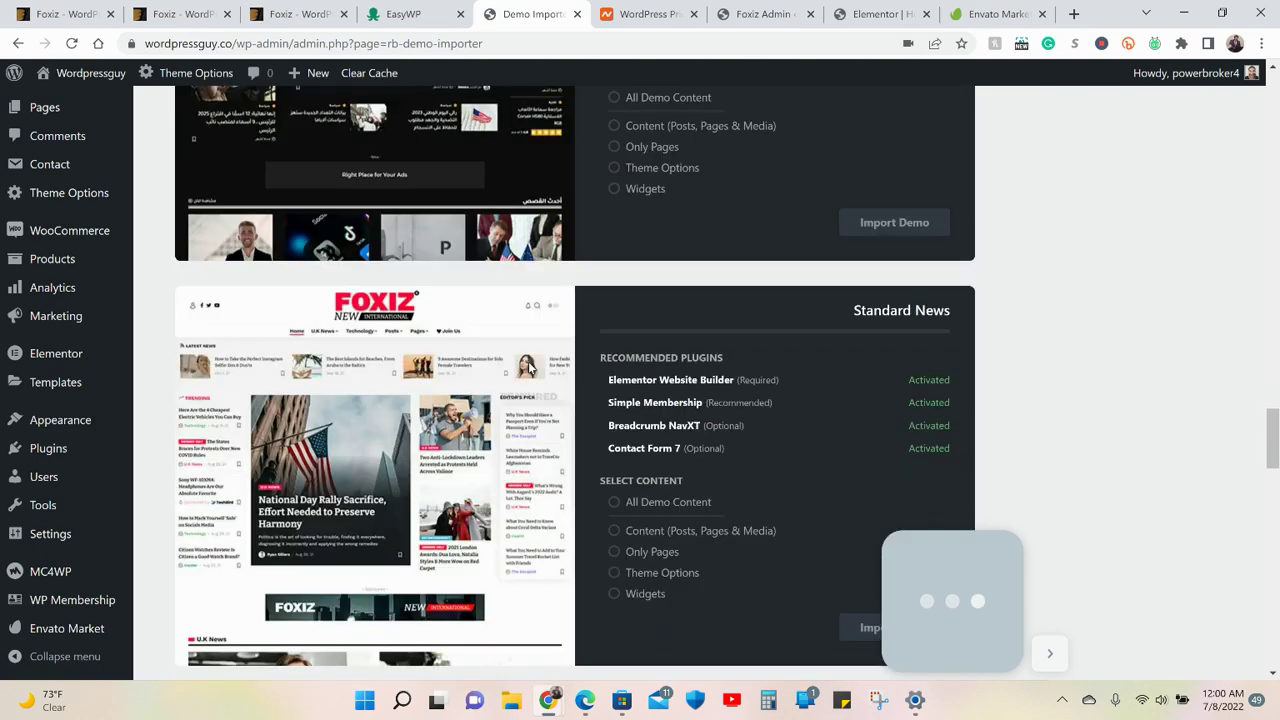
scroll(529, 367, down, 9)
scroll(530, 367, down, 6)
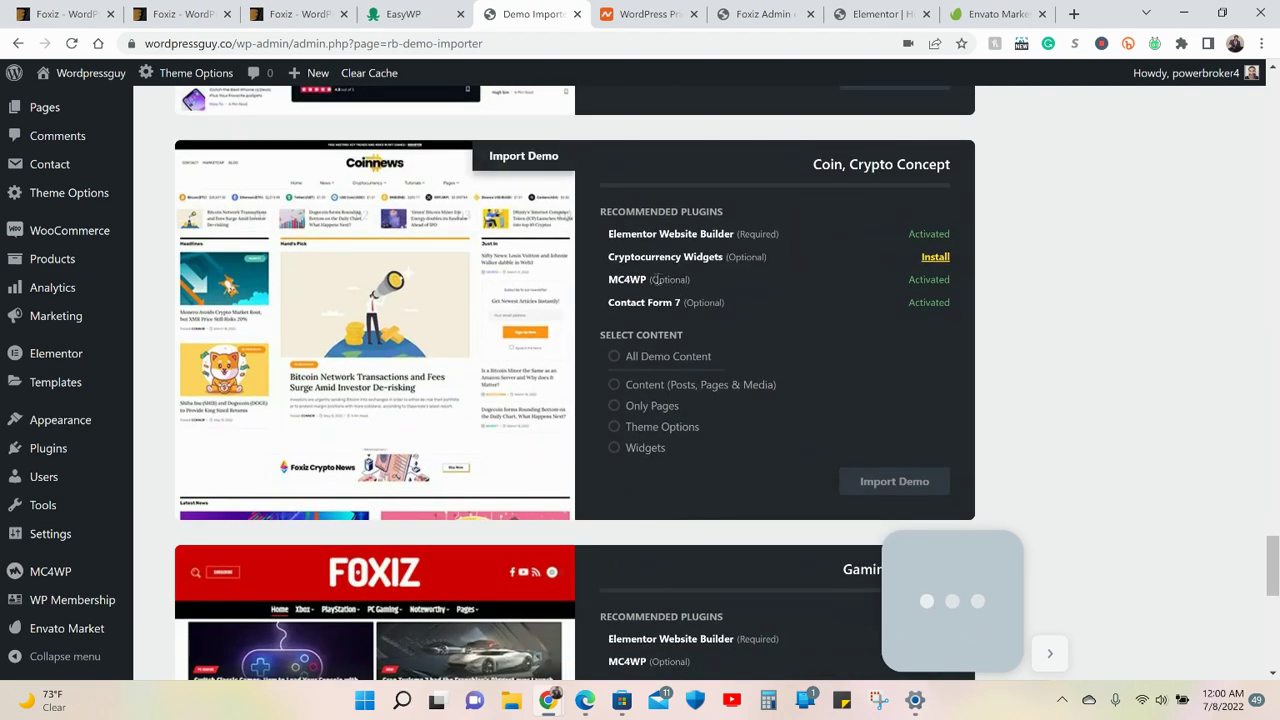
click(936, 259)
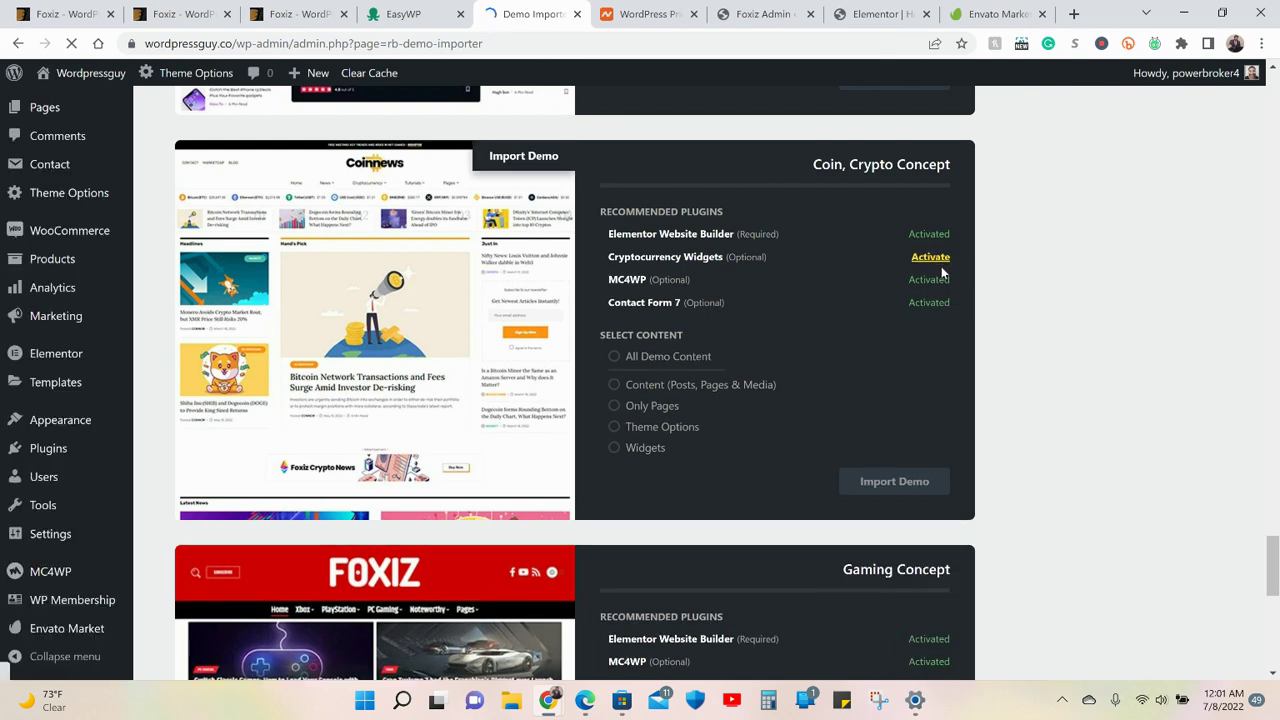
click(932, 257)
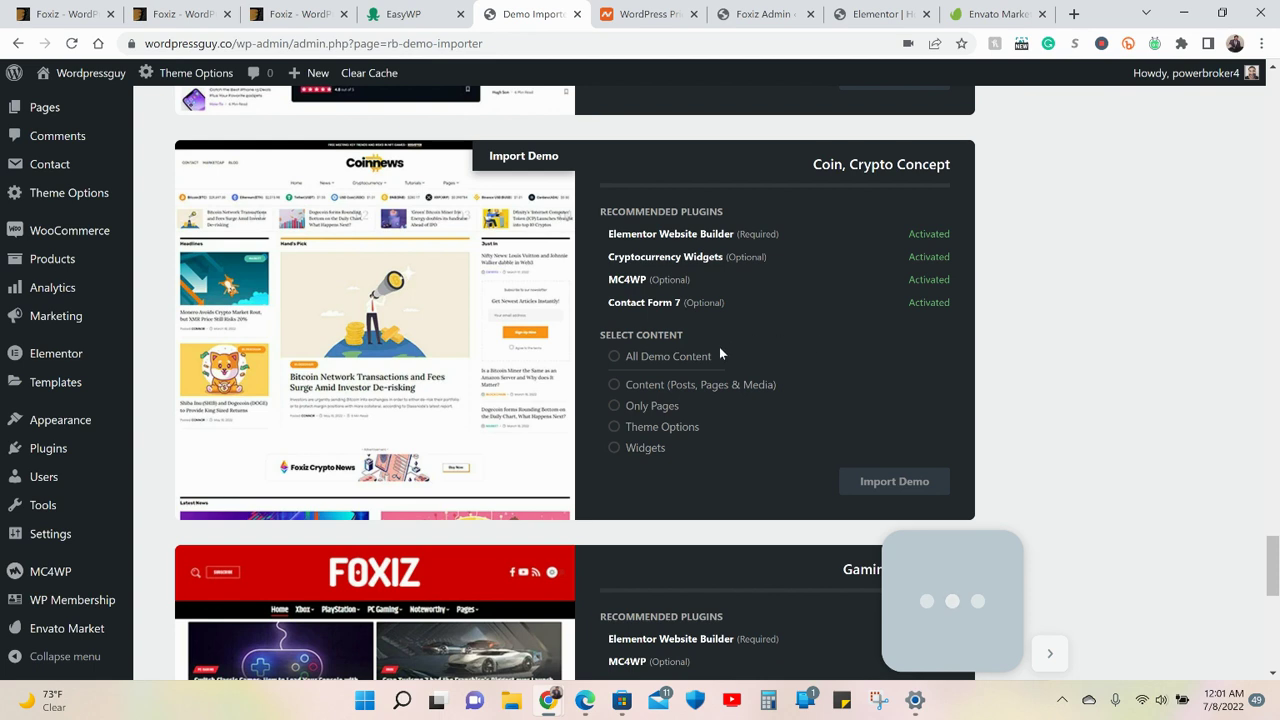
Import the Coin, Crypto Concept demo with All Demo Content selected
click(651, 360)
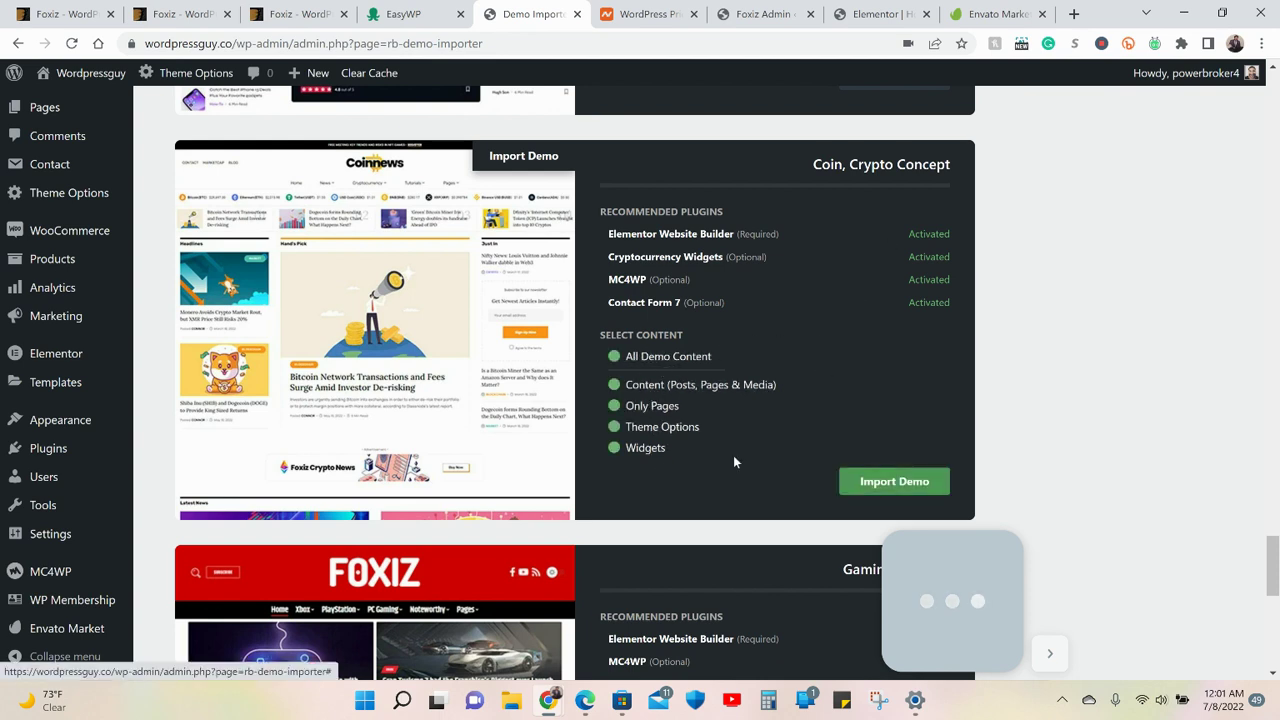
click(894, 481)
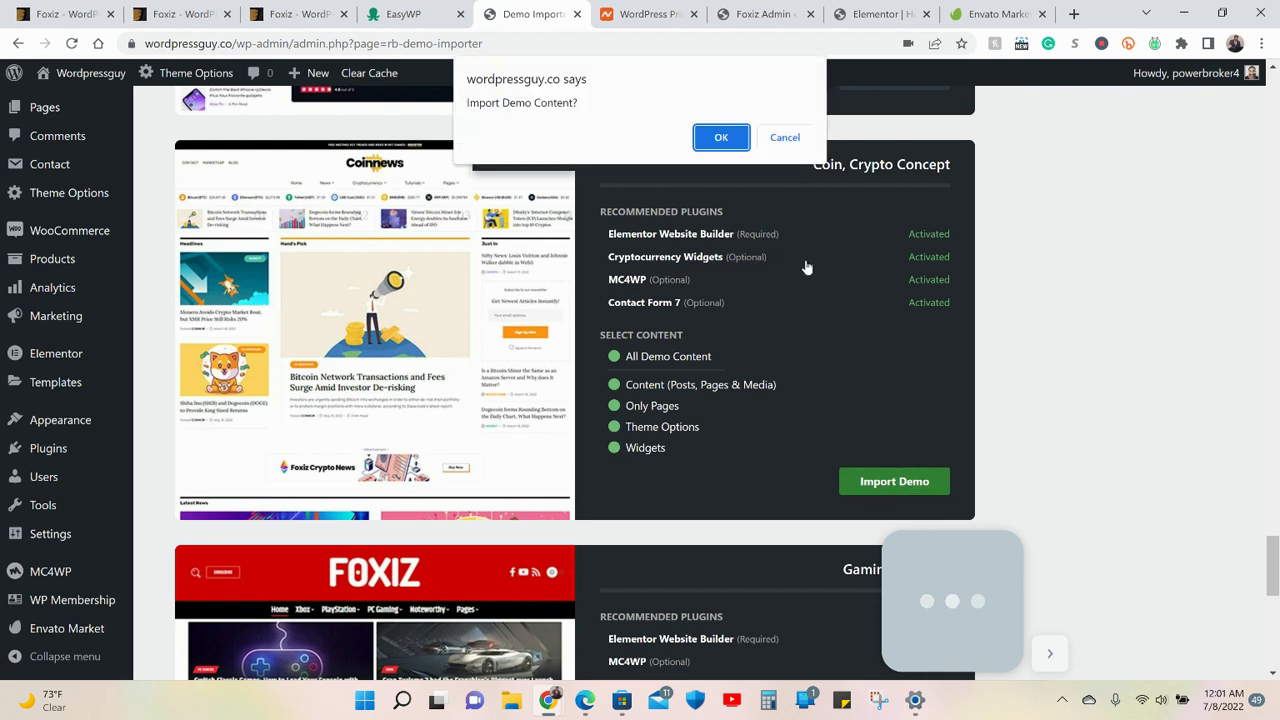
click(731, 144)
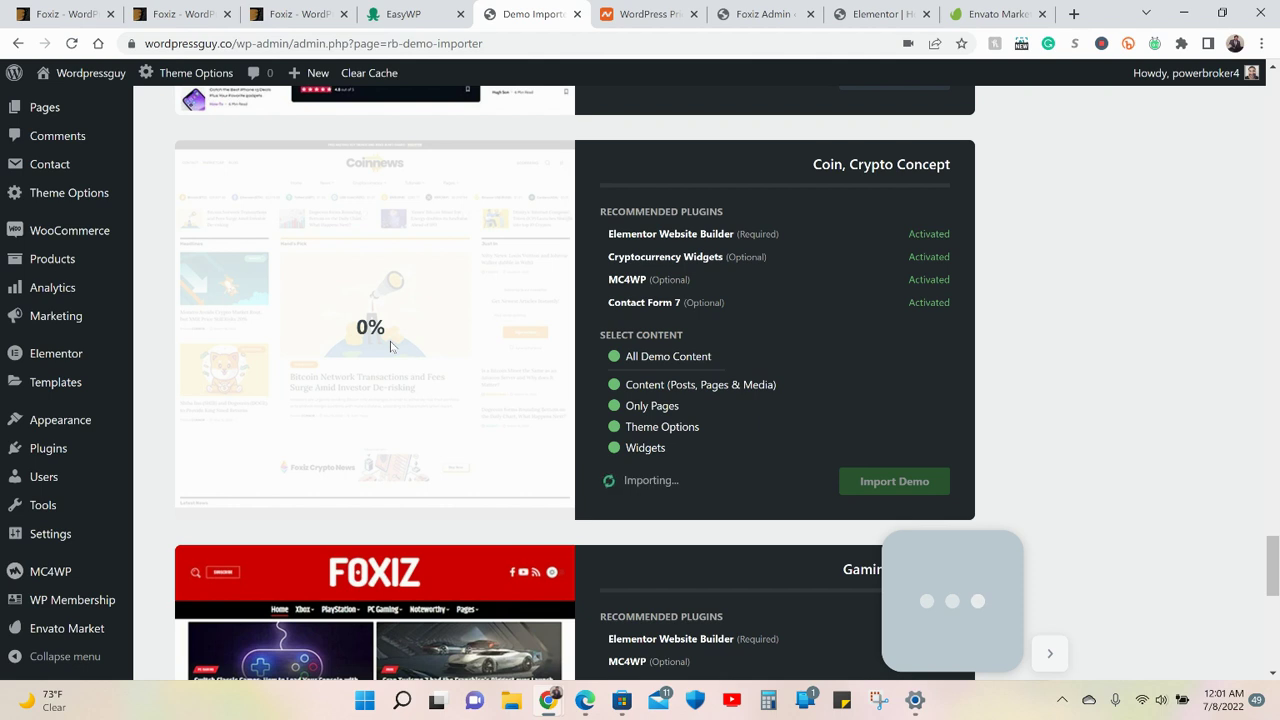
Close the old Elementor editing page and return to the Demo Importer to check the import progress
click(900, 14)
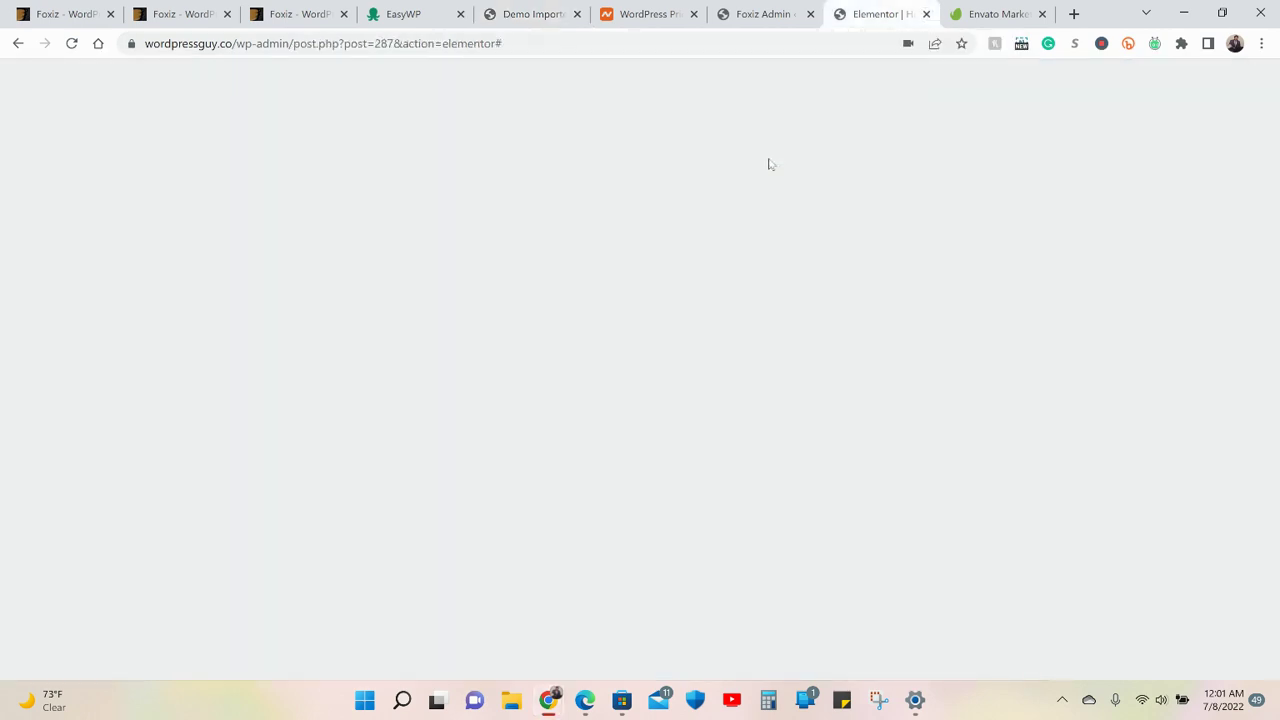
click(926, 14)
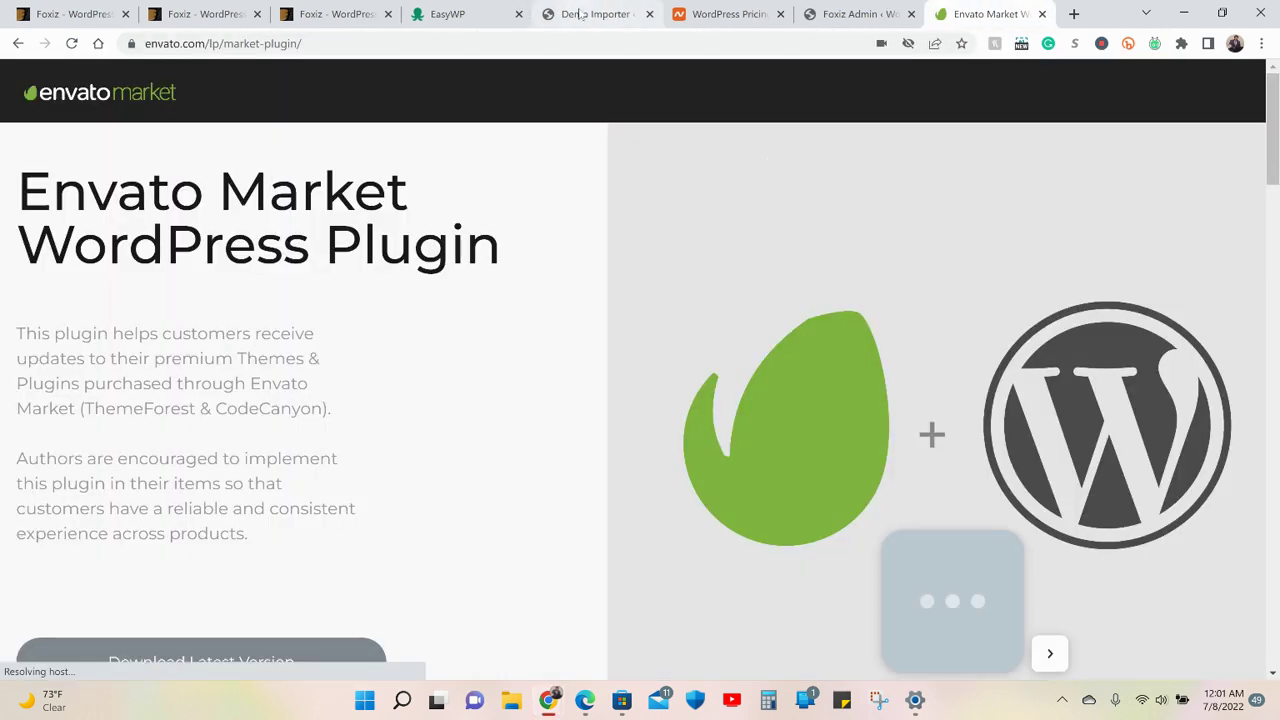
click(627, 14)
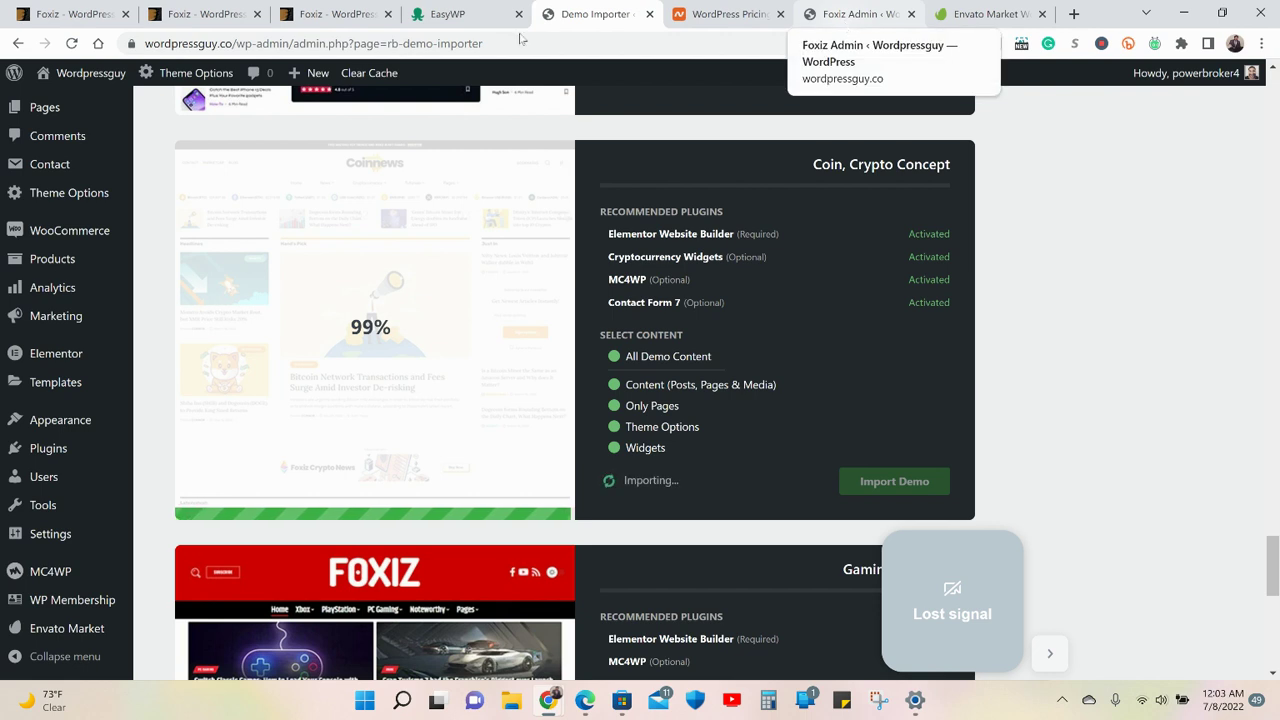
Open the Wordpressguy site's front end in a new browser tab
mouse_move(62, 76)
right_click(57, 111)
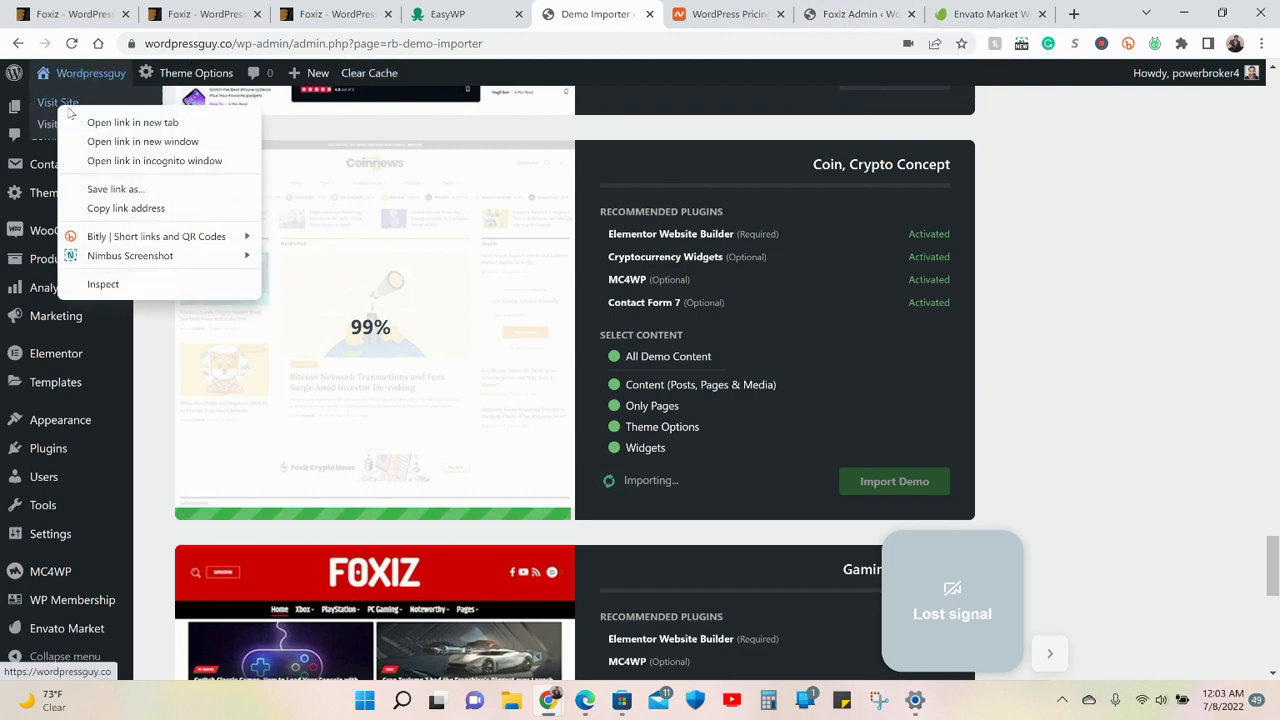
click(123, 118)
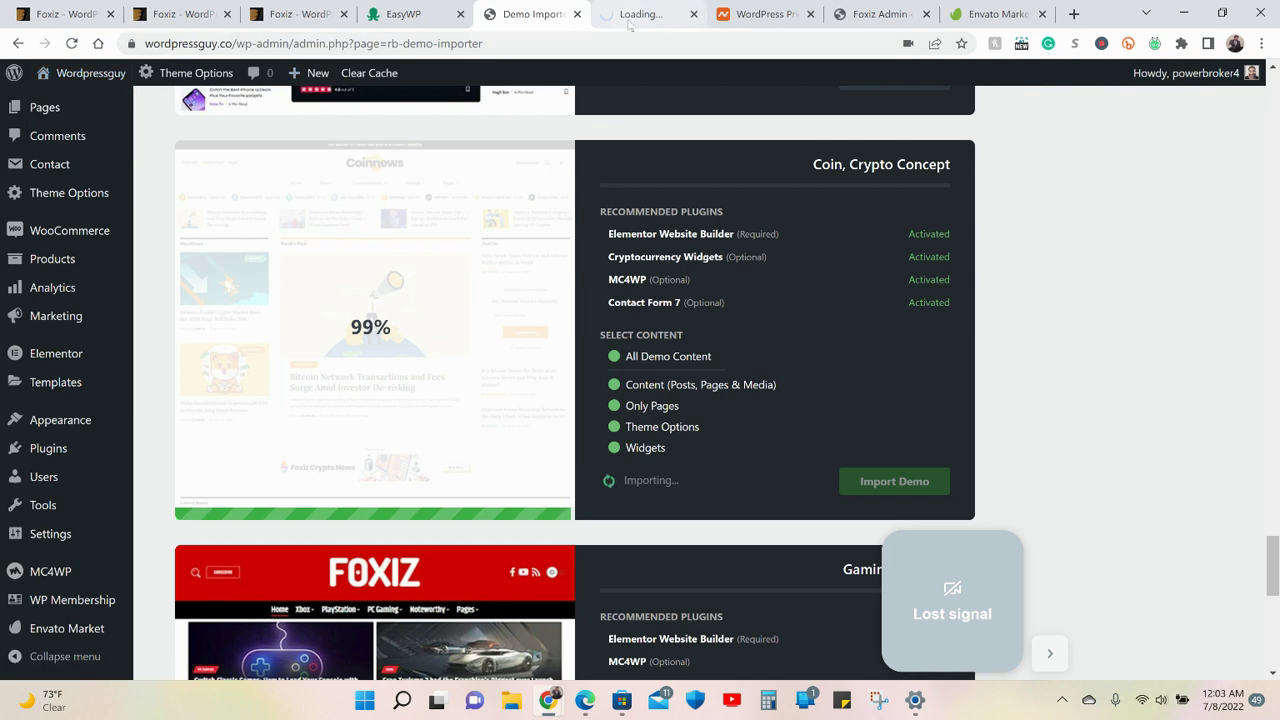
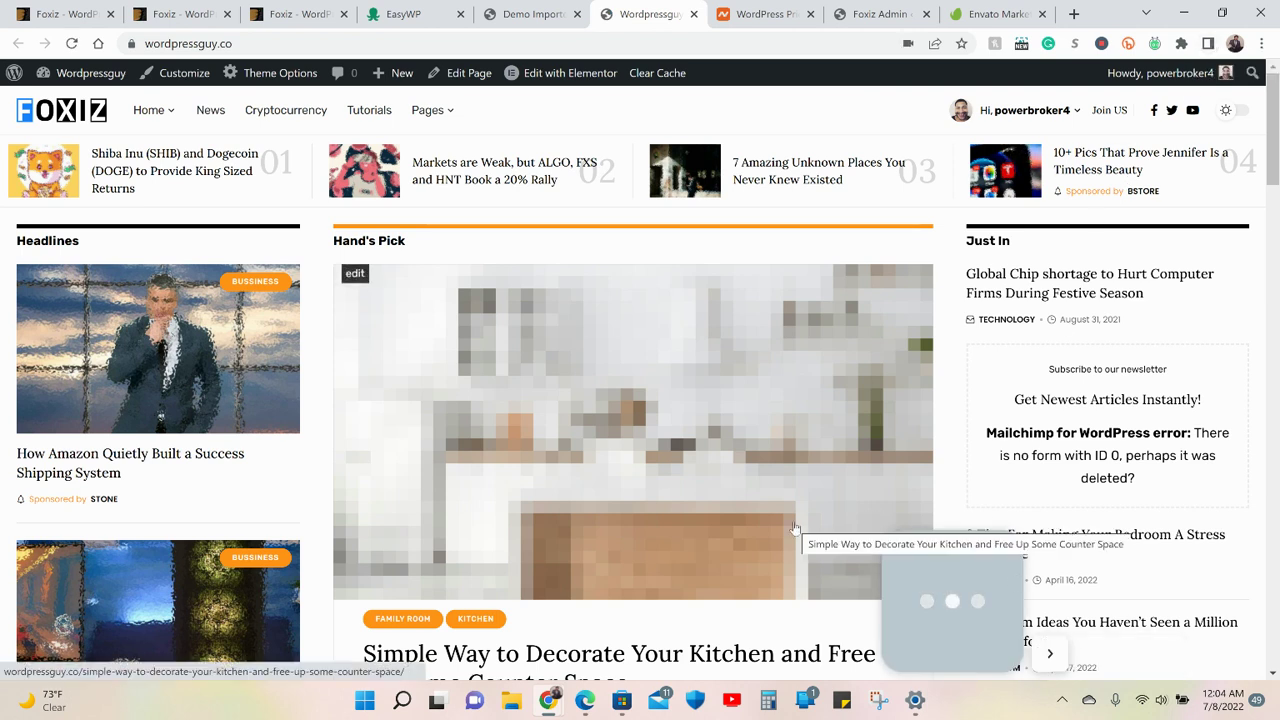
click(1047, 654)
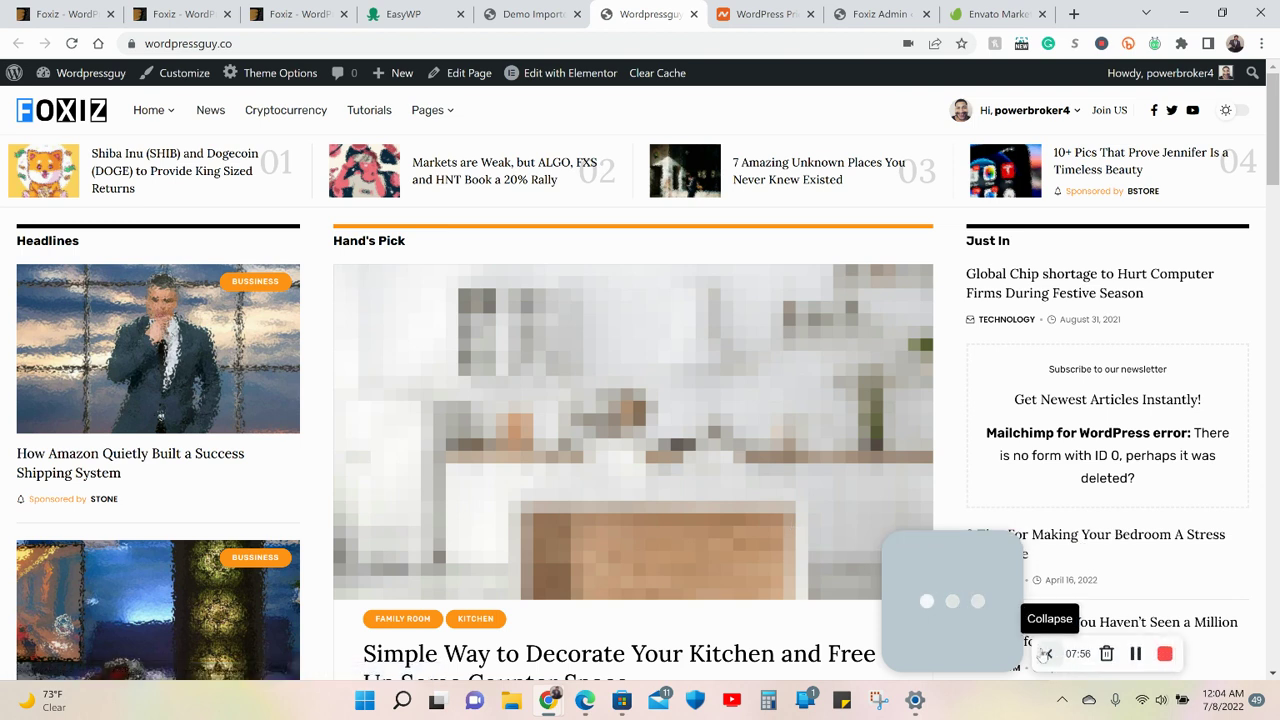
click(1049, 660)
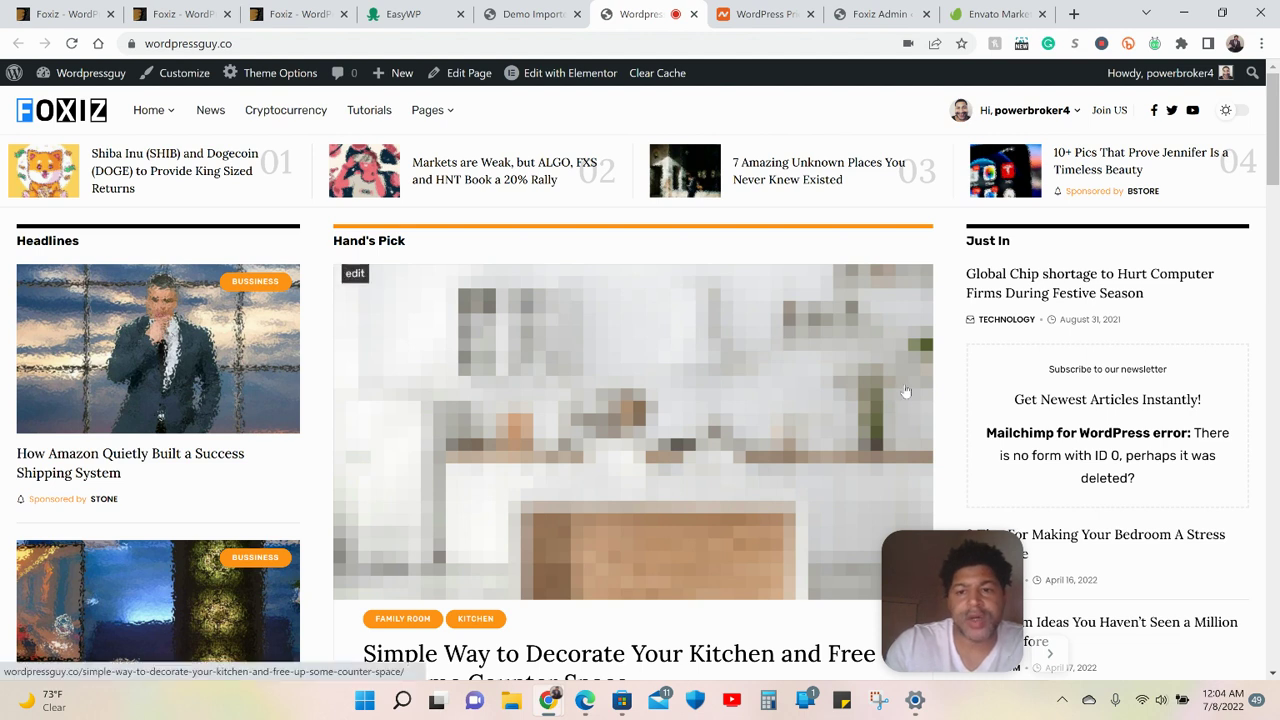
Preview the homepage in dark mode, return it to light mode, and look over the Pages submenu and homepage sections
click(1230, 112)
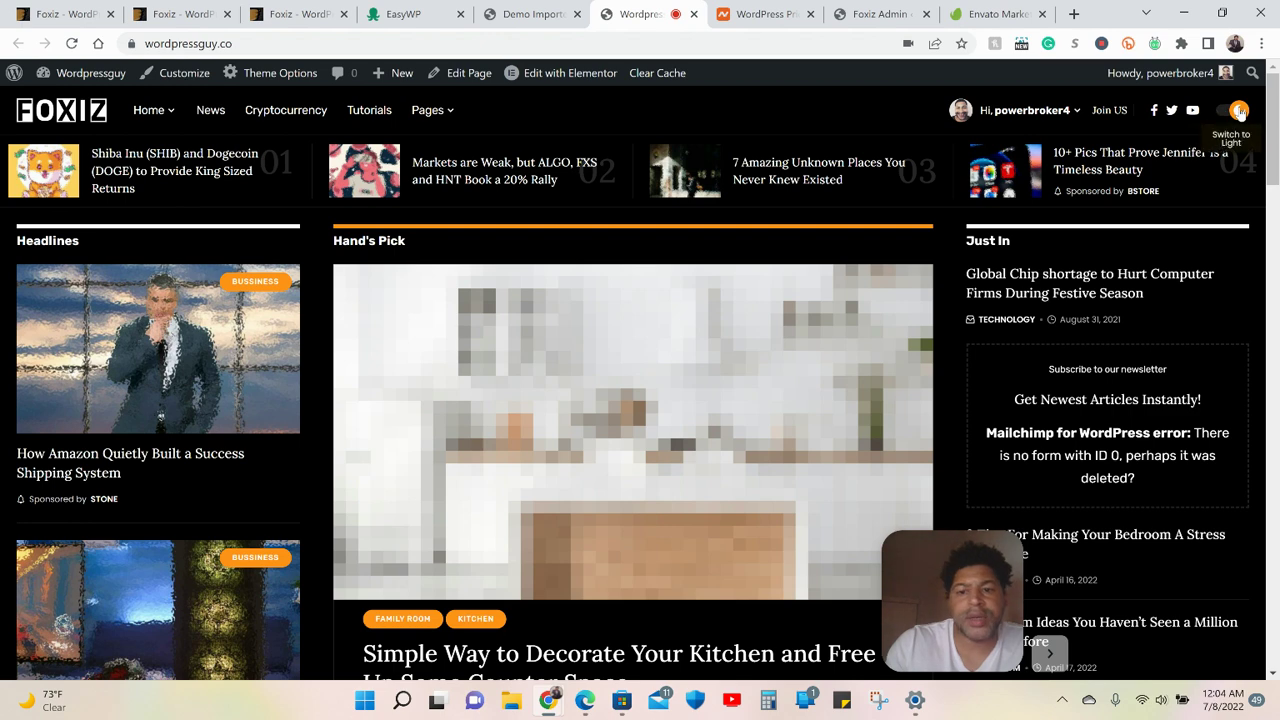
click(1239, 110)
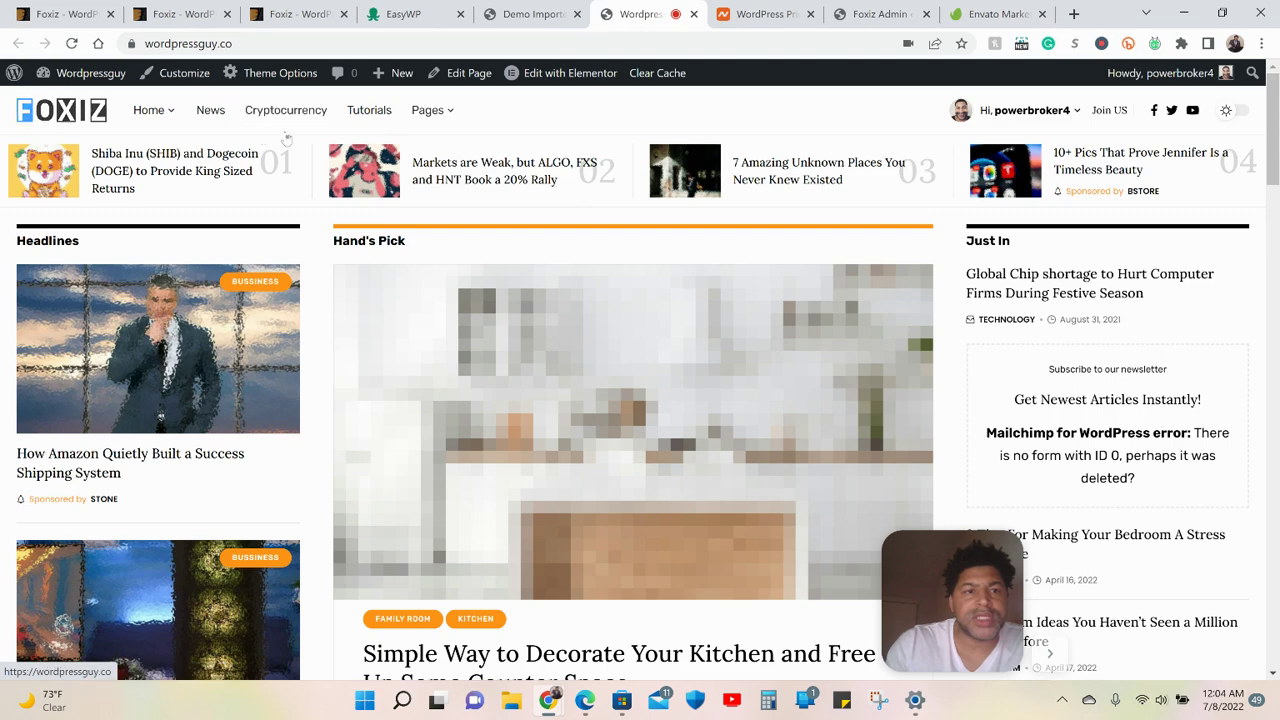
mouse_move(428, 118)
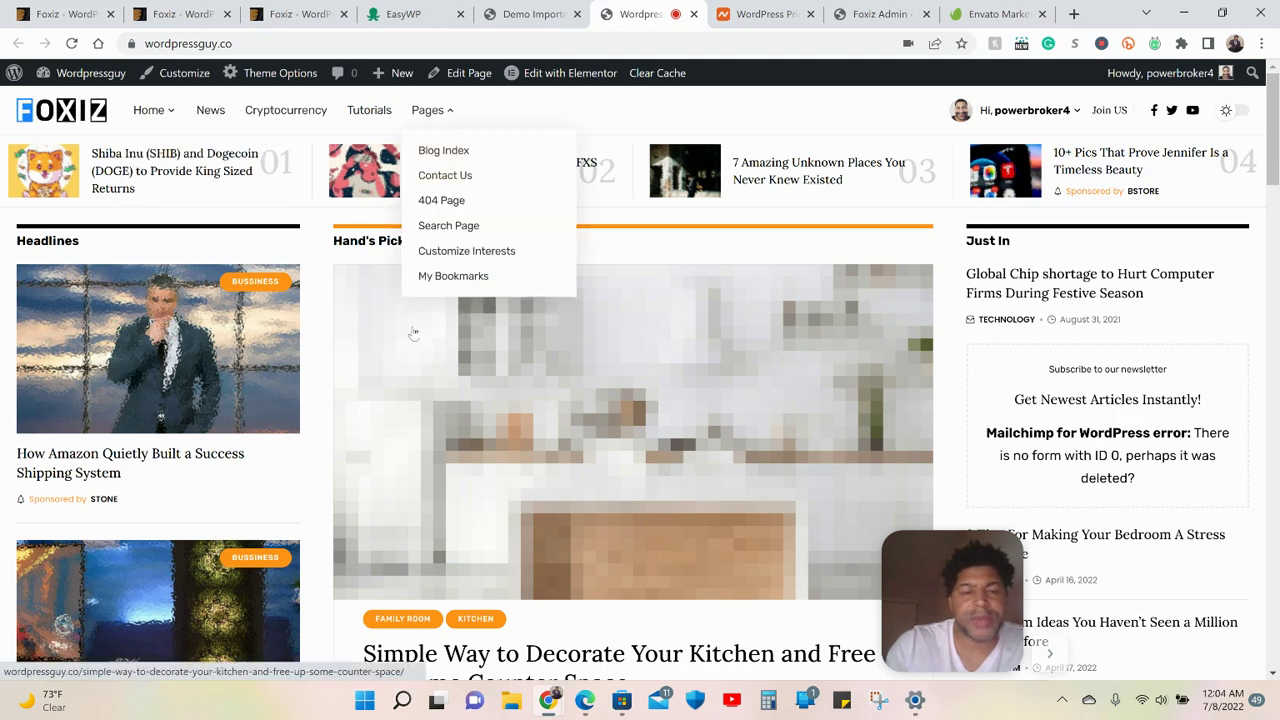
scroll(413, 333, down, 3)
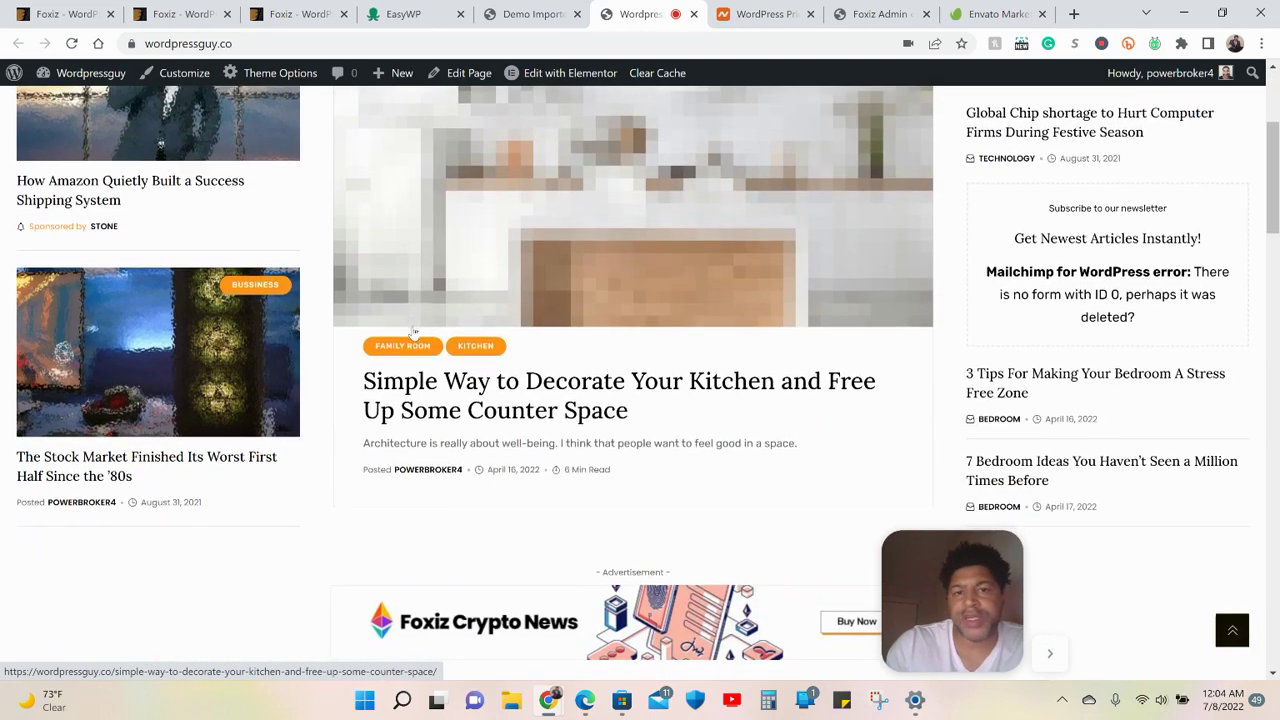
scroll(413, 333, down, 5)
scroll(413, 333, up, 8)
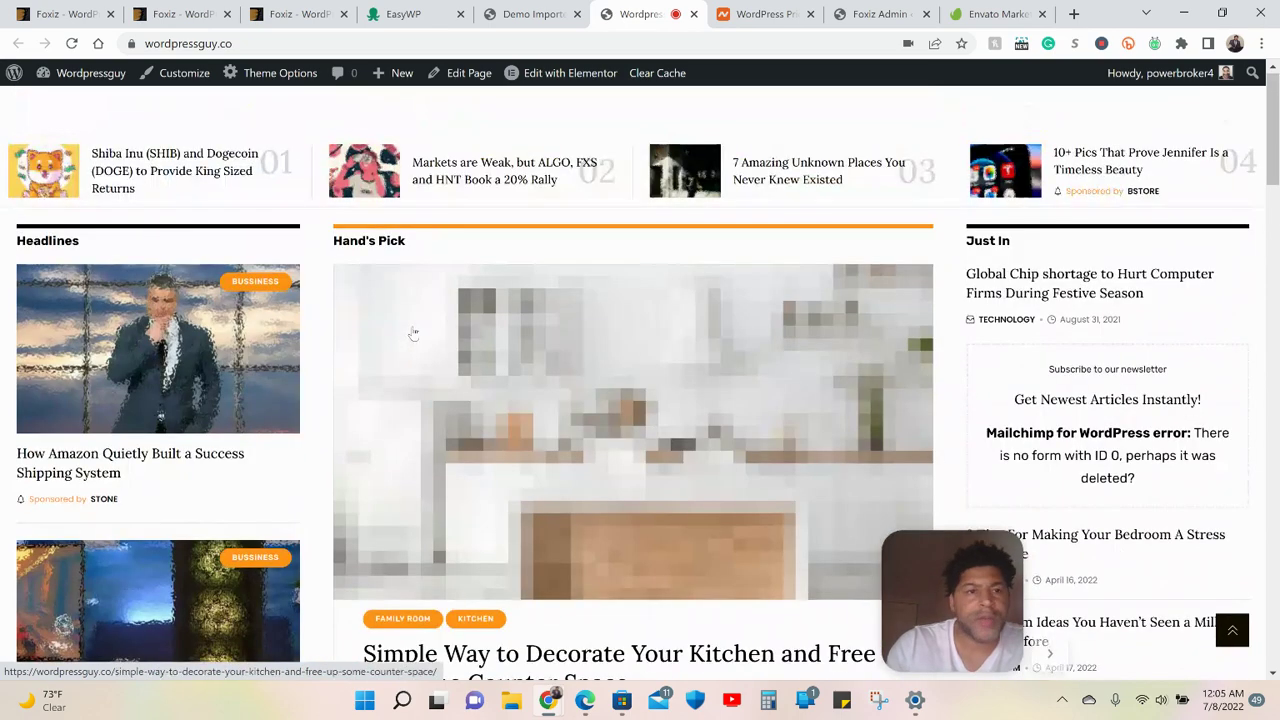
Open the homepage in the Elementor editor and look over its sections from Headlines down to Videos
mouse_move(563, 80)
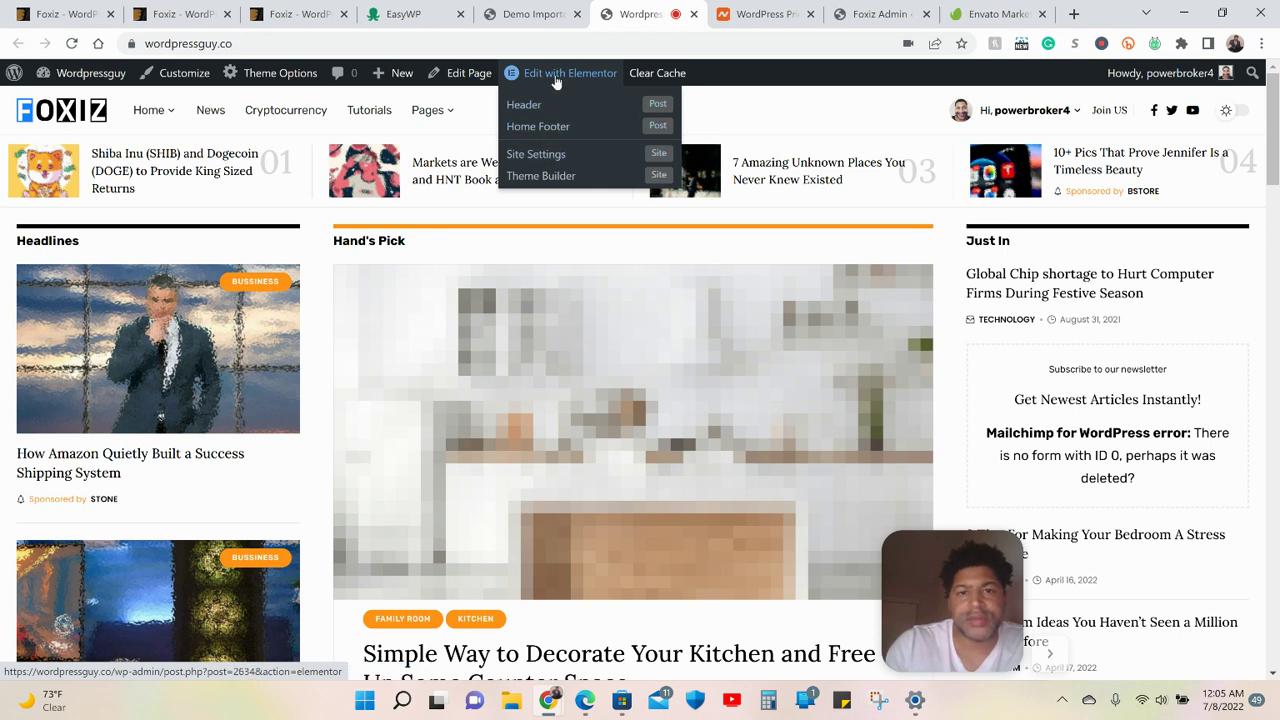
click(557, 78)
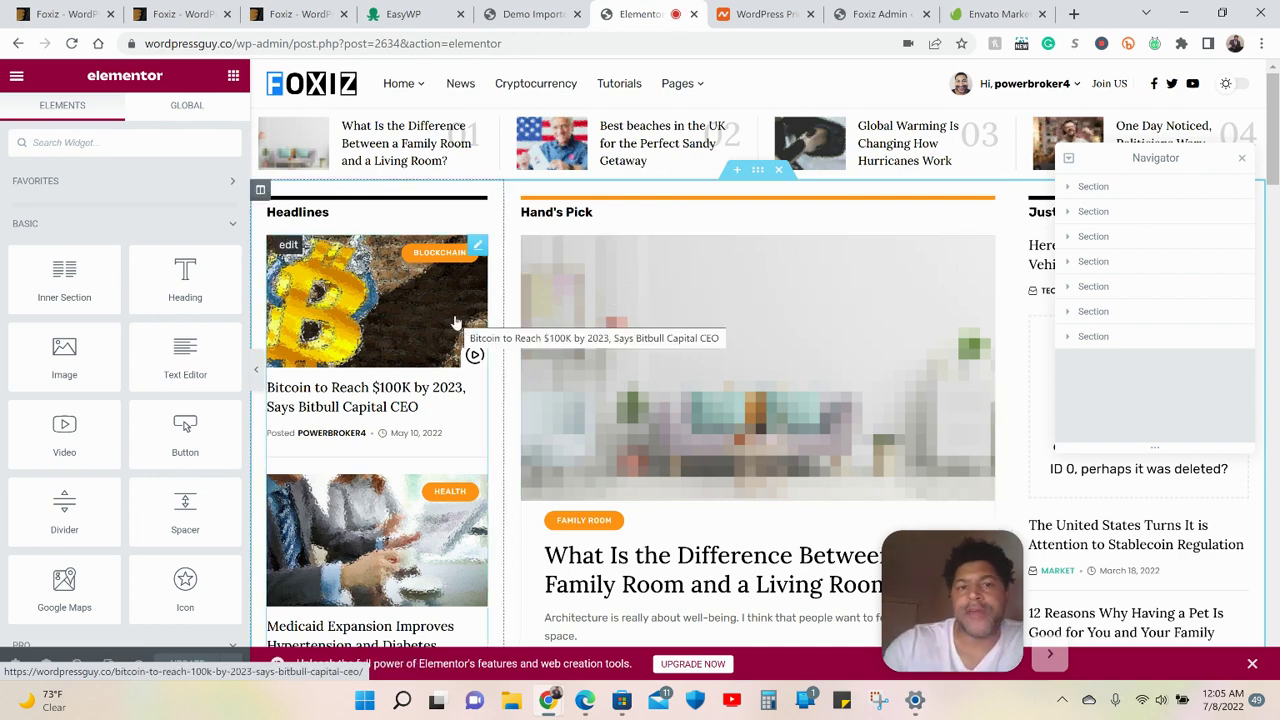
scroll(455, 322, down, 5)
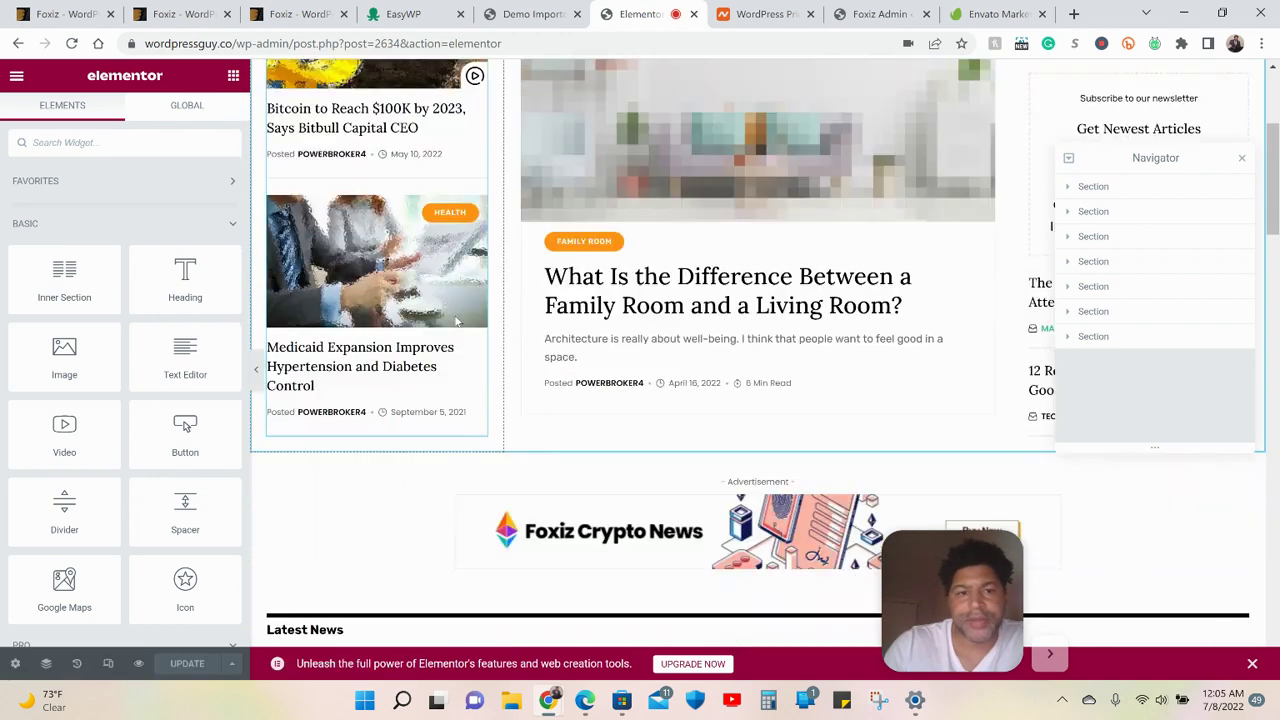
scroll(455, 322, down, 1)
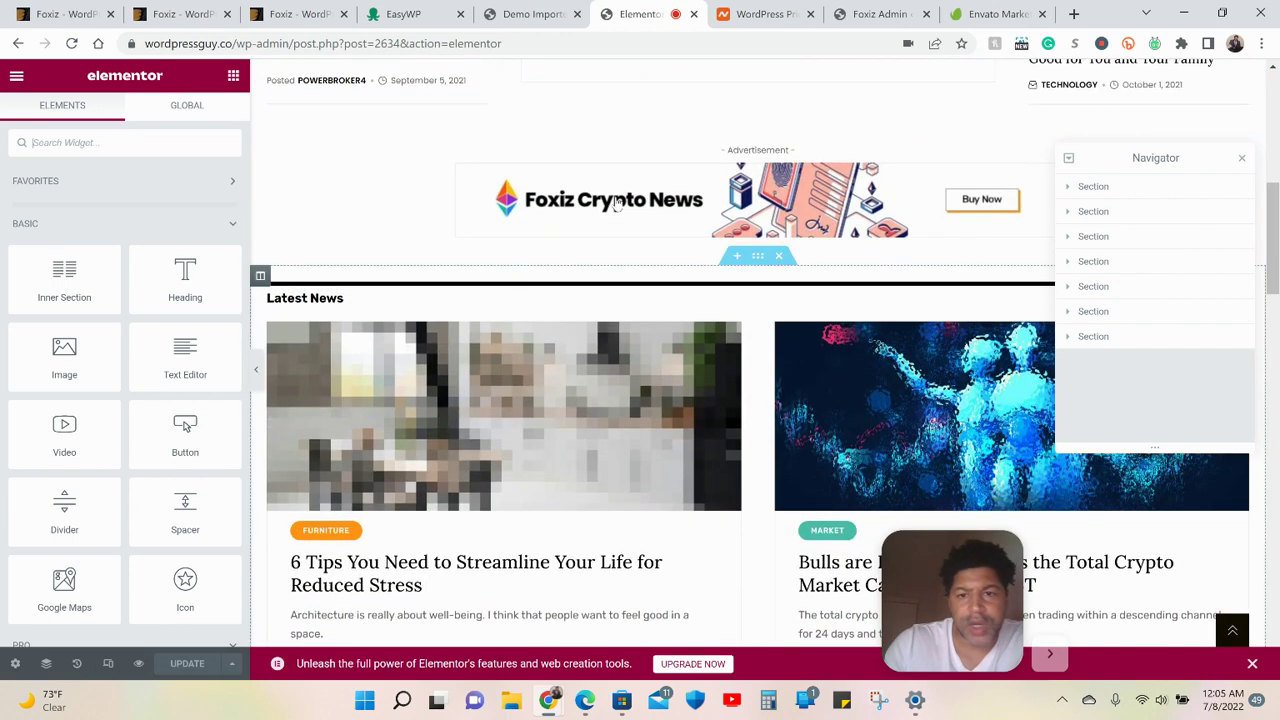
scroll(474, 218, down, 2)
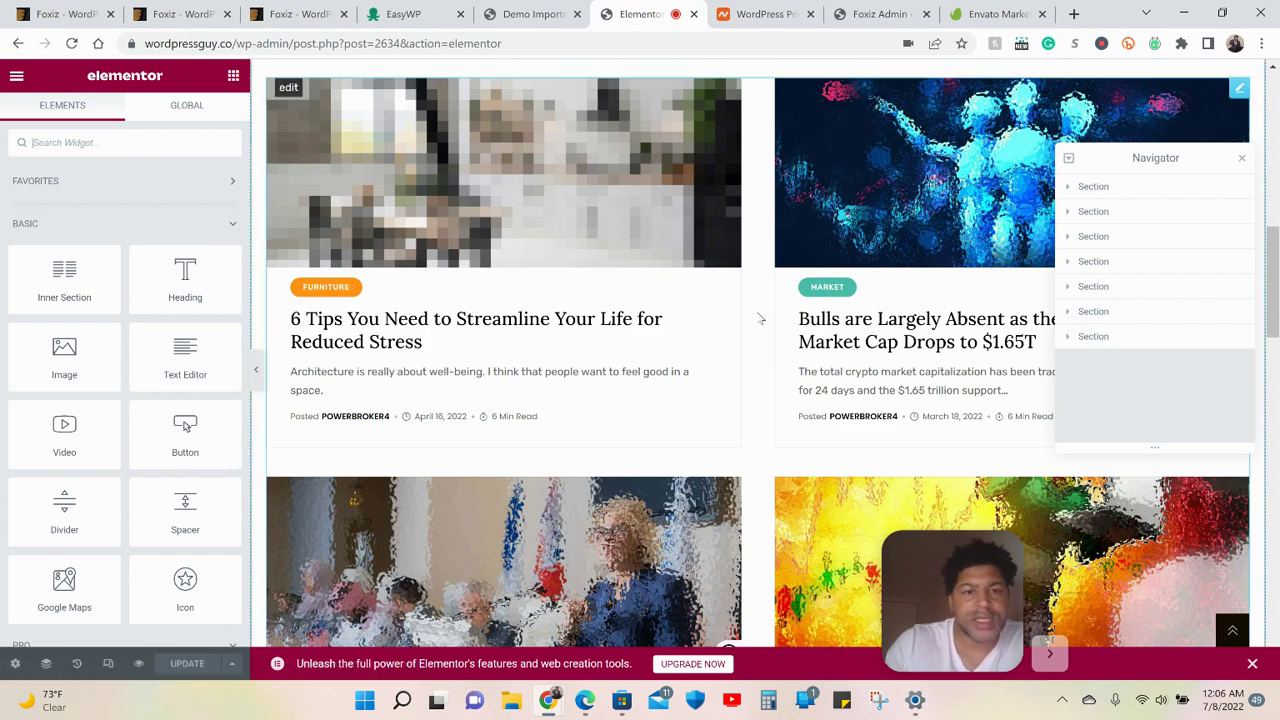
scroll(760, 318, down, 3)
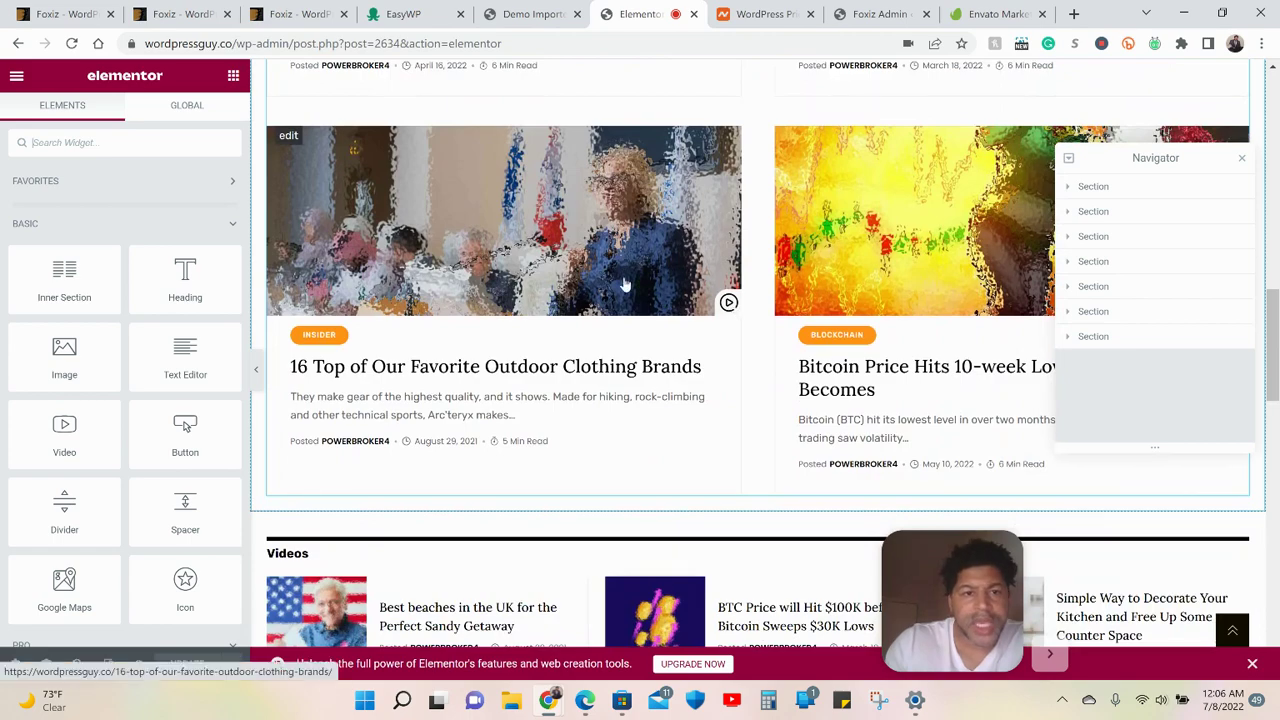
scroll(624, 286, up, 7)
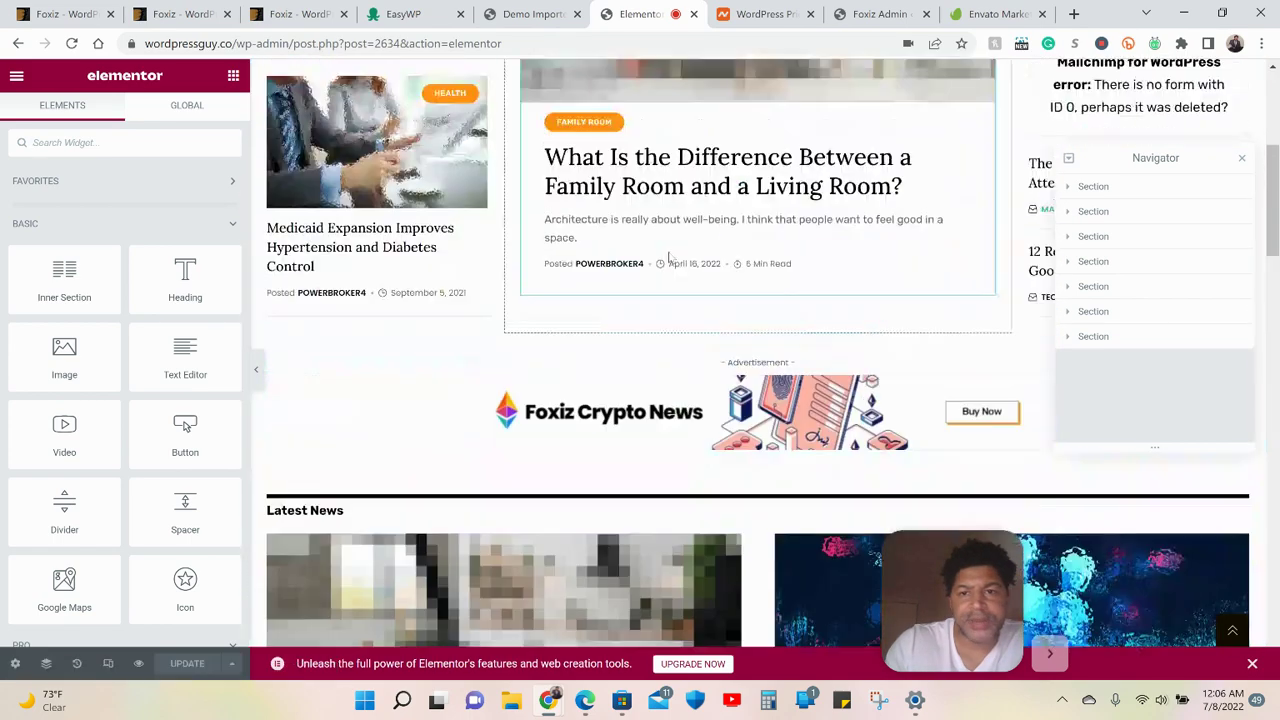
scroll(669, 258, up, 4)
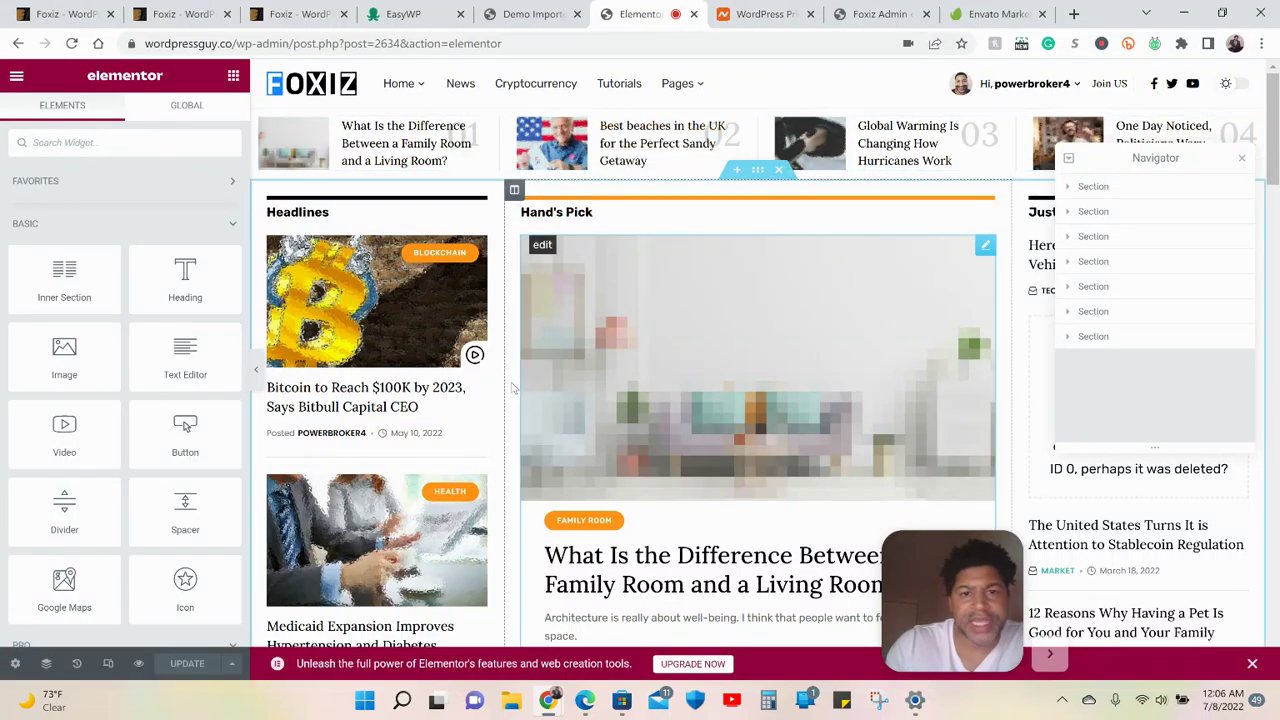
Examine the homepage layout in the editor down to the More News section and footer, and collapse the Basic widget group
scroll(511, 387, down, 7)
scroll(511, 387, down, 9)
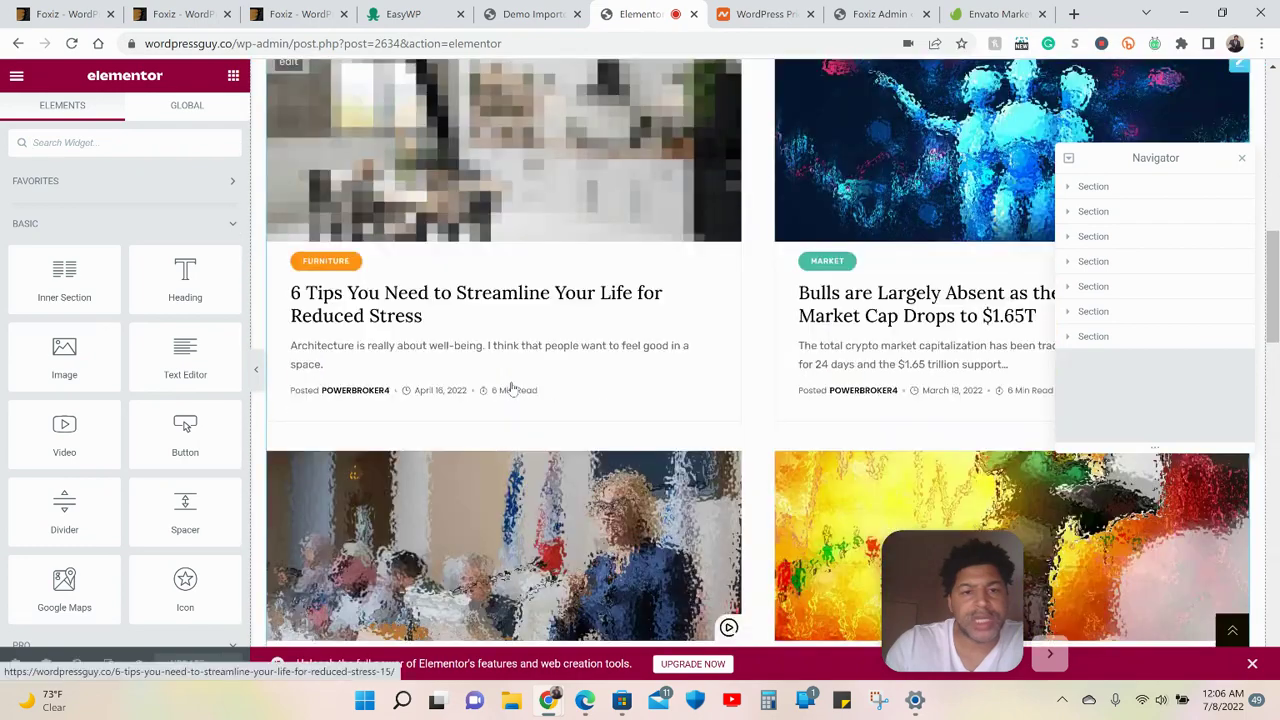
scroll(516, 388, down, 4)
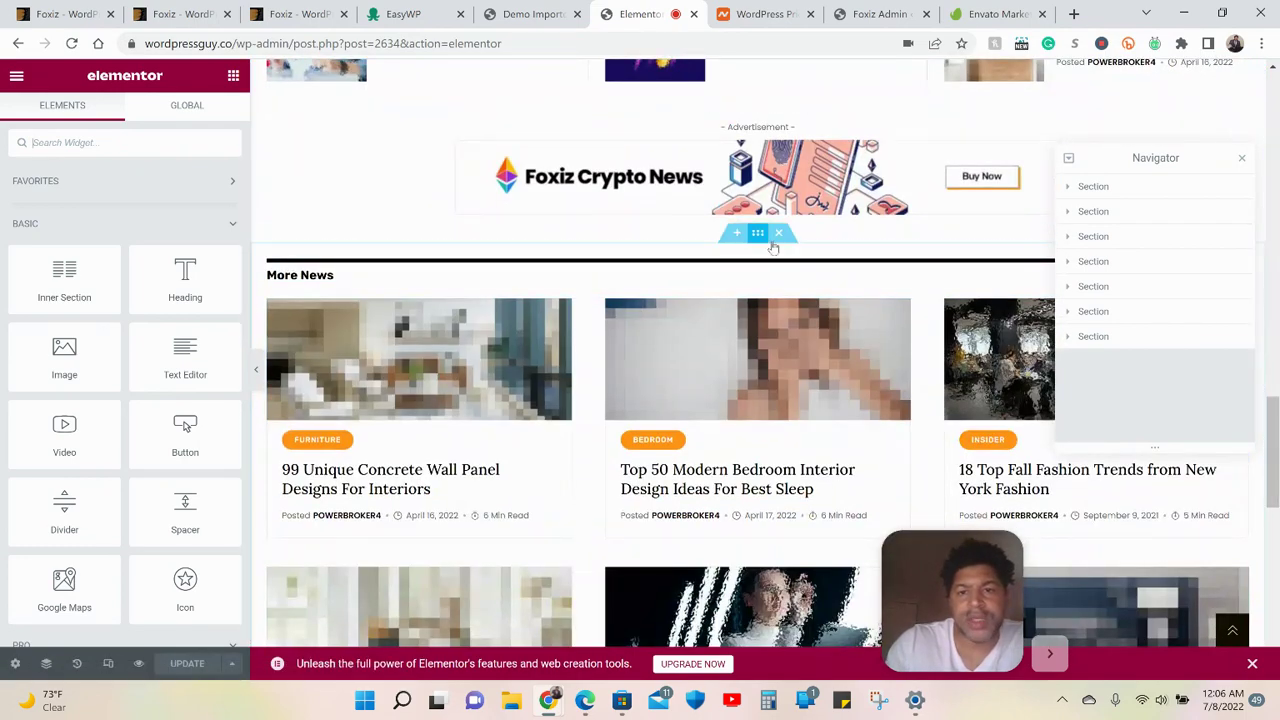
scroll(785, 357, down, 7)
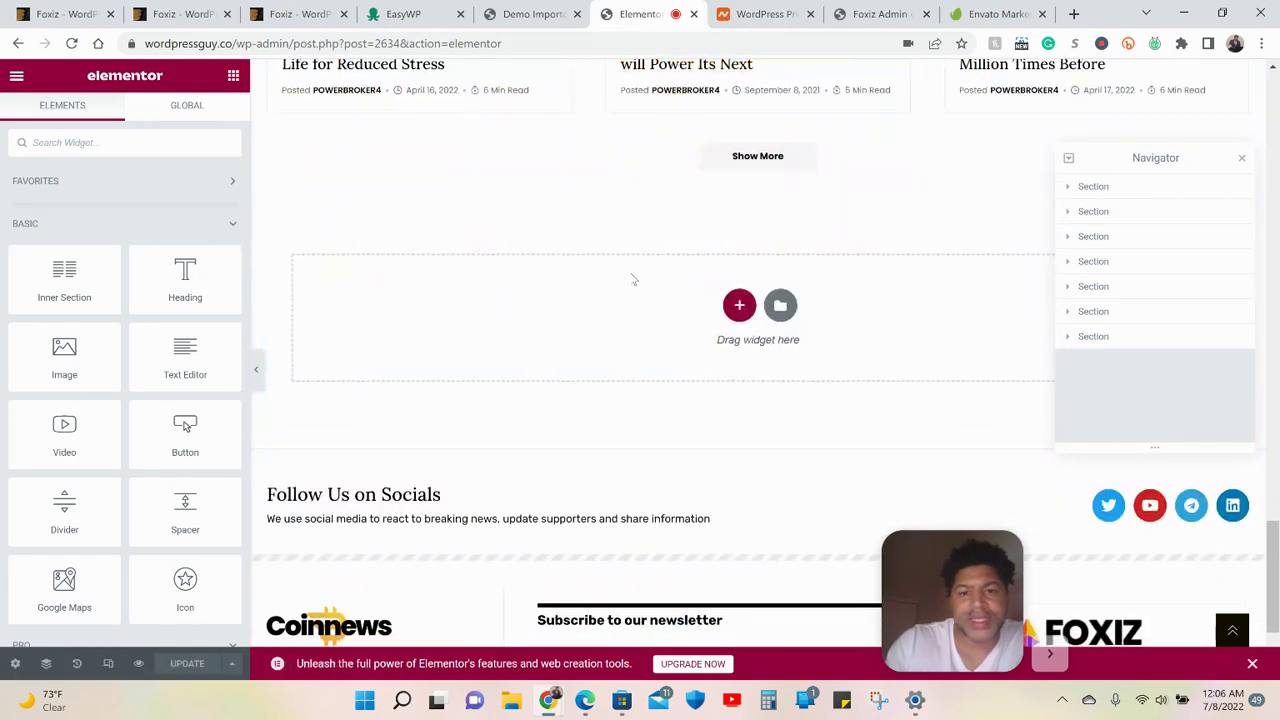
scroll(632, 280, down, 2)
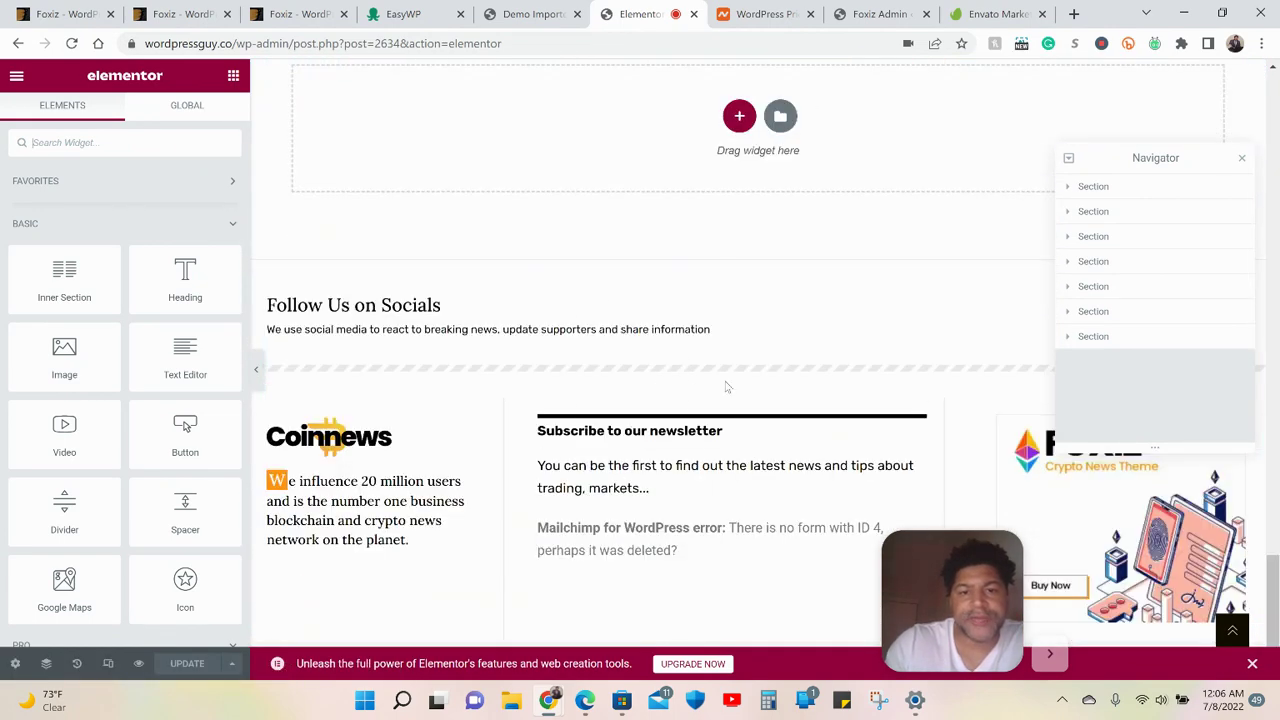
scroll(722, 344, up, 9)
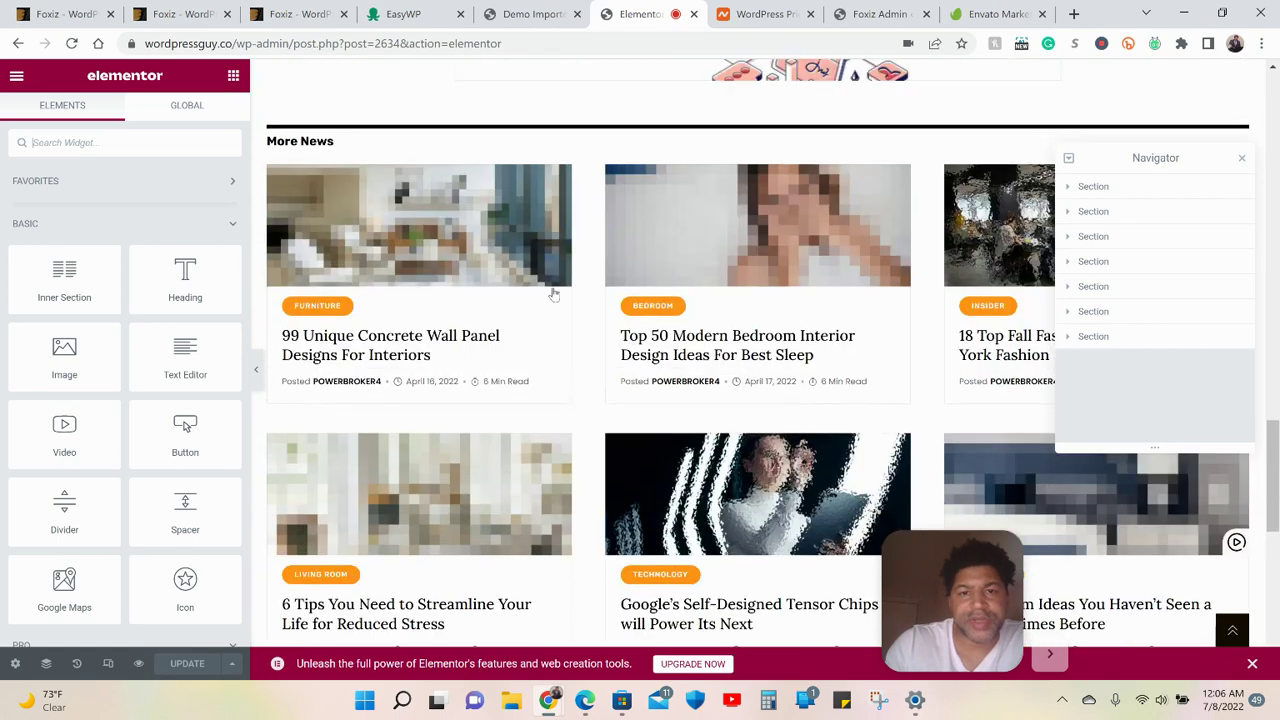
scroll(215, 232, down, 6)
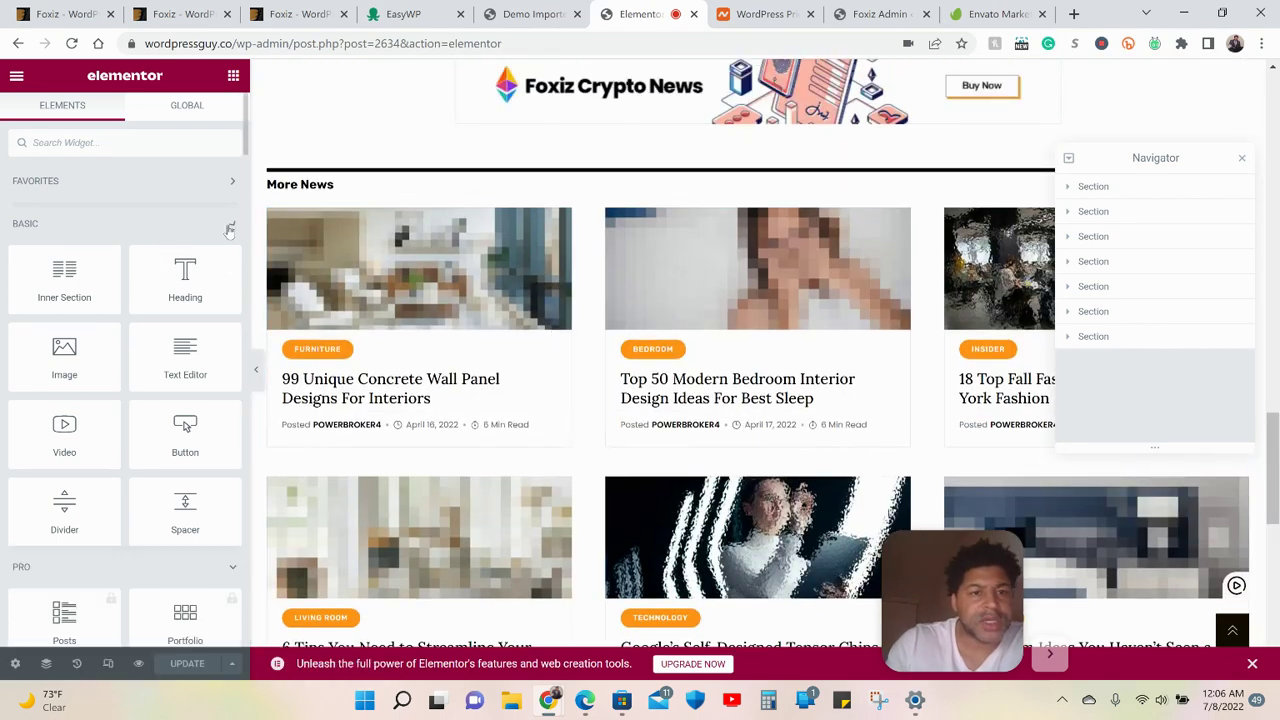
scroll(188, 252, up, 3)
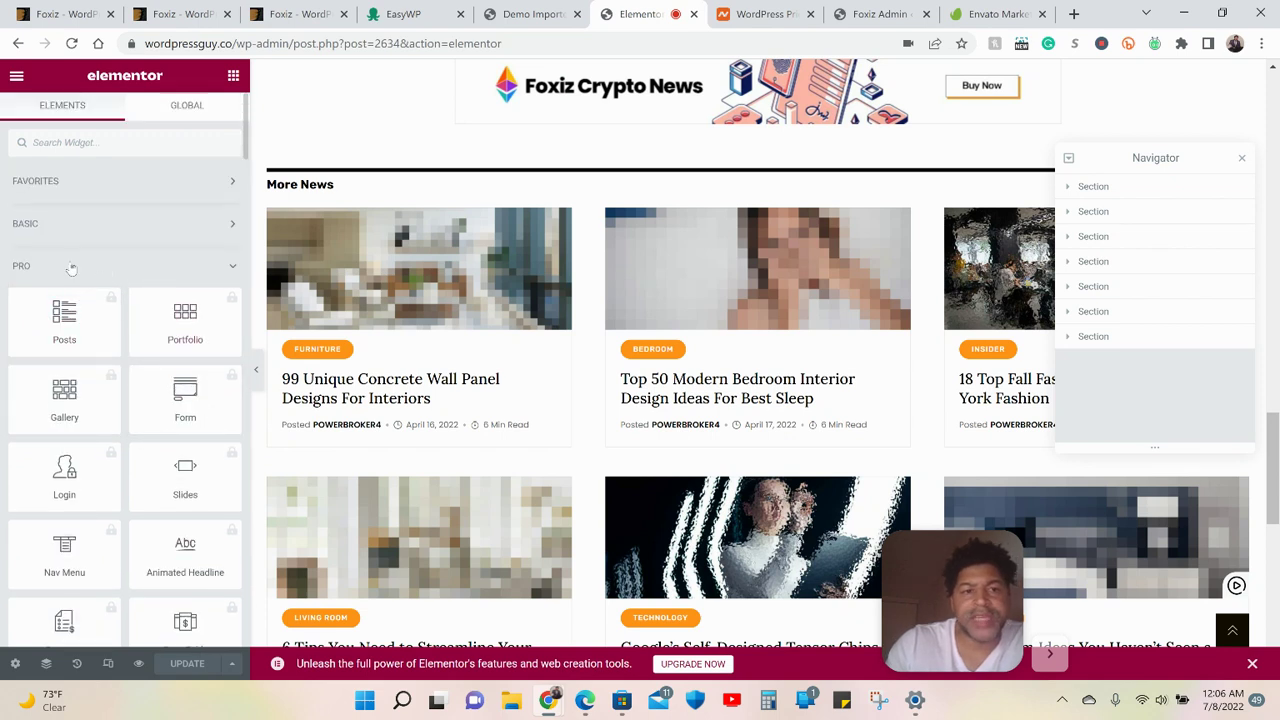
Look over the Pro and General widget groups and collapse both
scroll(188, 312, down, 10)
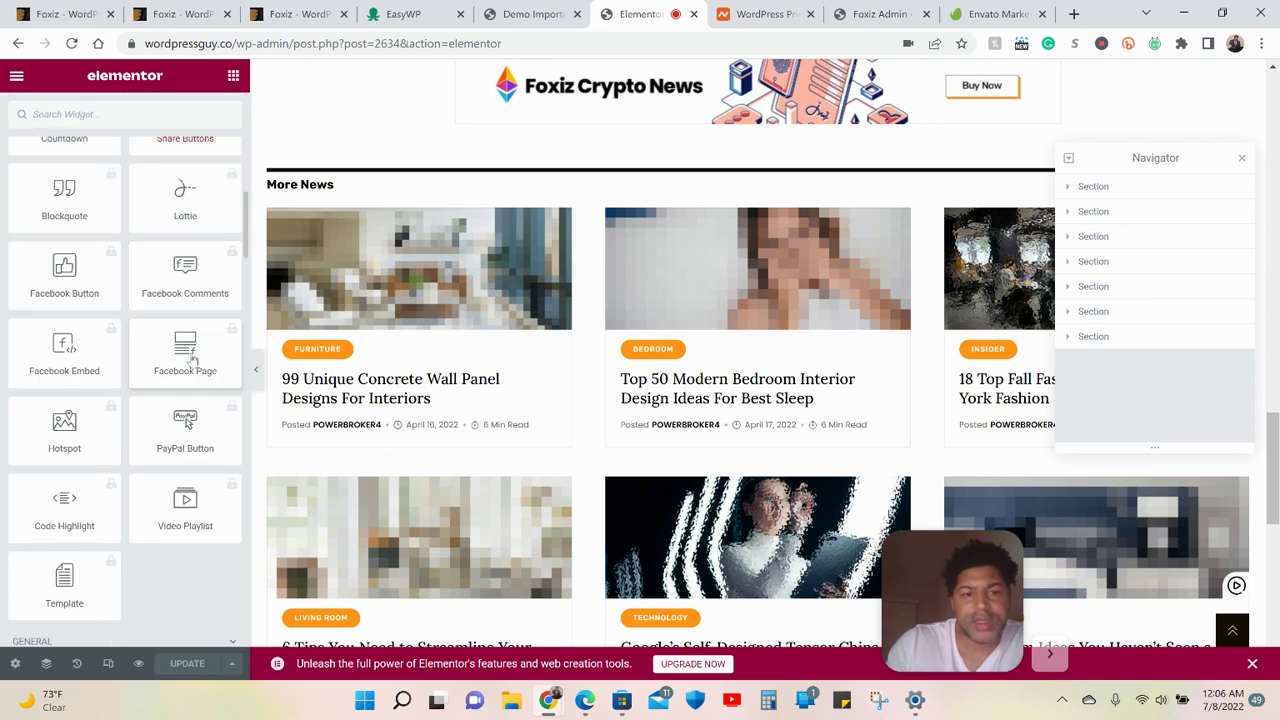
scroll(190, 362, up, 8)
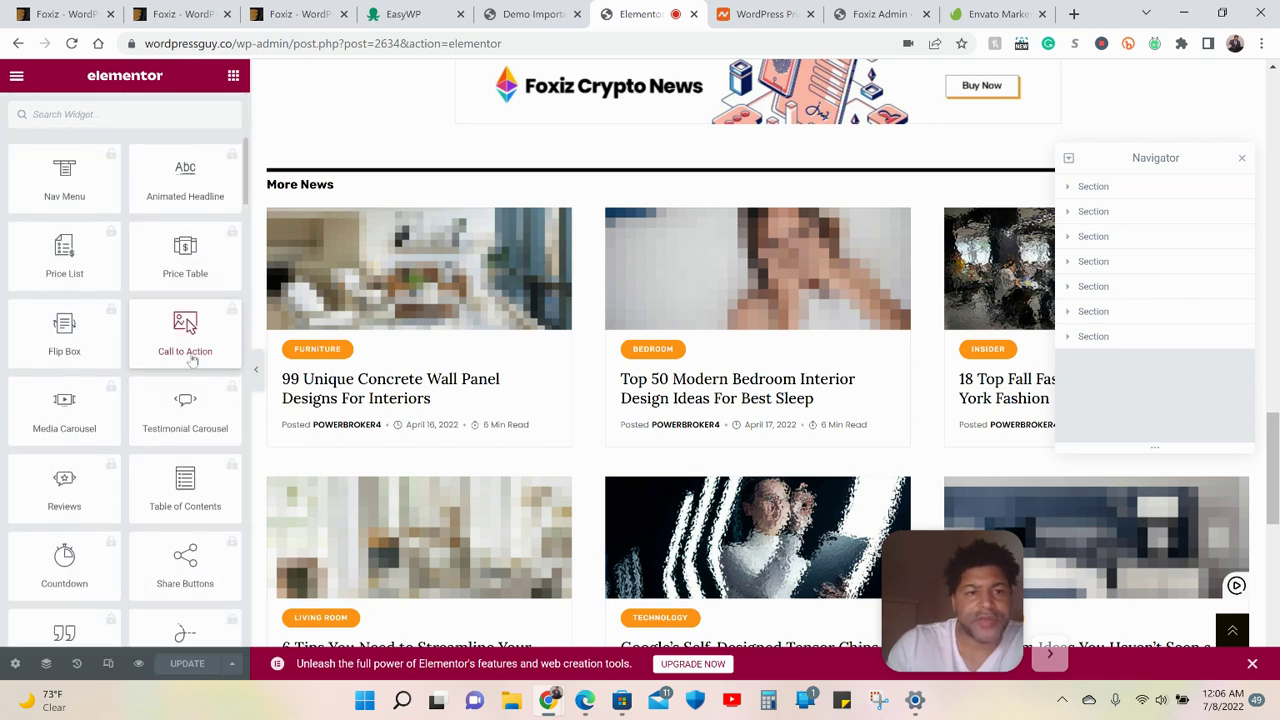
scroll(210, 315, up, 3)
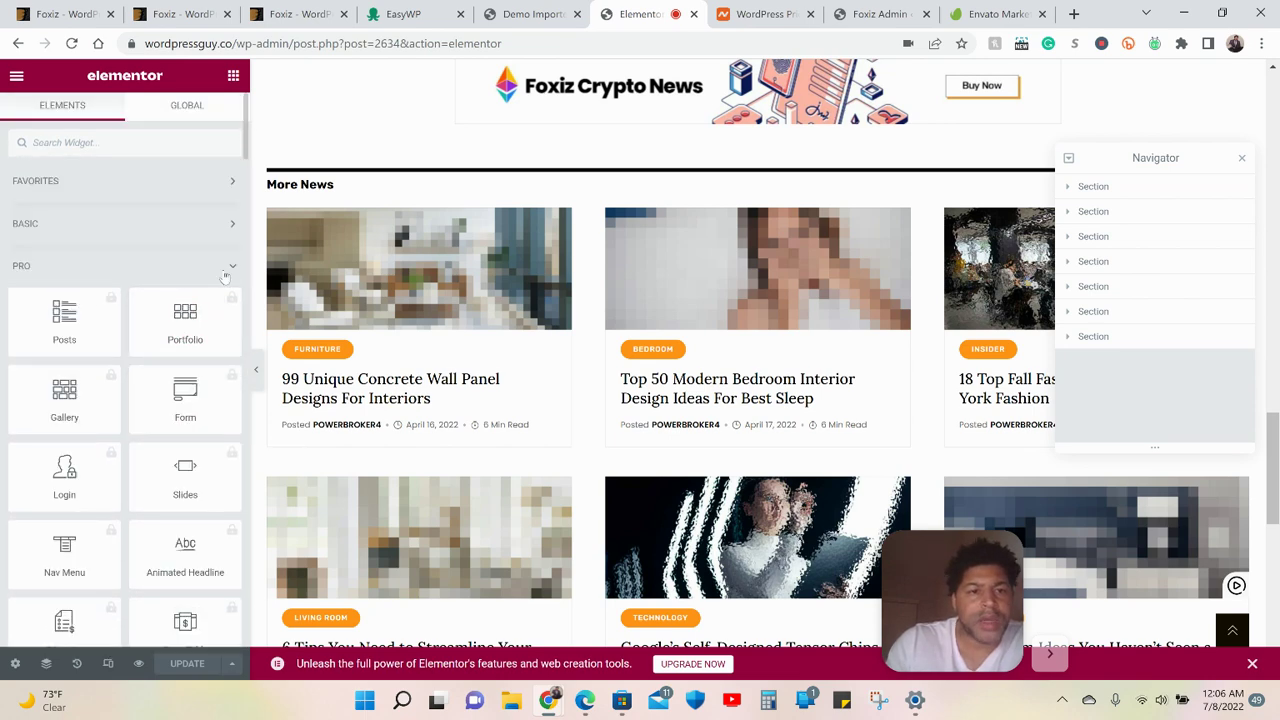
click(226, 270)
scroll(185, 300, down, 3)
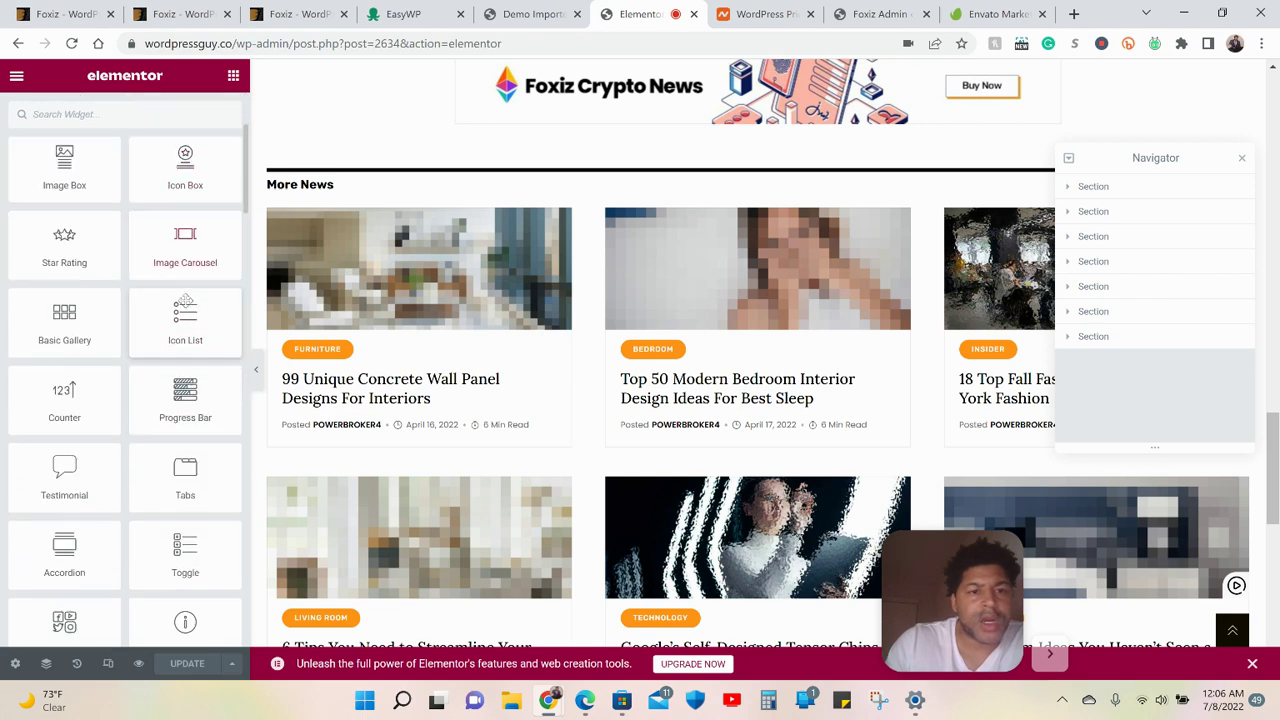
scroll(190, 297, up, 3)
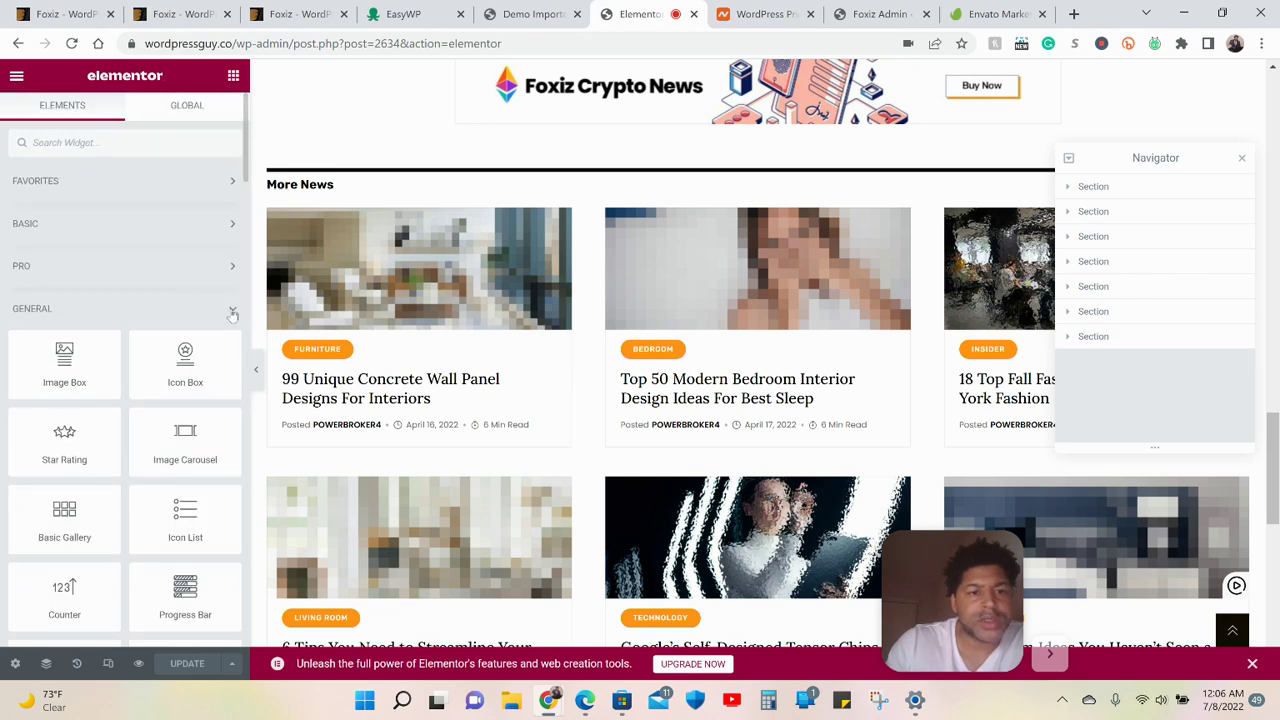
click(232, 312)
Insert the Foxiz - Boxed List 1 block directly below the More News heading
scroll(175, 285, down, 5)
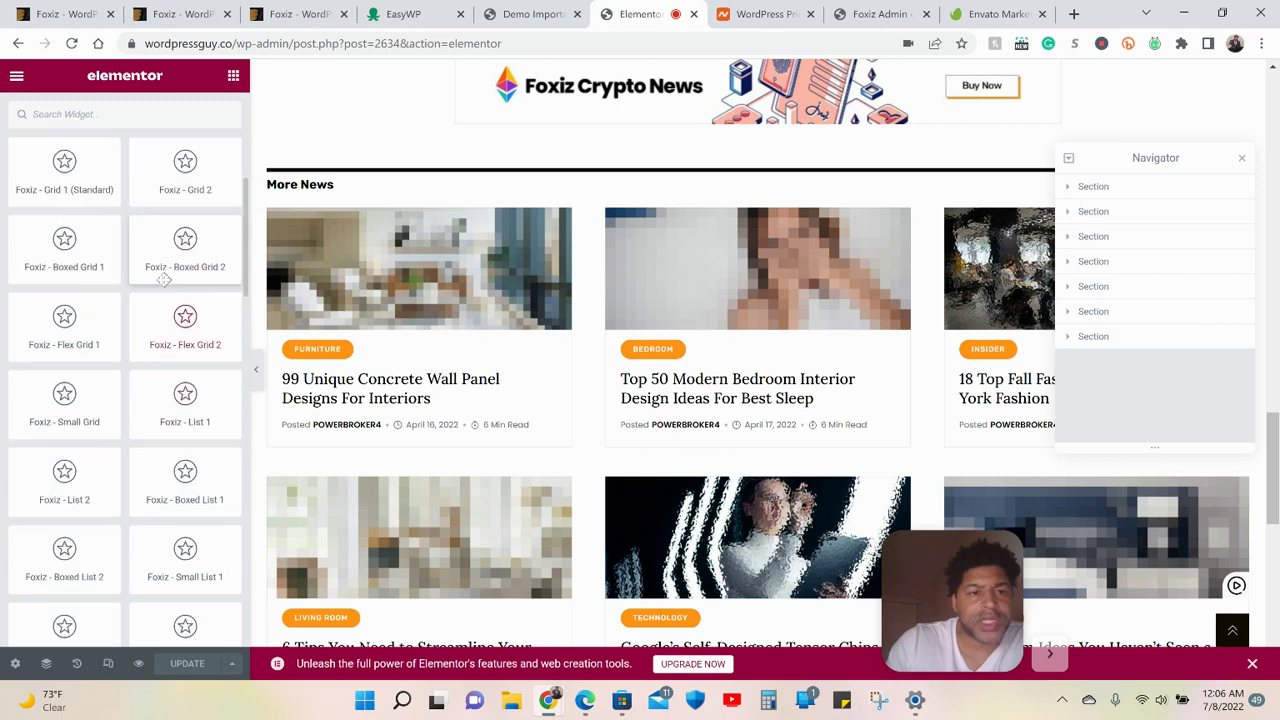
scroll(160, 285, up, 3)
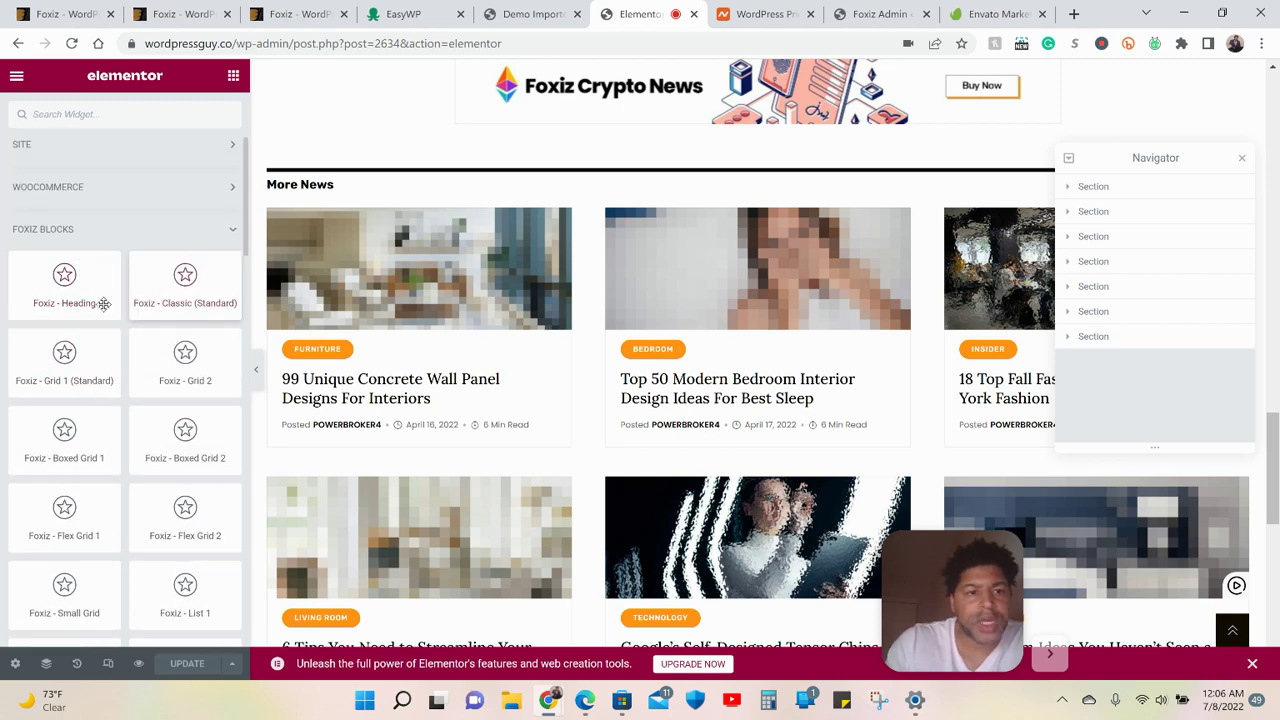
scroll(178, 429, down, 2)
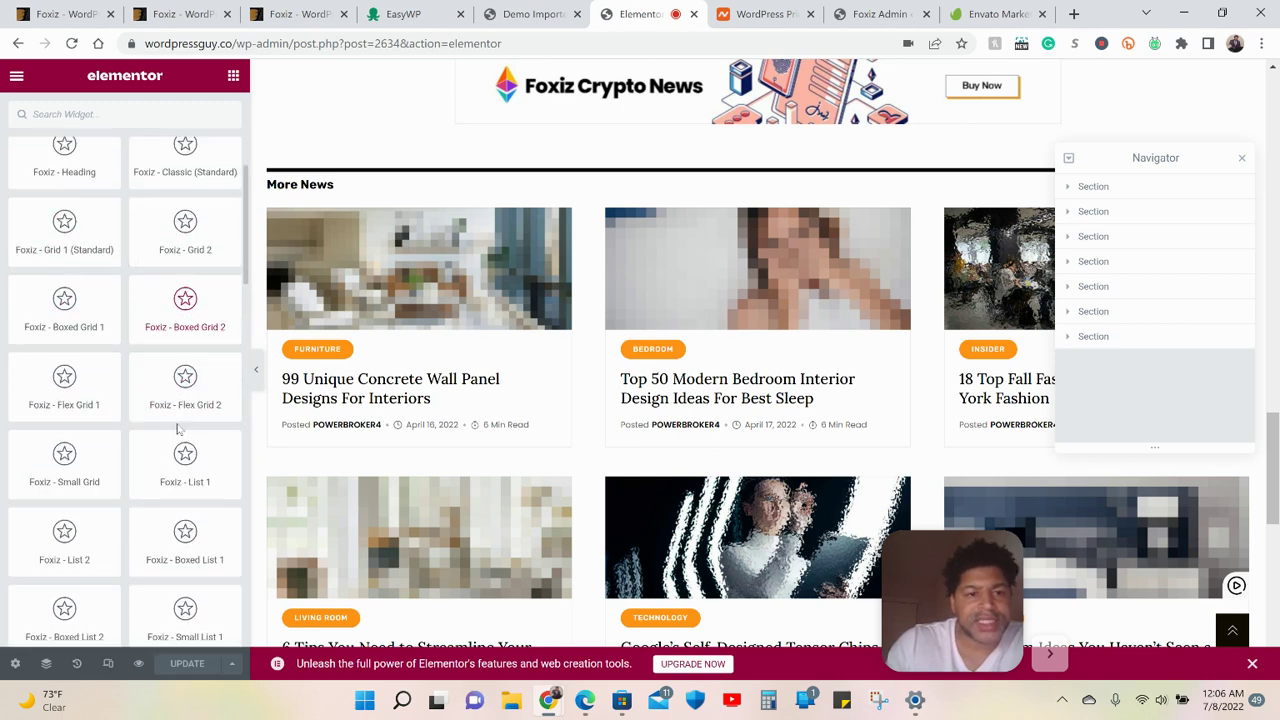
scroll(178, 429, down, 3)
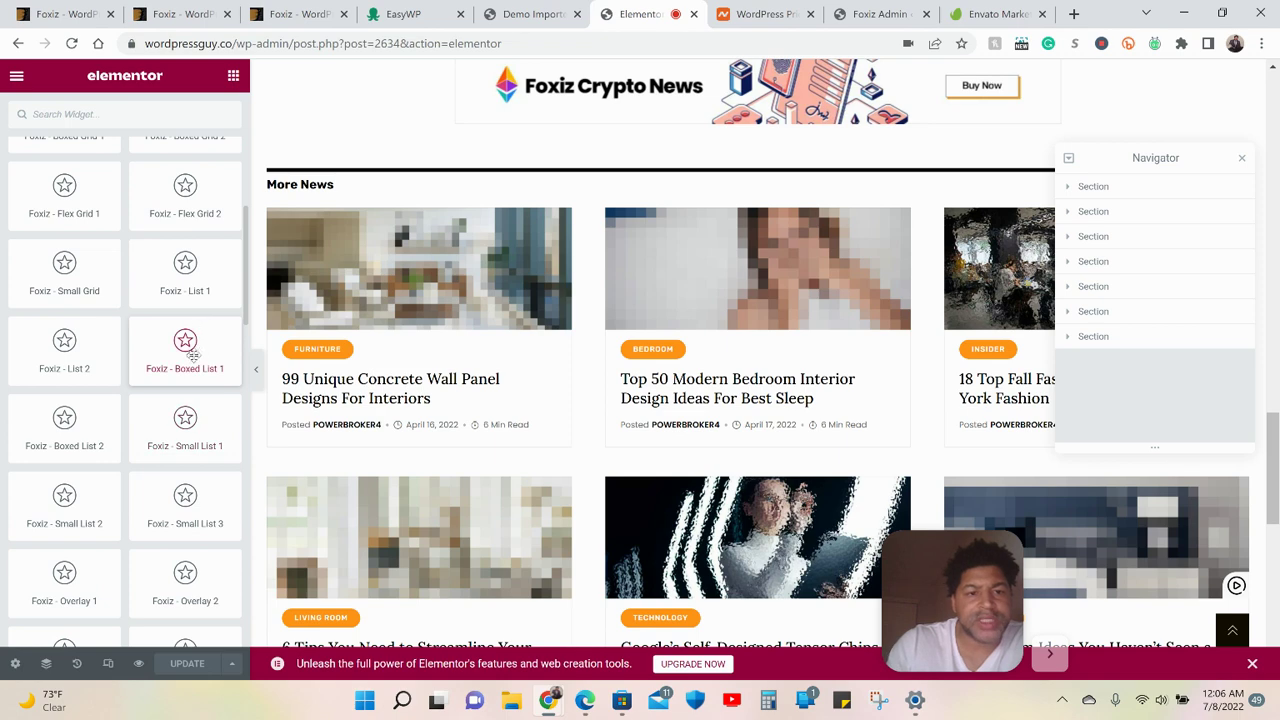
drag(190, 355, 481, 191)
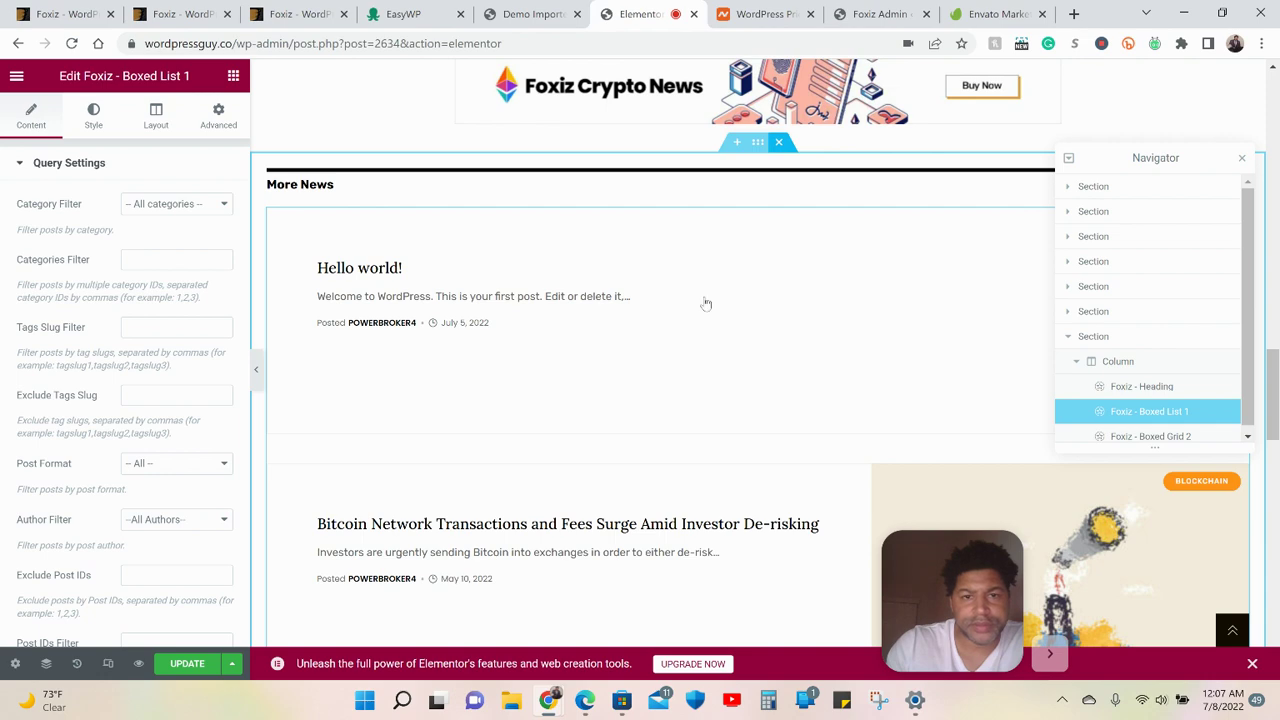
Delete the whole More News section, and open the template library and close it without inserting anything
key(Delete)
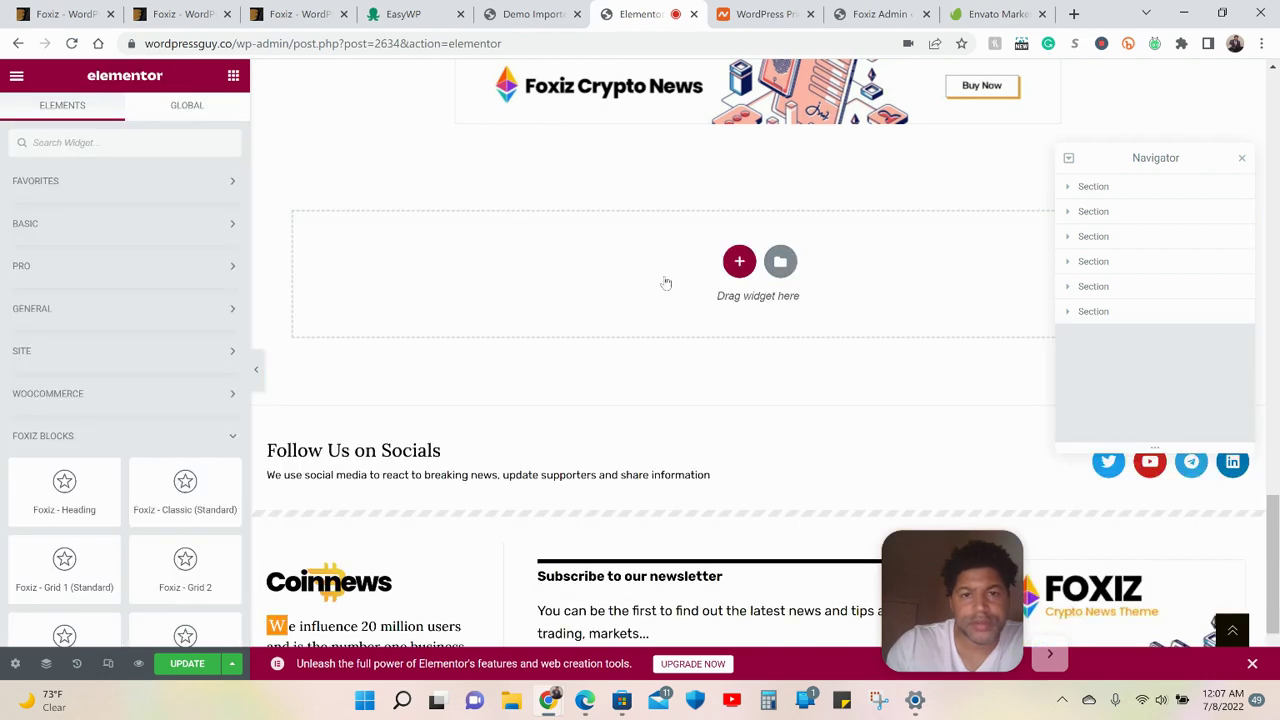
key(ctrl+shift+l)
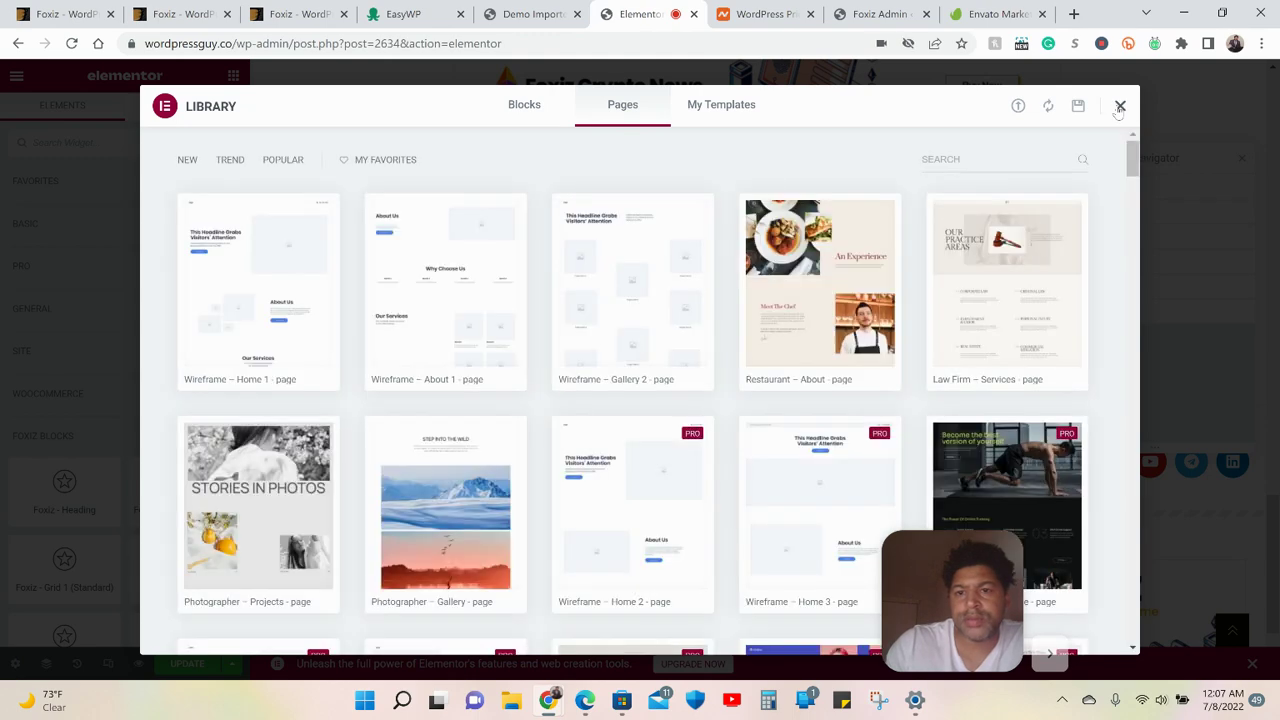
click(1119, 108)
Insert the Foxiz - Overlay 2 block between the Videos heading and its small post list
scroll(612, 347, up, 5)
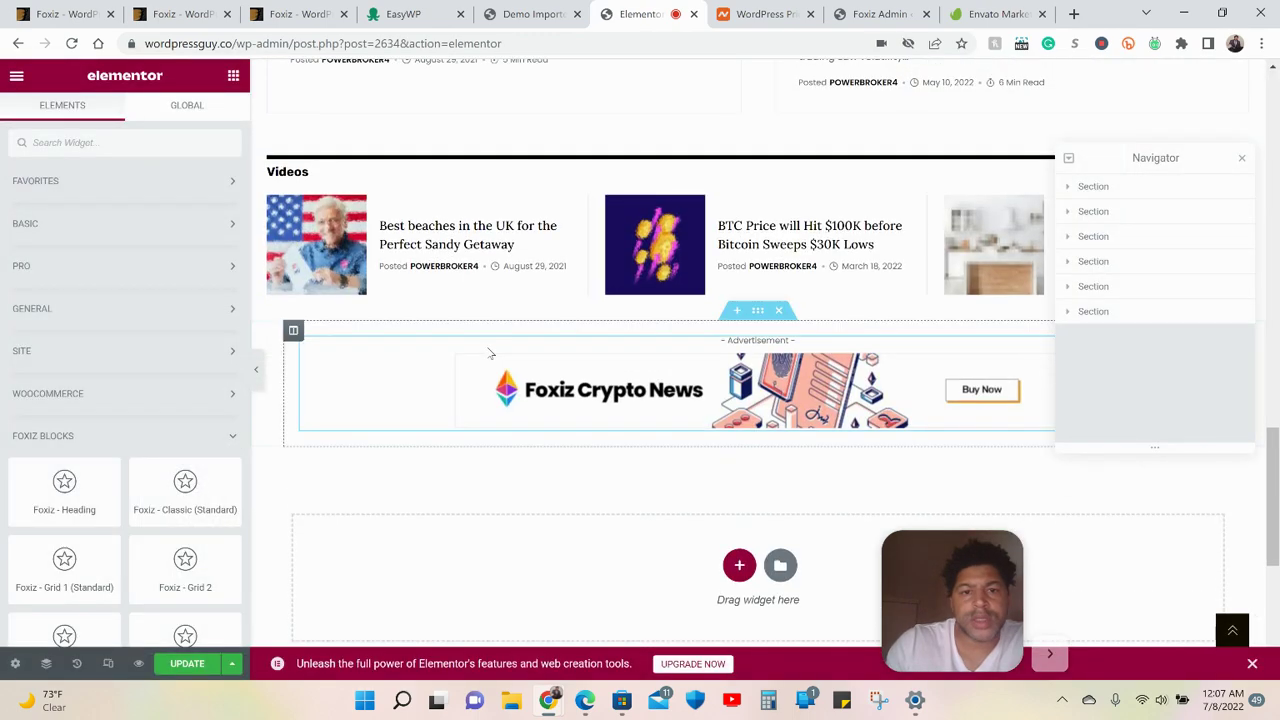
scroll(156, 402, down, 5)
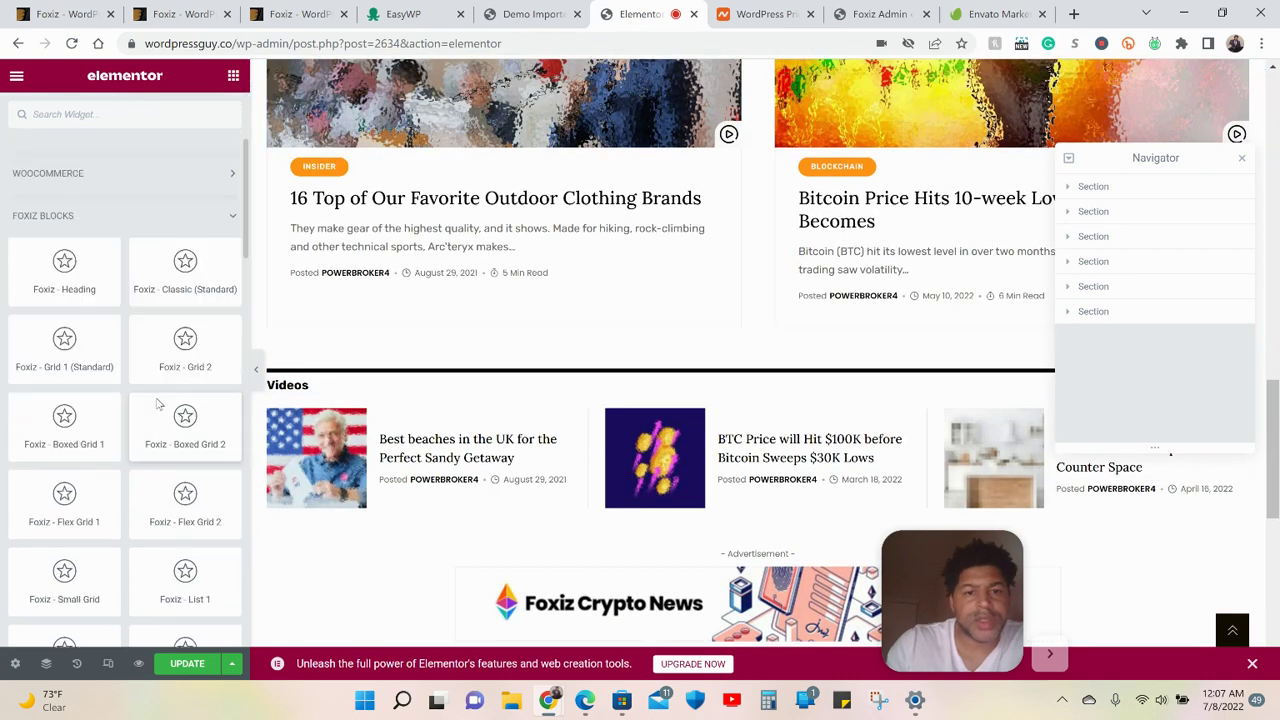
scroll(202, 450, down, 1)
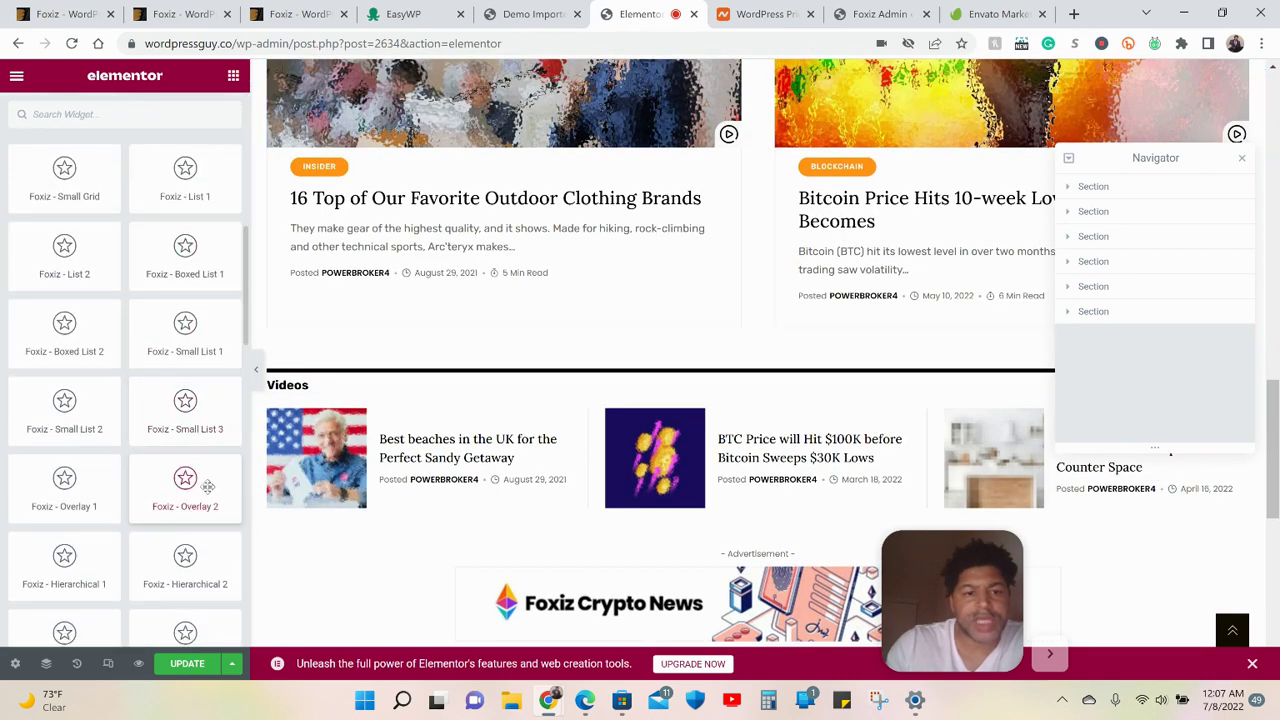
drag(185, 480, 423, 390)
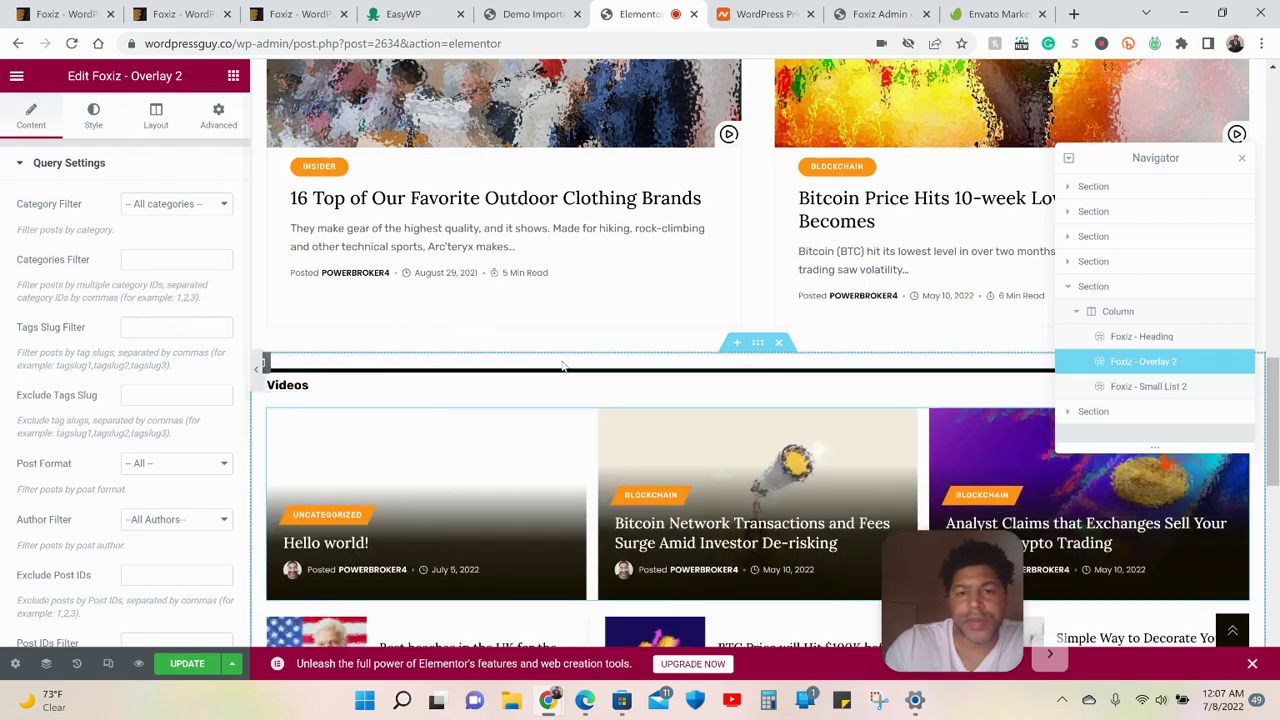
Examine the Overlay 2 block's query settings, the remaining Foxiz widgets and the homepage layout up to the header
scroll(563, 367, down, 2)
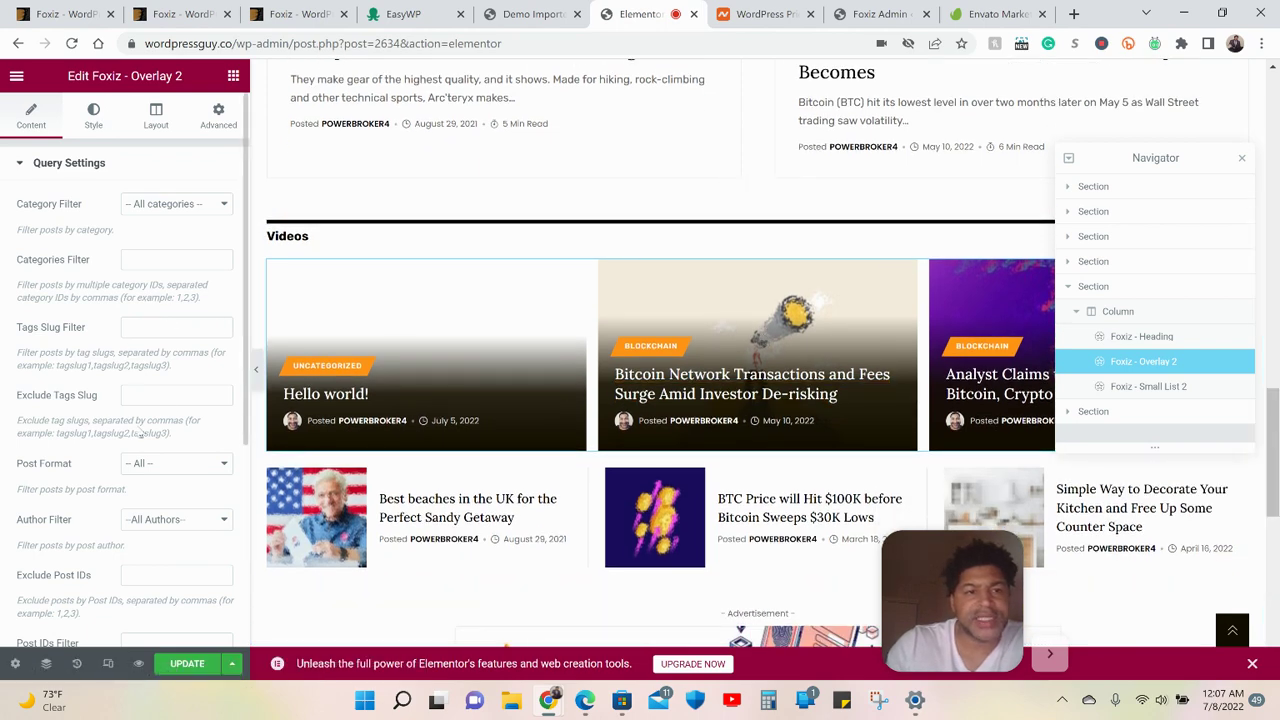
scroll(139, 434, down, 3)
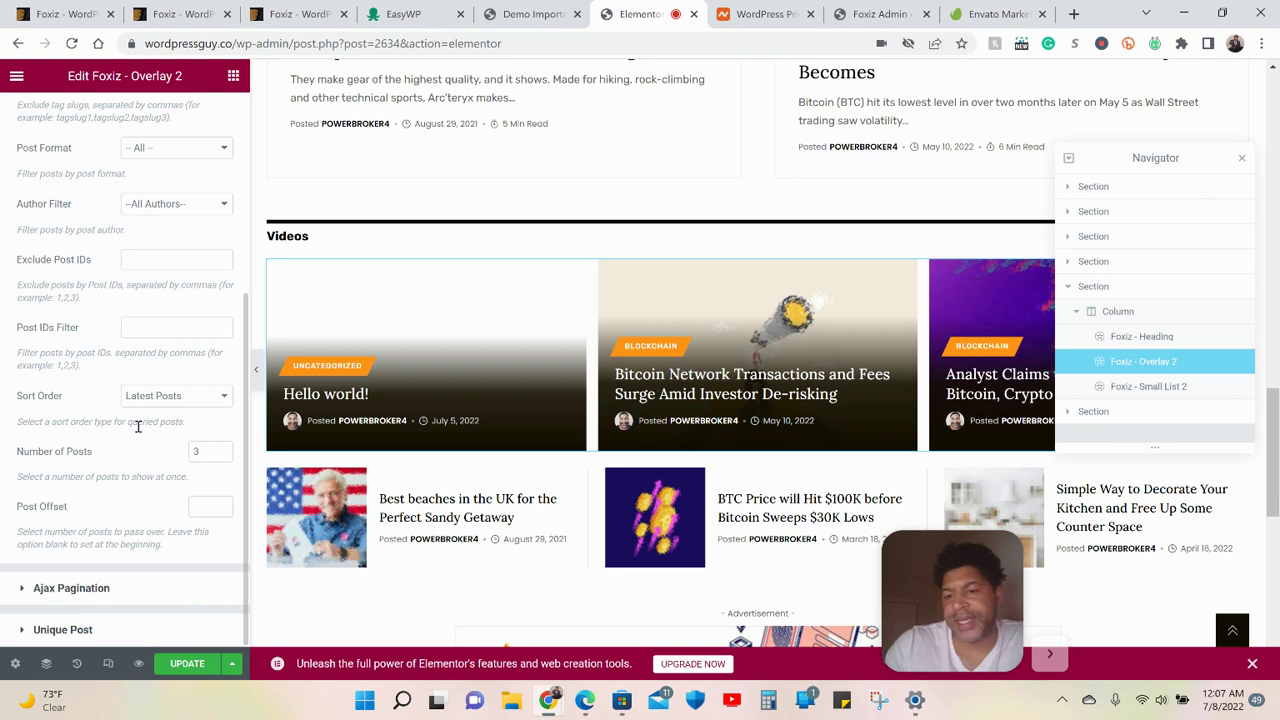
scroll(130, 320, up, 3)
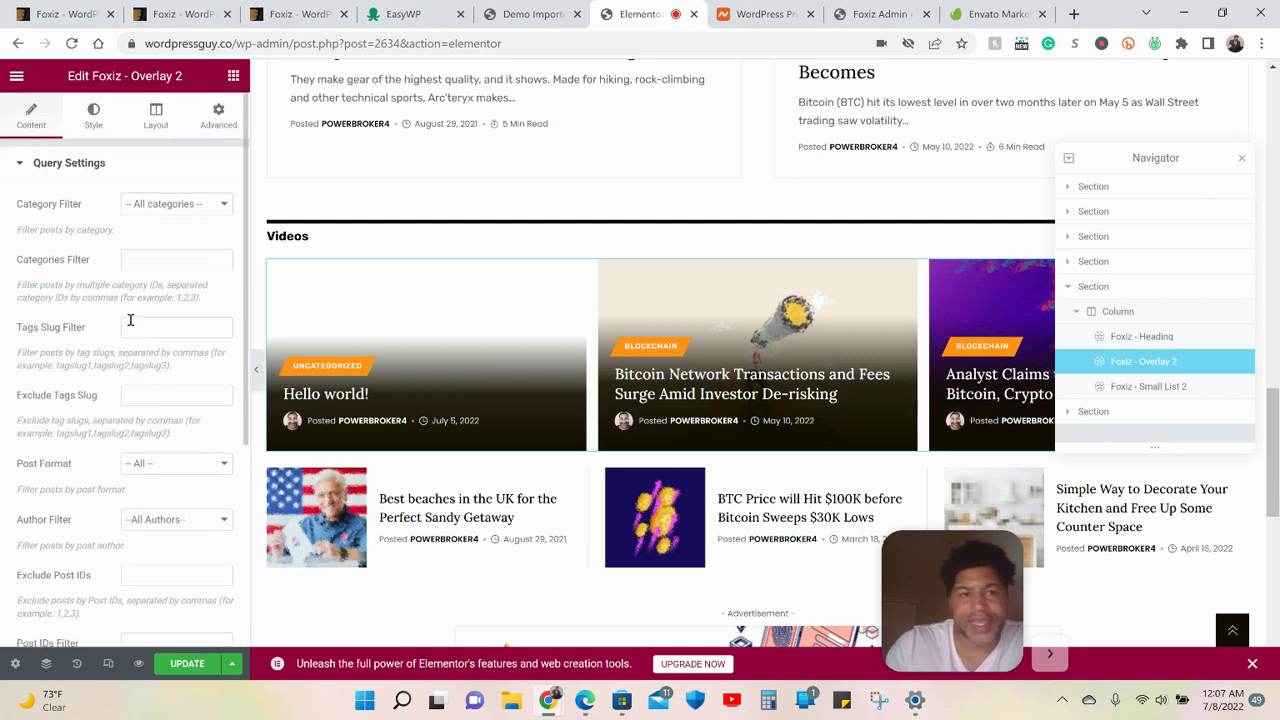
click(229, 76)
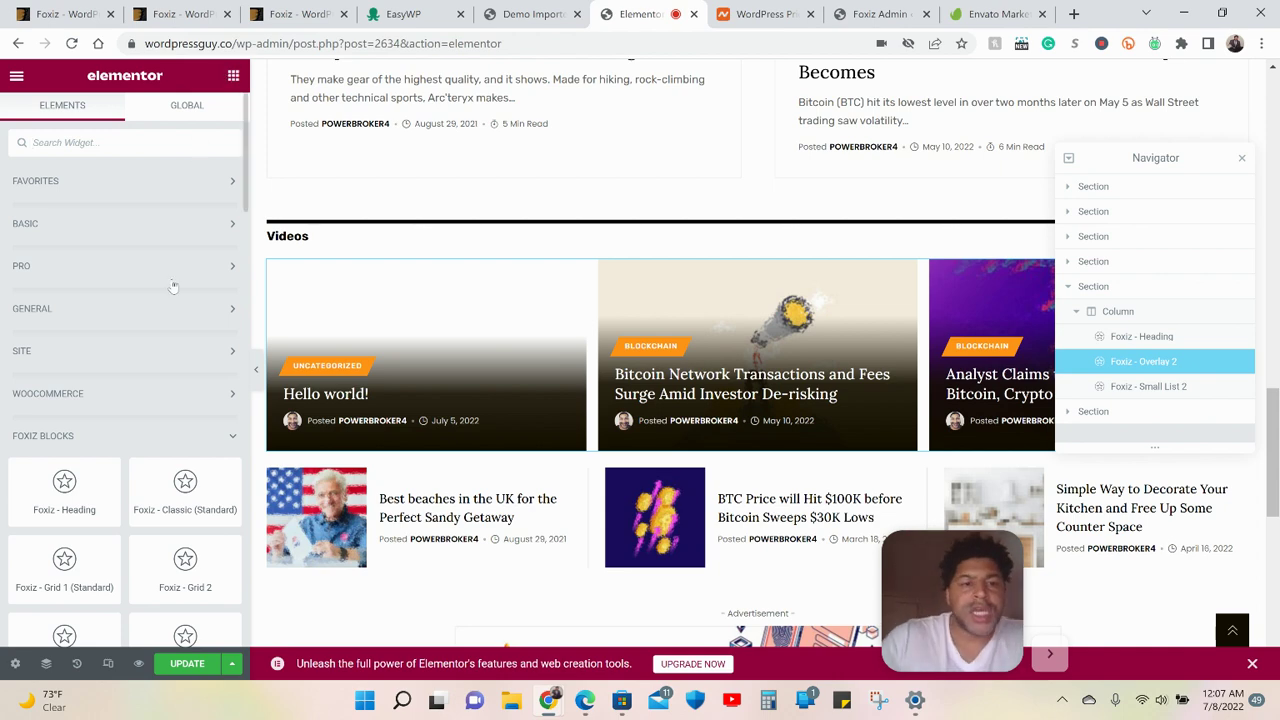
scroll(169, 338, down, 10)
scroll(169, 338, down, 15)
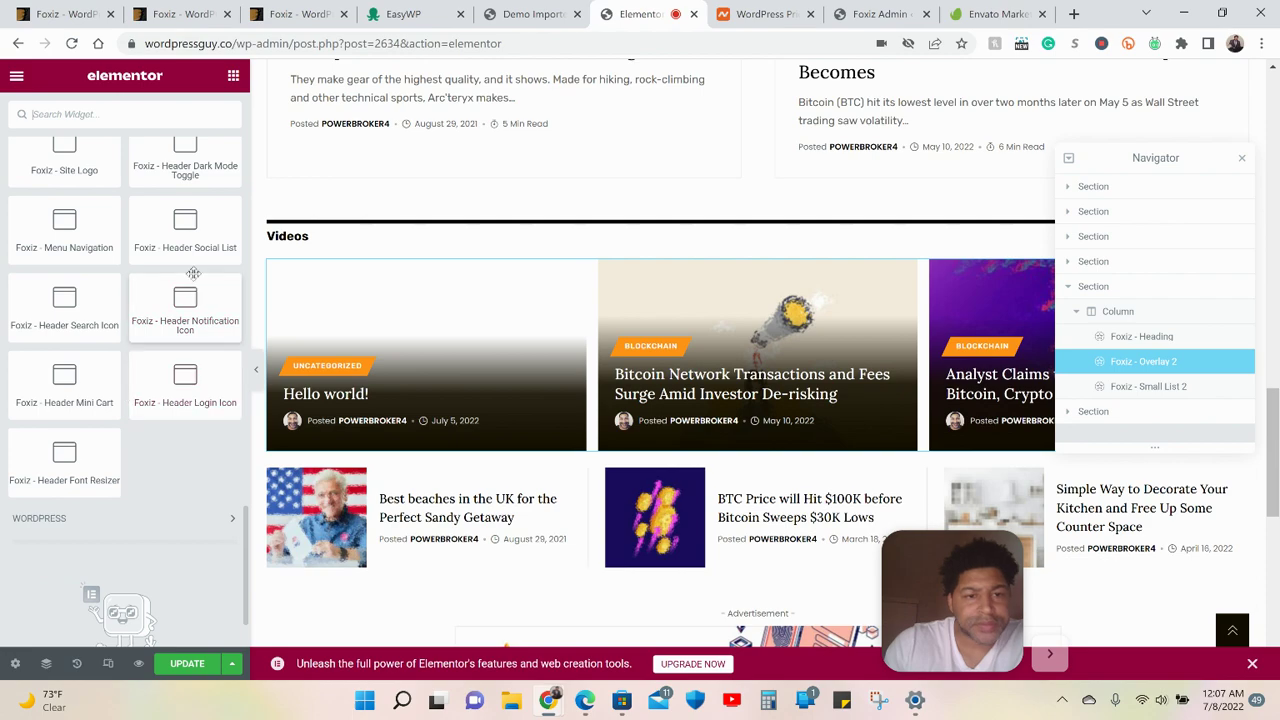
scroll(503, 220, up, 6)
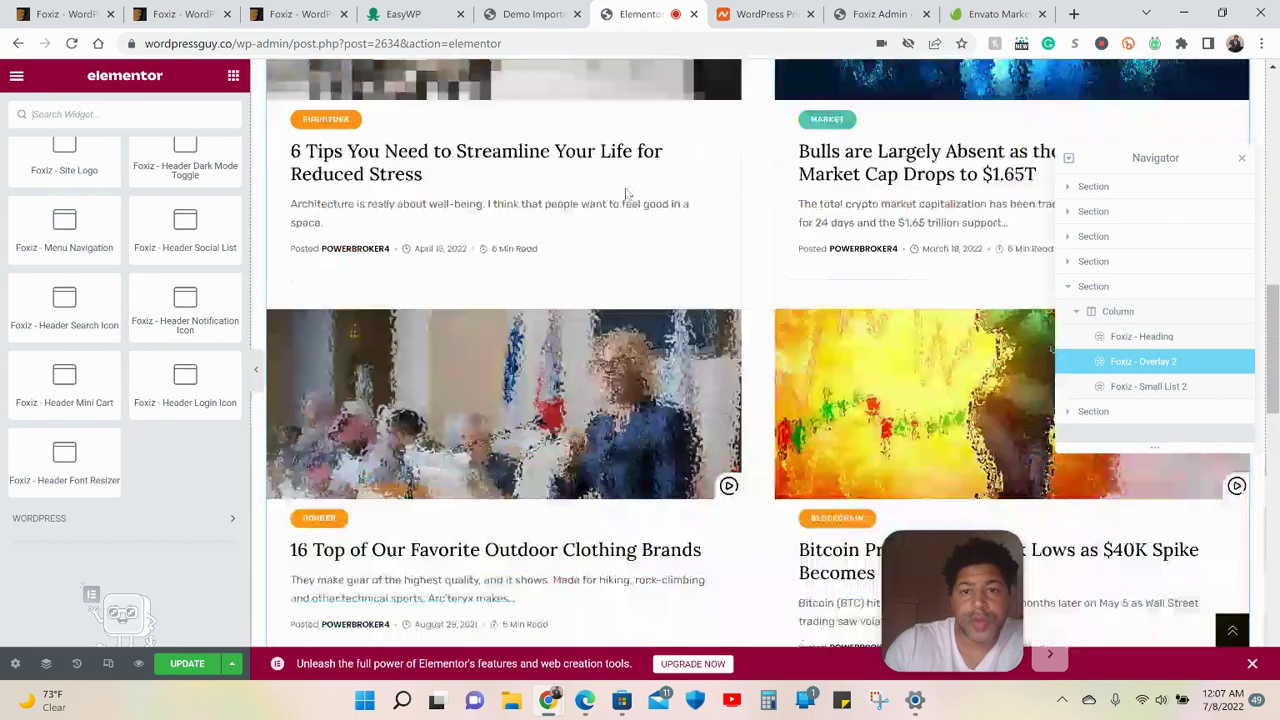
scroll(626, 193, up, 10)
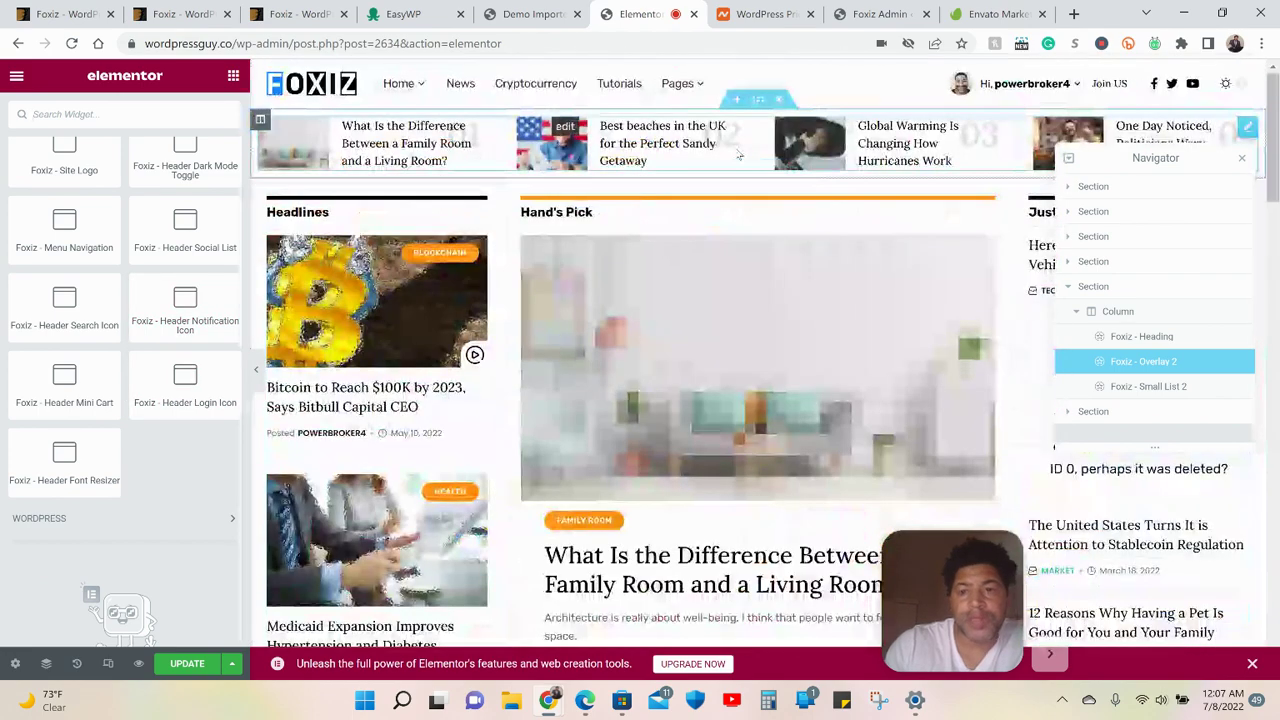
Leave the homepage editor without saving, load the wordpressguy.co front end, and open its header template in Elementor
click(241, 44)
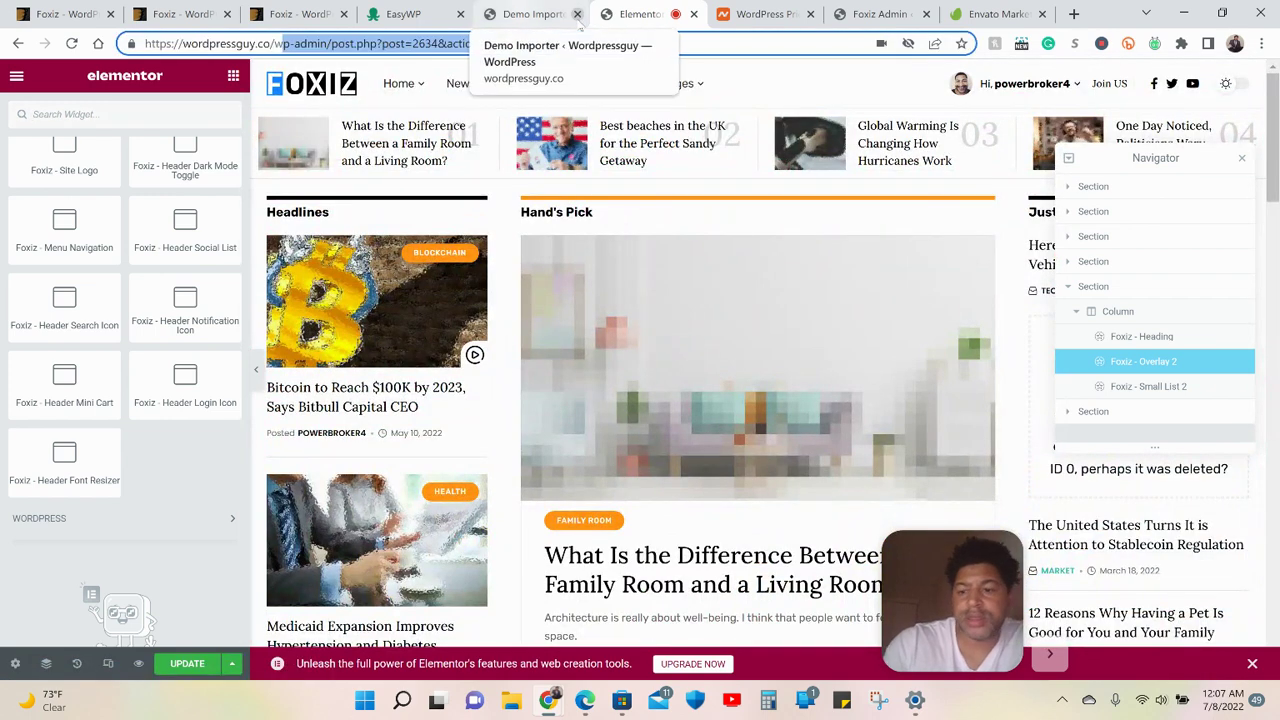
key(BackSpace)
key(Return)
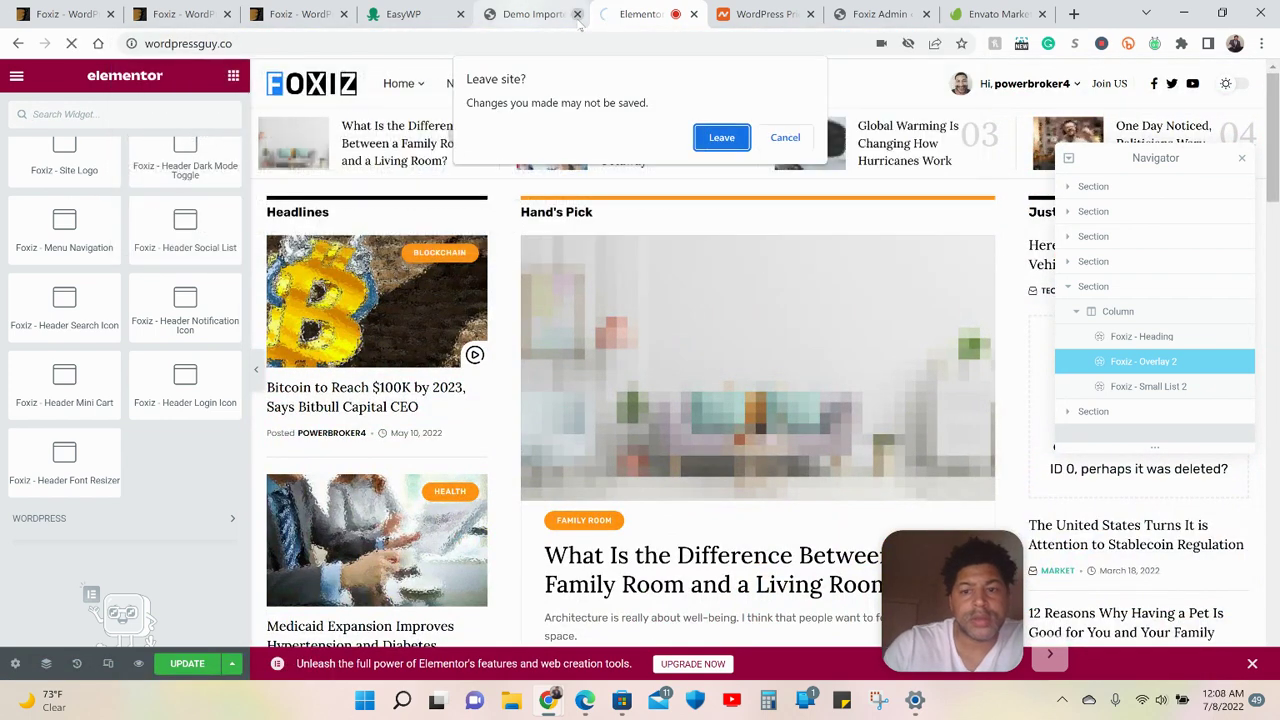
click(700, 136)
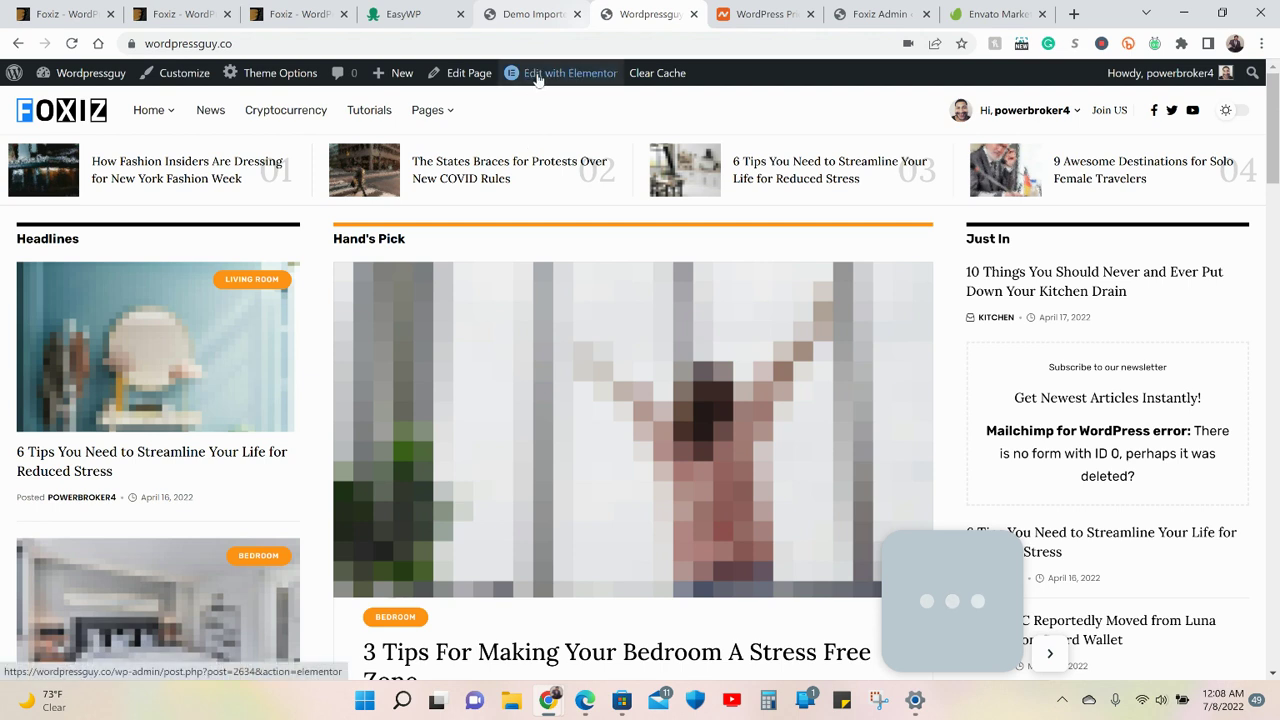
click(539, 104)
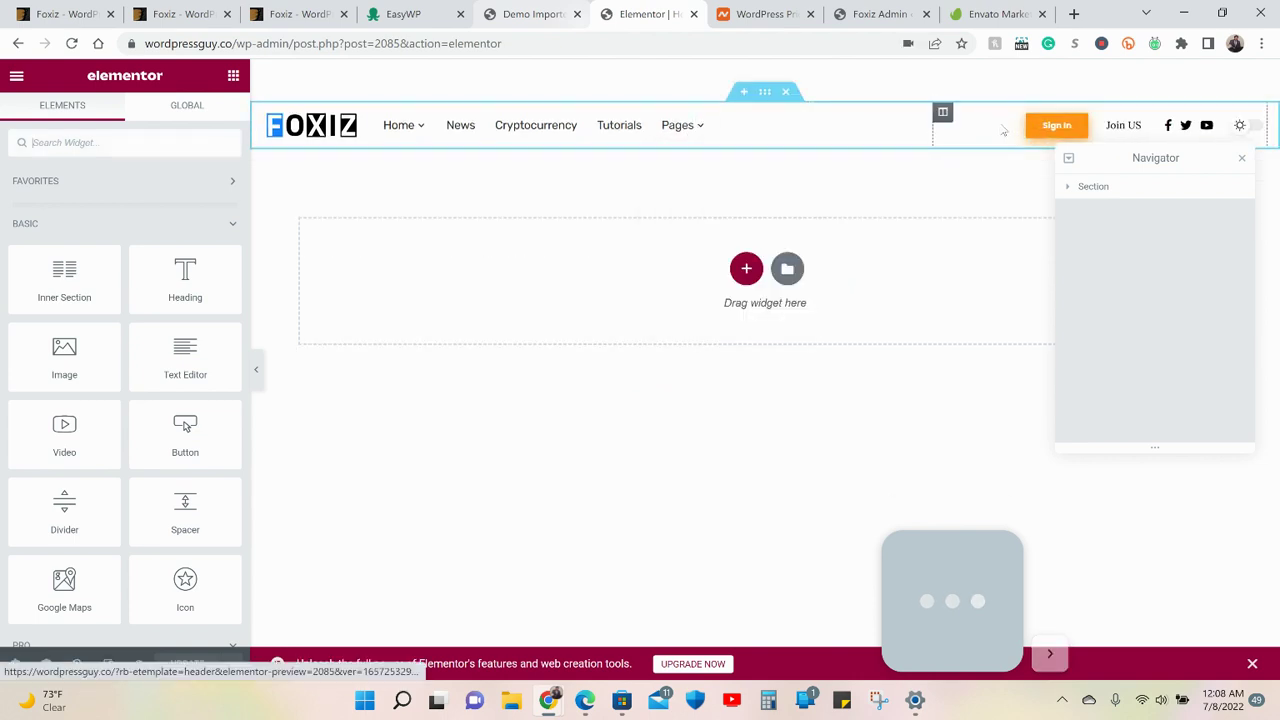
Set the Sign In Layout of the header's login widget to Icon
click(1052, 130)
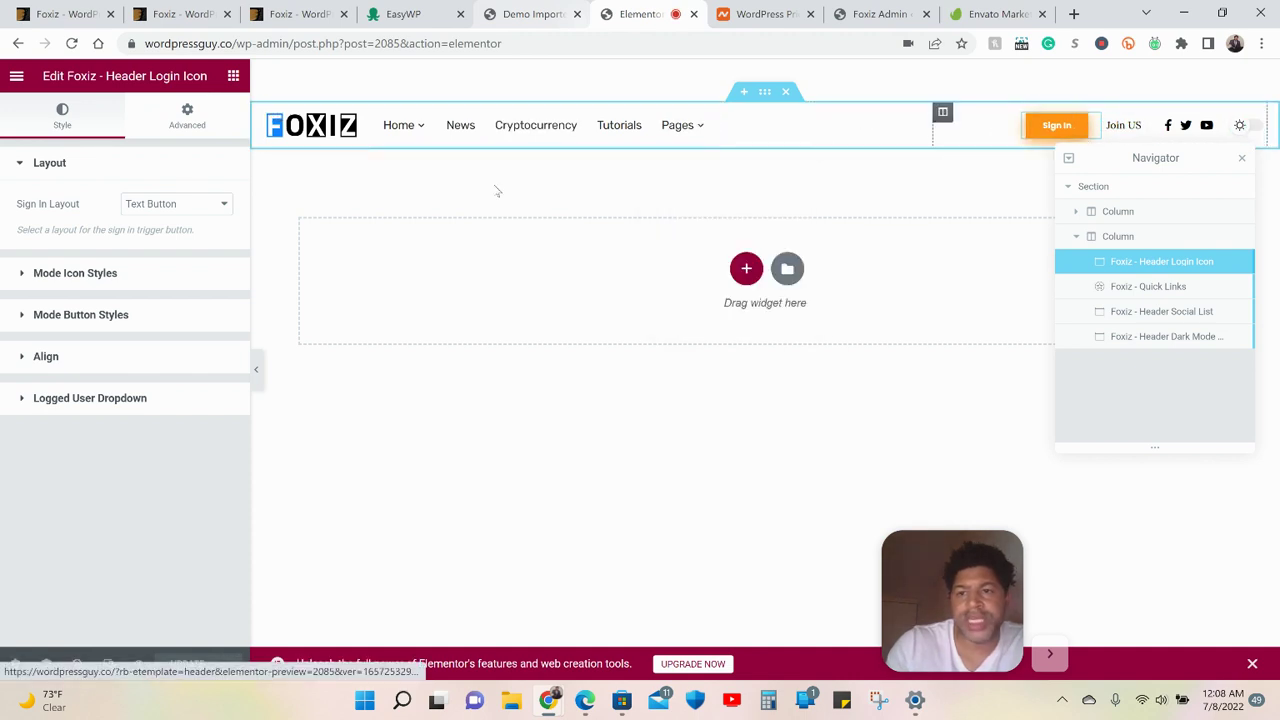
click(194, 205)
click(185, 229)
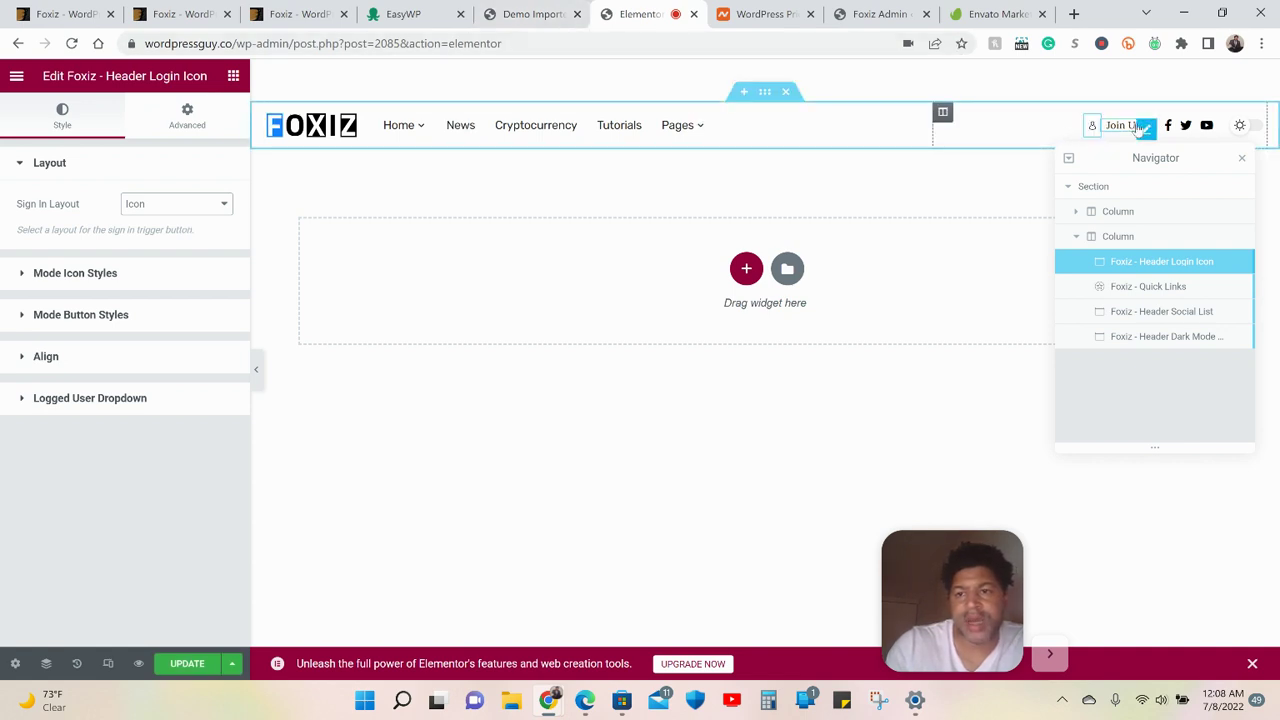
Look over the login widget's Mode Icon Styles and Mode Button Styles settings
click(155, 272)
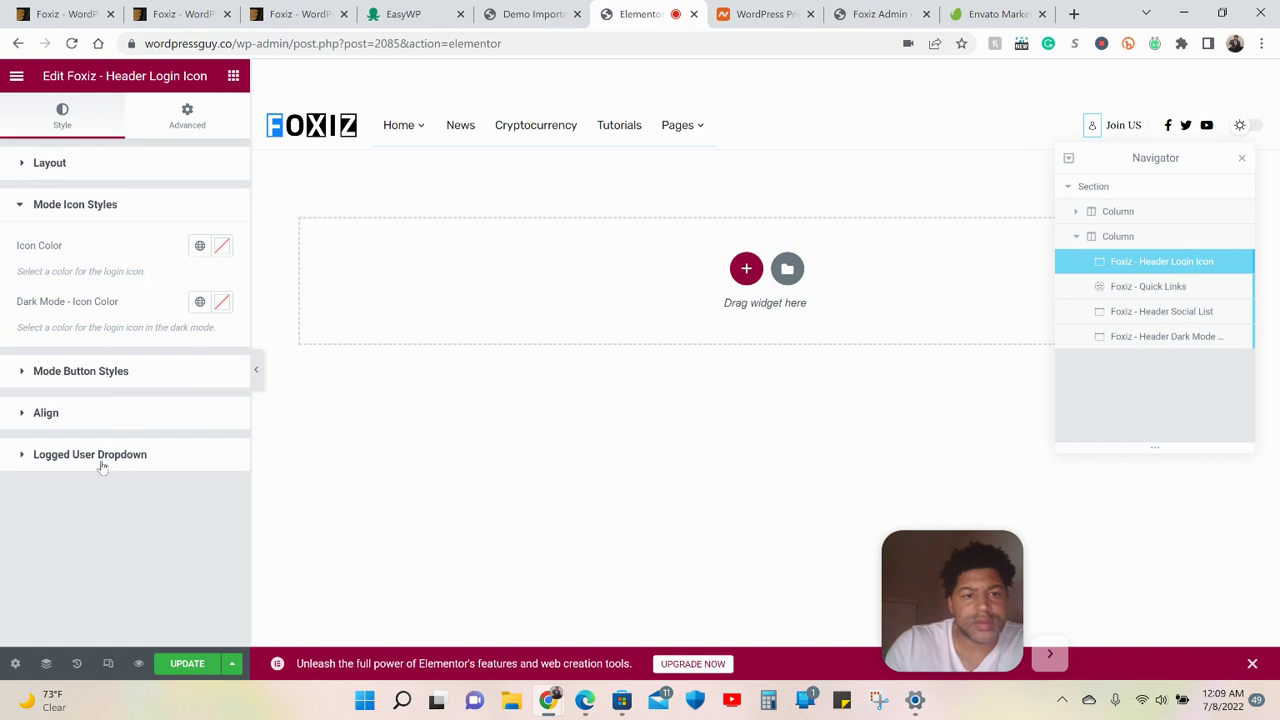
click(180, 378)
scroll(155, 457, down, 3)
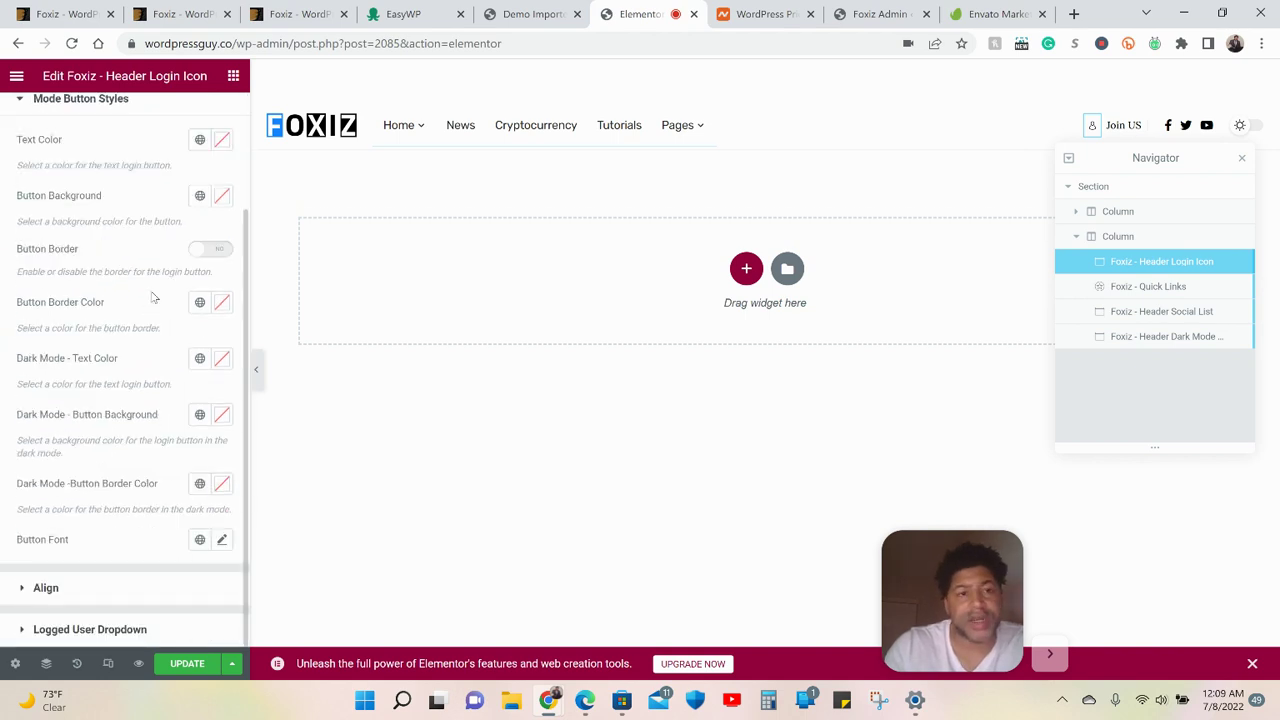
scroll(166, 183, up, 3)
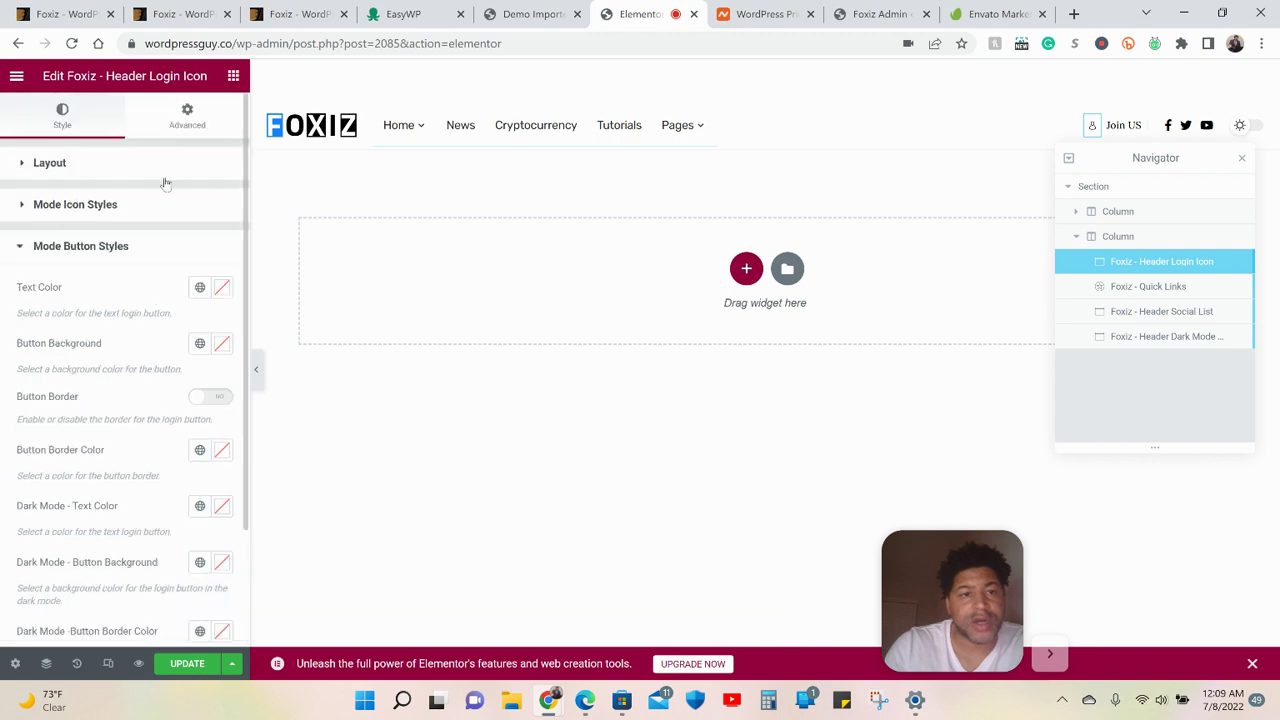
Return to the widget list and collapse the Basic and Pro groups
click(231, 76)
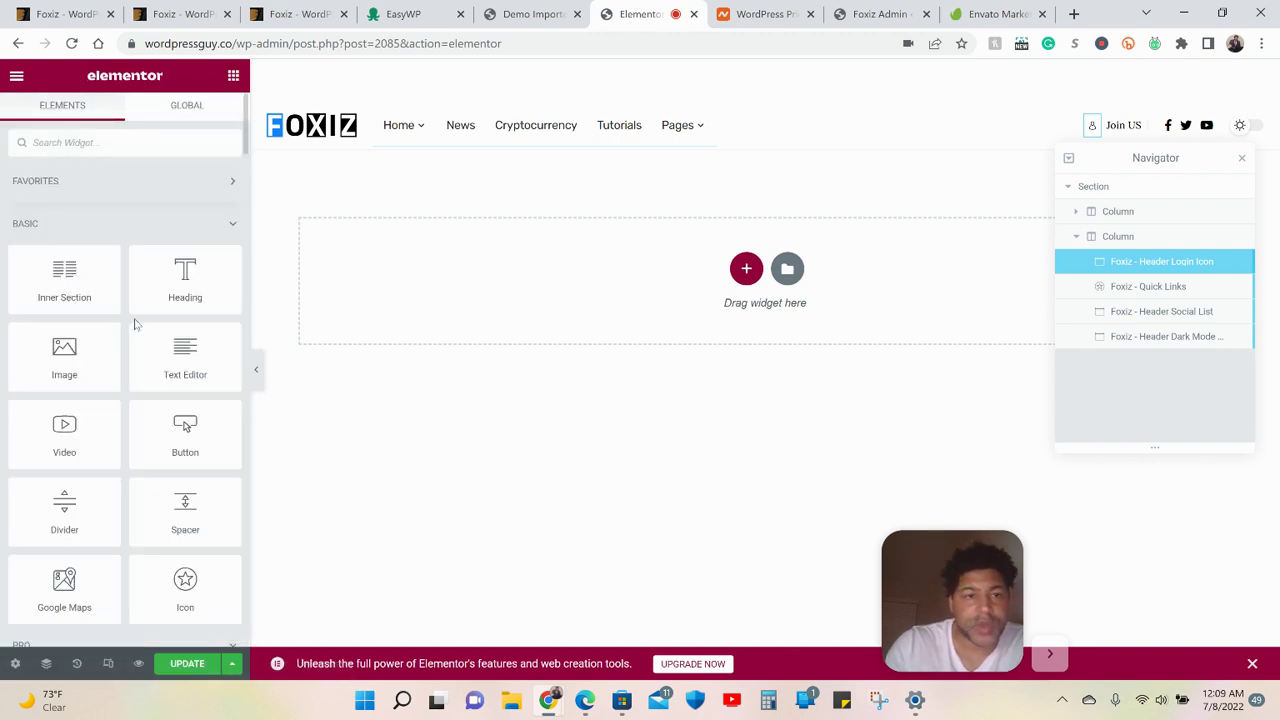
scroll(134, 318, down, 1)
scroll(134, 318, up, 1)
click(232, 224)
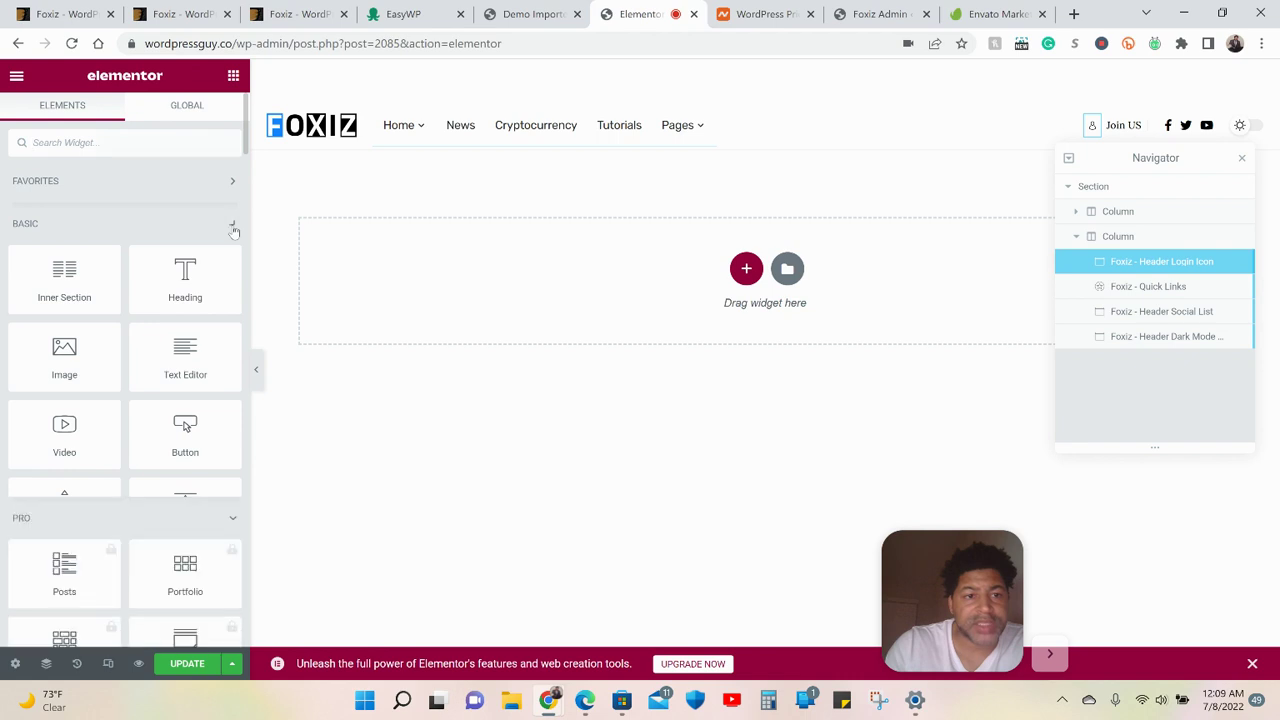
click(232, 270)
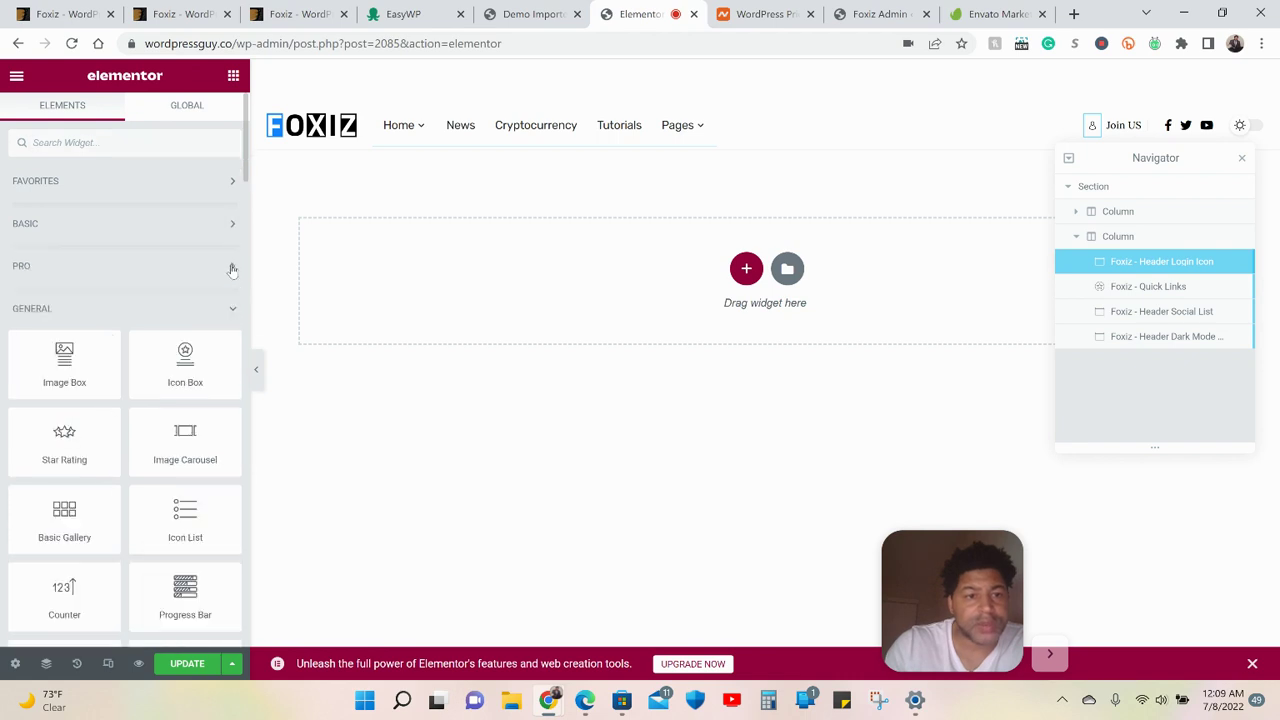
Add a Foxiz - Header Search Icon widget to the header's second column, between the login icon and Quick Links
click(232, 308)
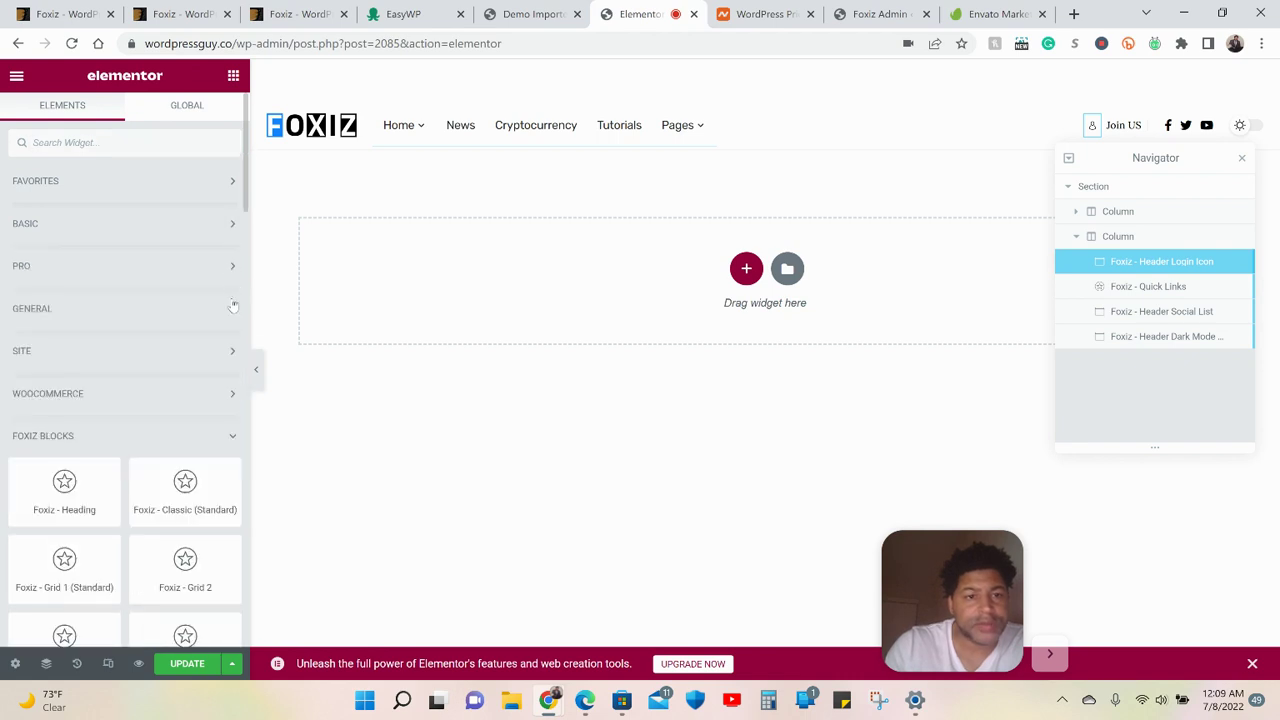
scroll(220, 310, down, 5)
scroll(209, 249, up, 3)
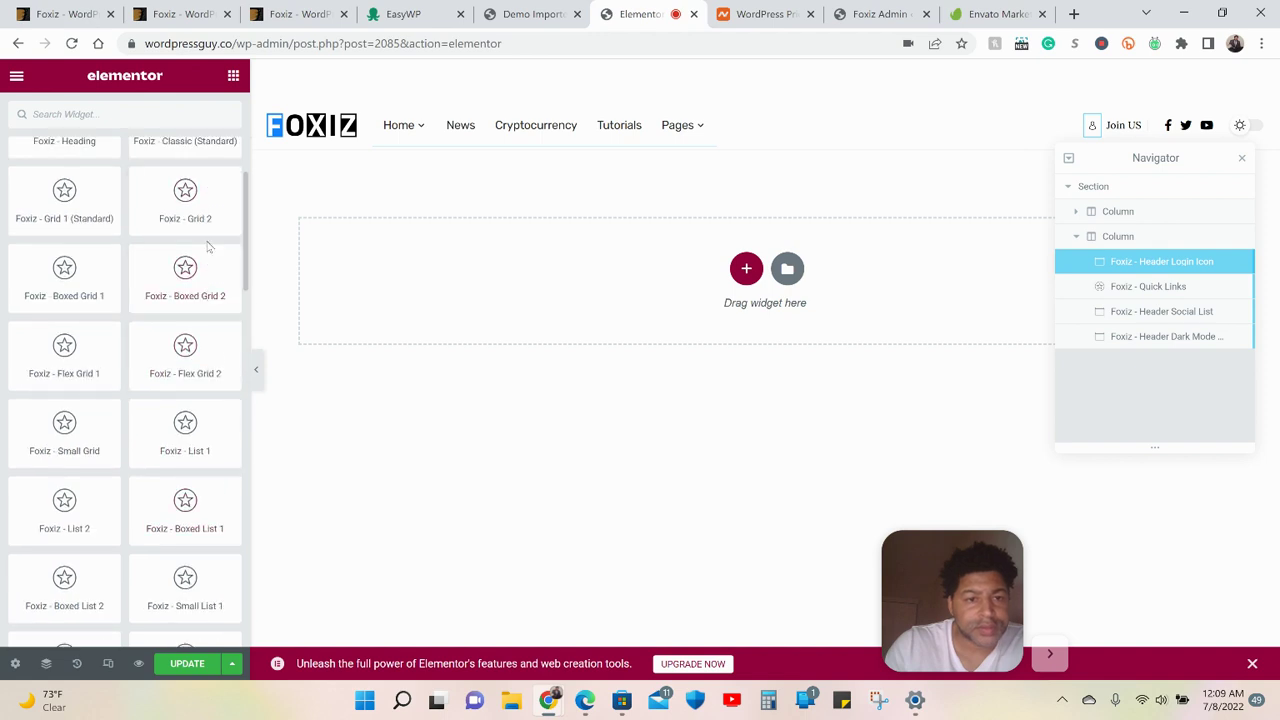
scroll(228, 190, up, 4)
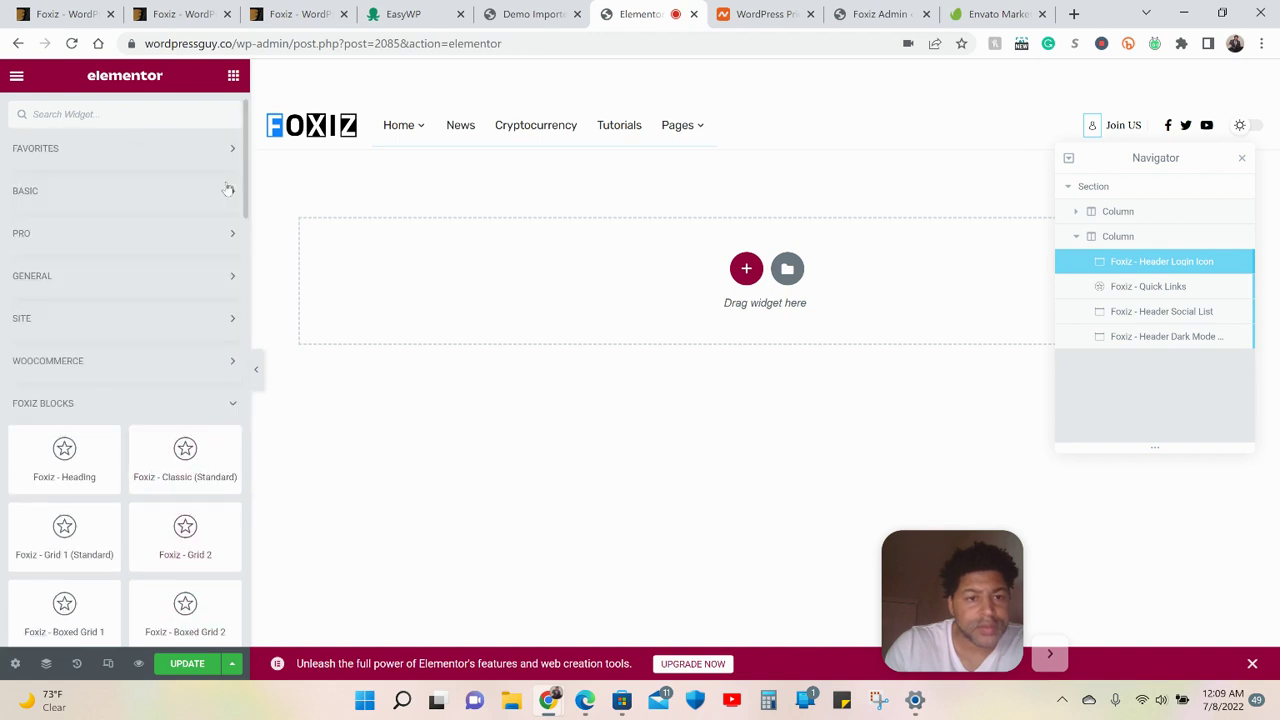
click(232, 419)
scroll(150, 420, down, 4)
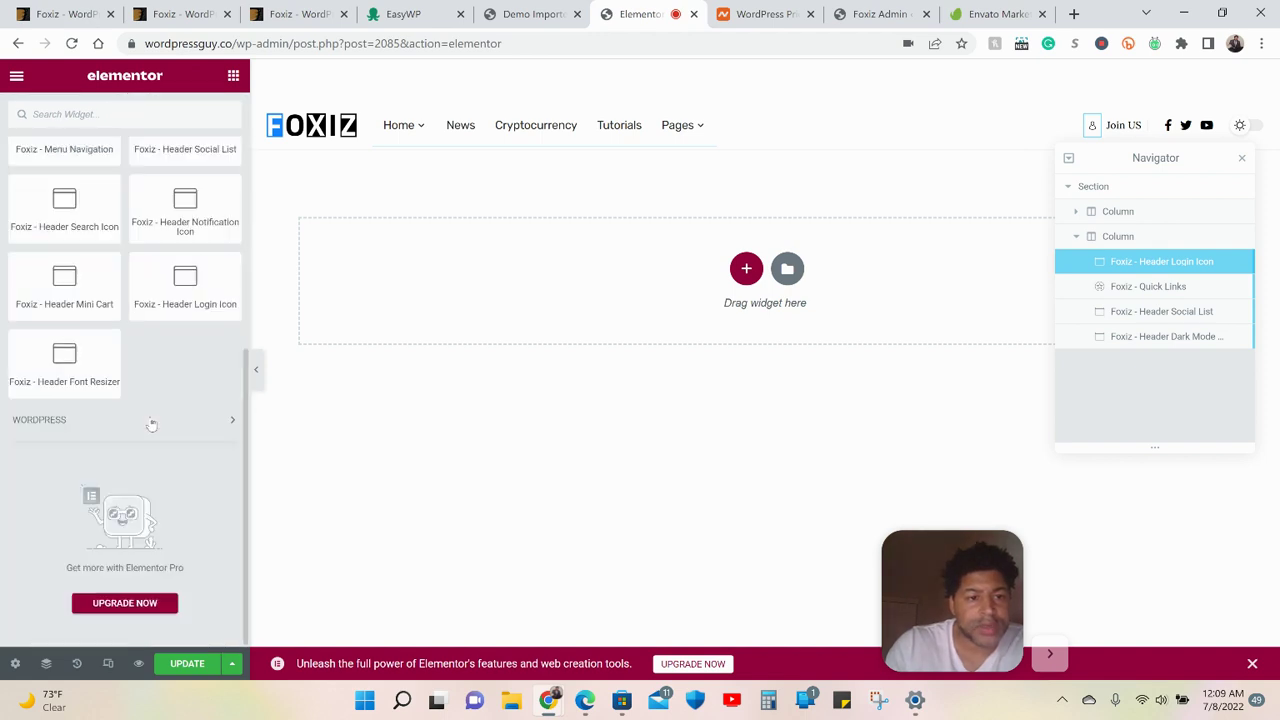
scroll(118, 312, up, 2)
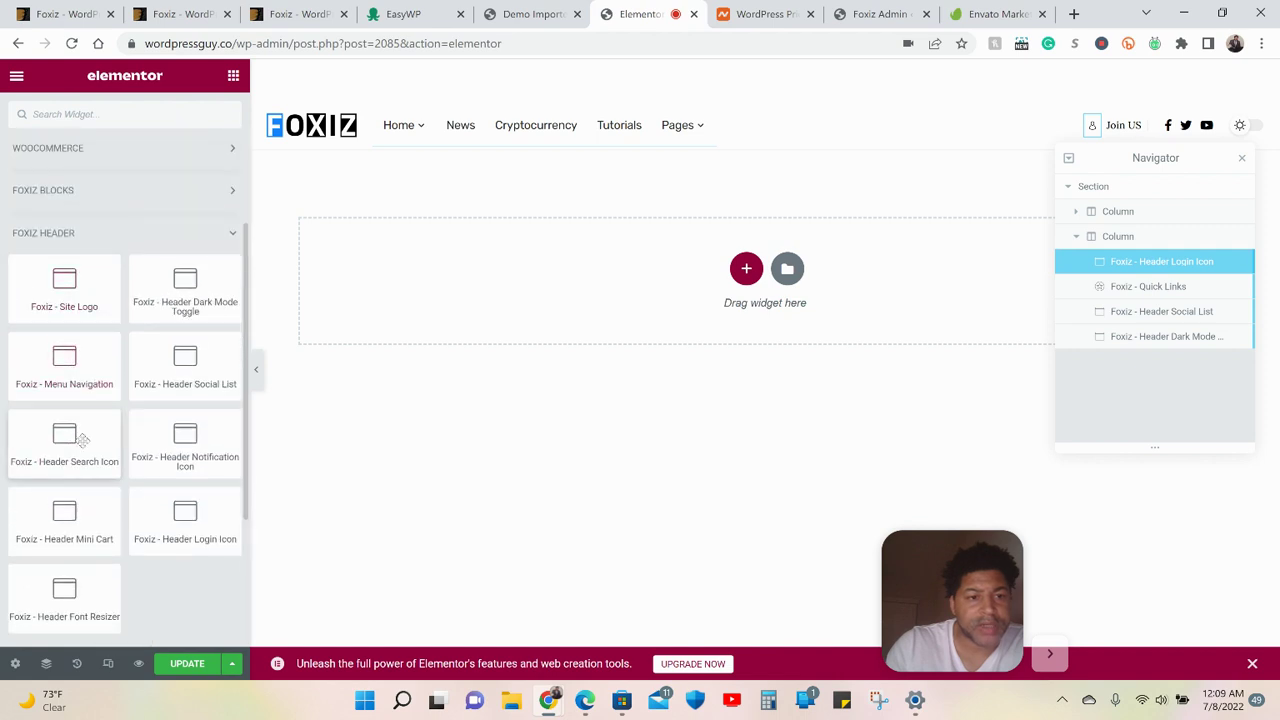
drag(80, 440, 1120, 332)
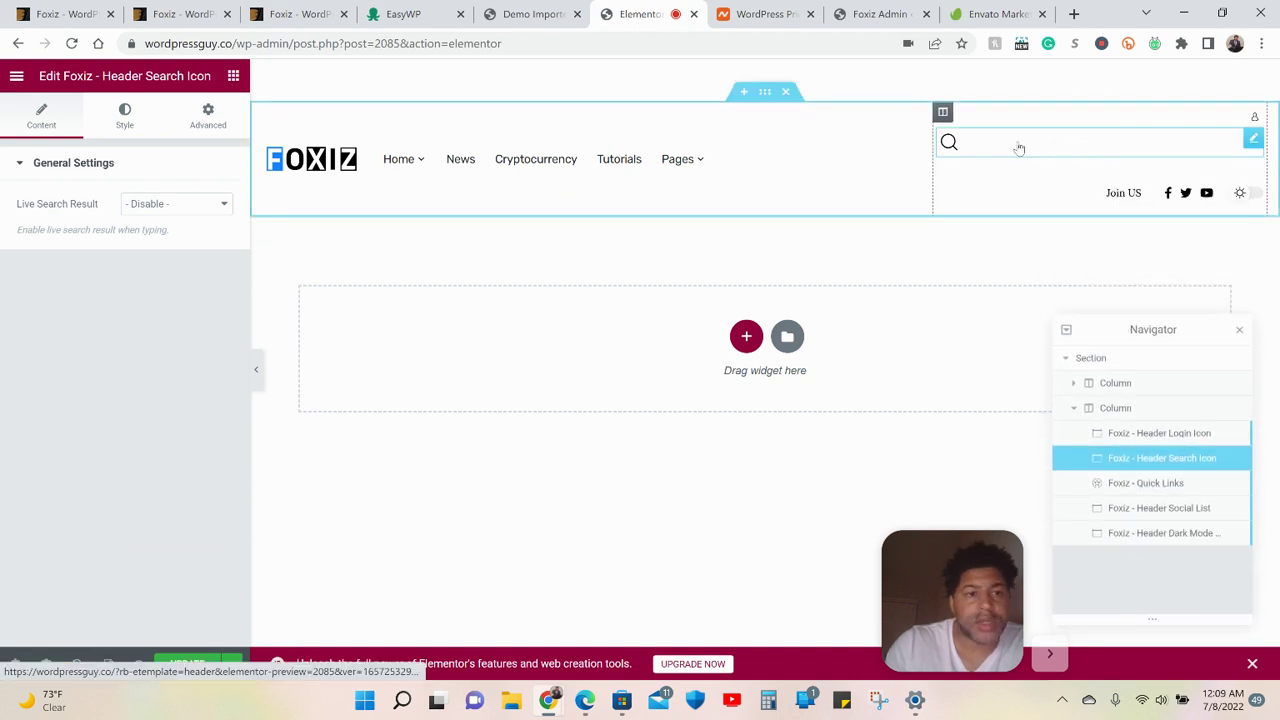
Enable Live Search Result for the search icon and move its widget to the first column between the site logo and menu navigation
click(189, 204)
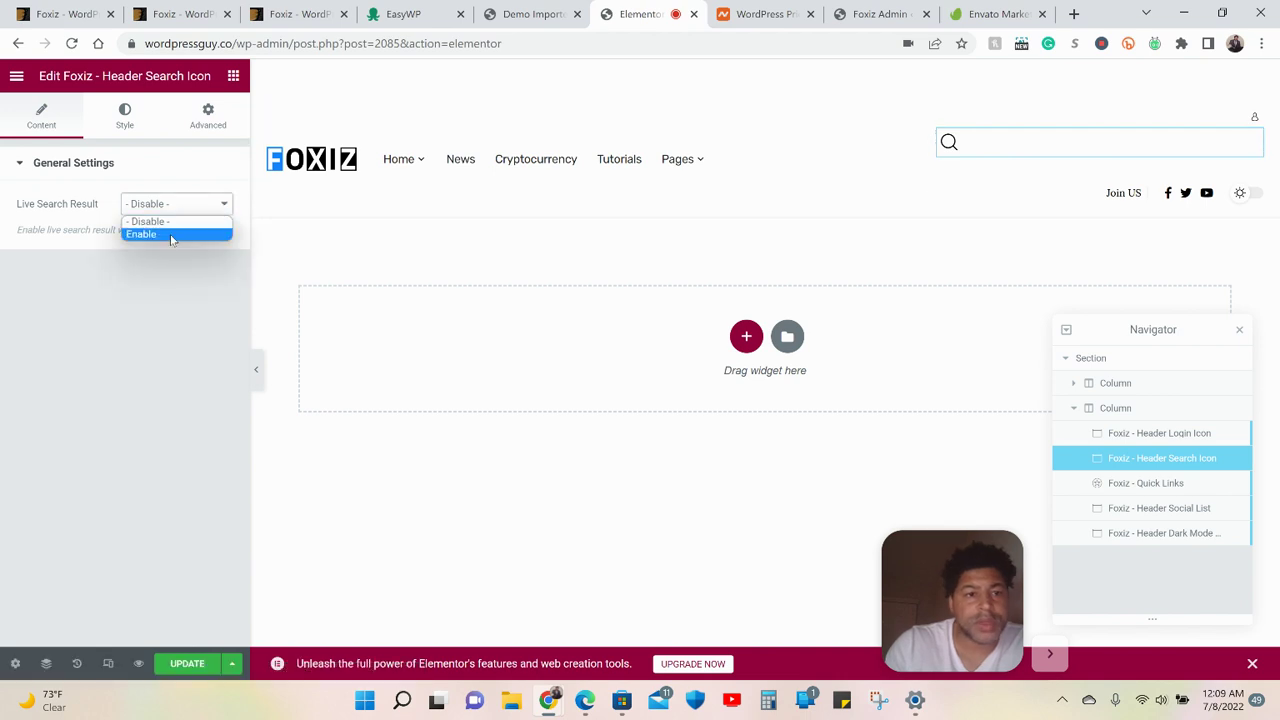
click(170, 235)
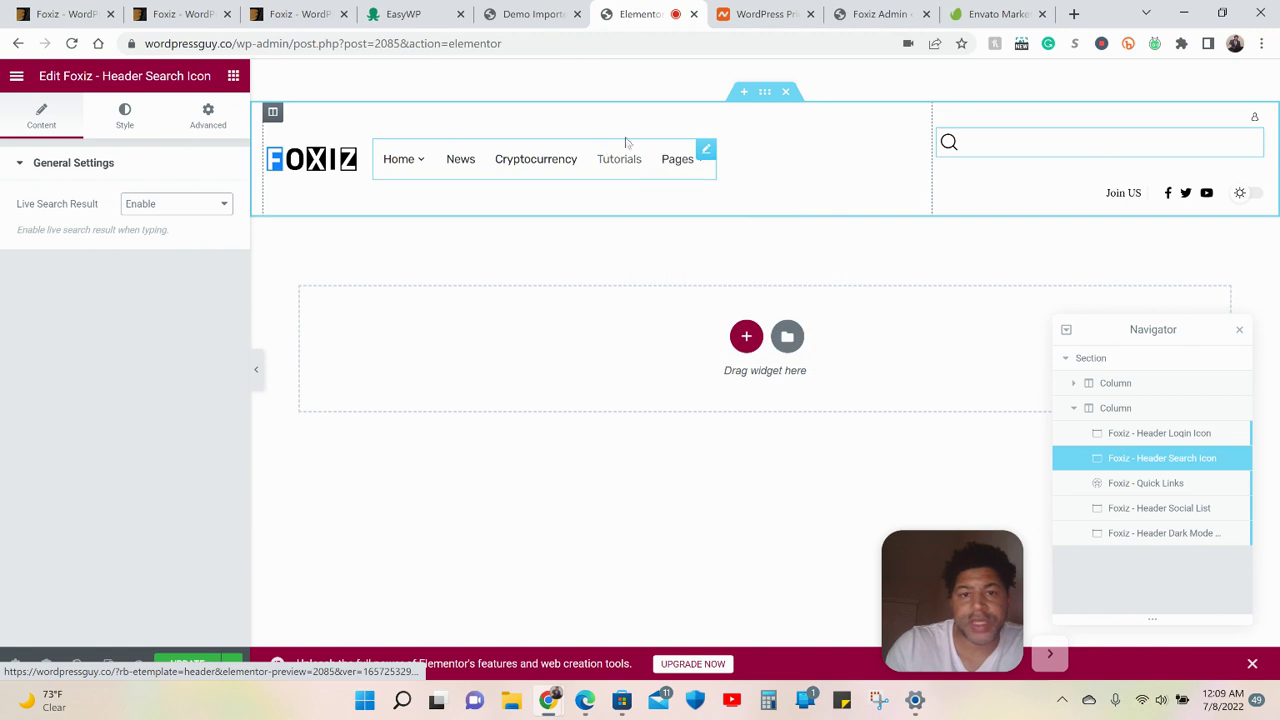
drag(647, 138, 549, 138)
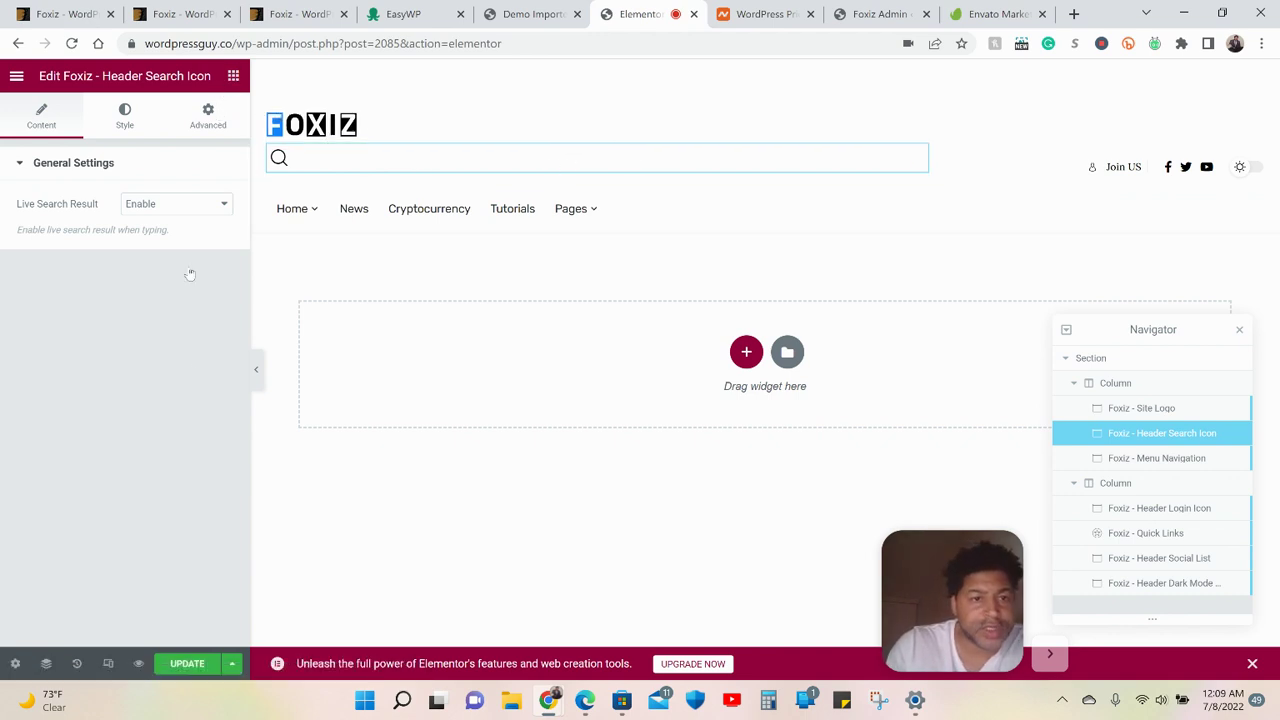
Add a Foxiz - Header Notification Icon widget to the header's second column, between Quick Links and the social list
scroll(187, 370, down, 4)
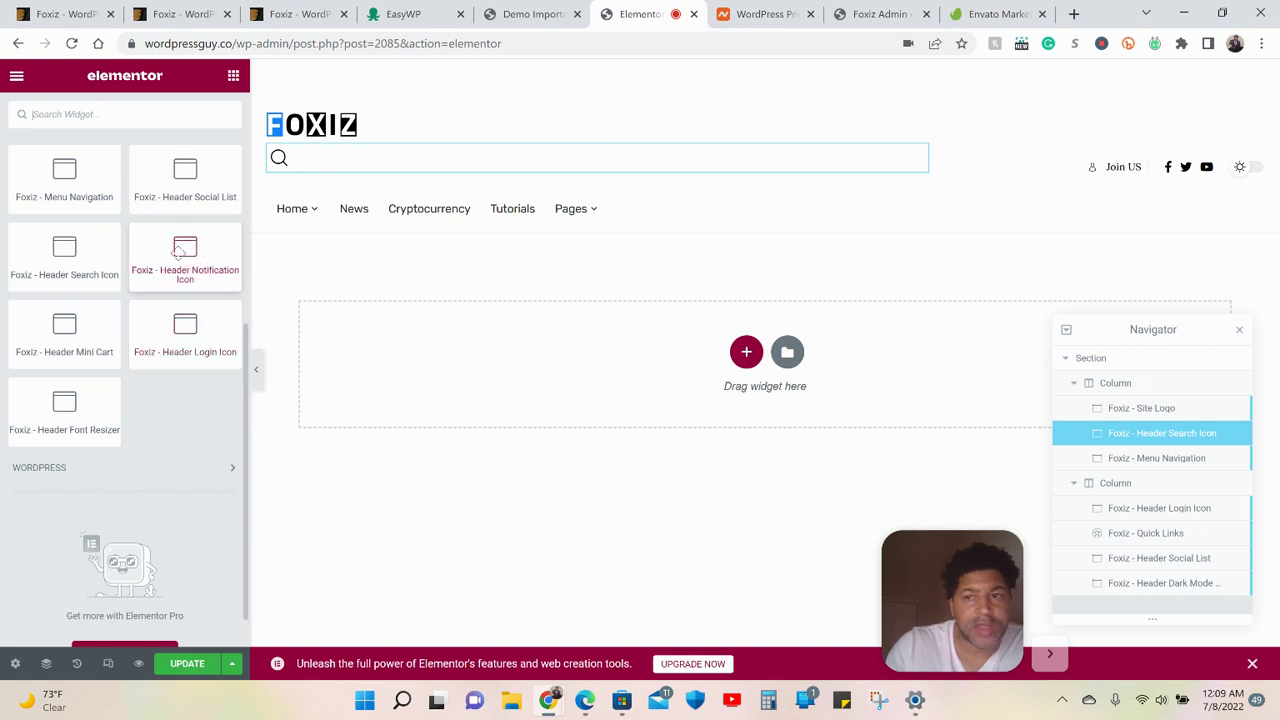
drag(190, 250, 1138, 172)
drag(1059, 200, 1061, 204)
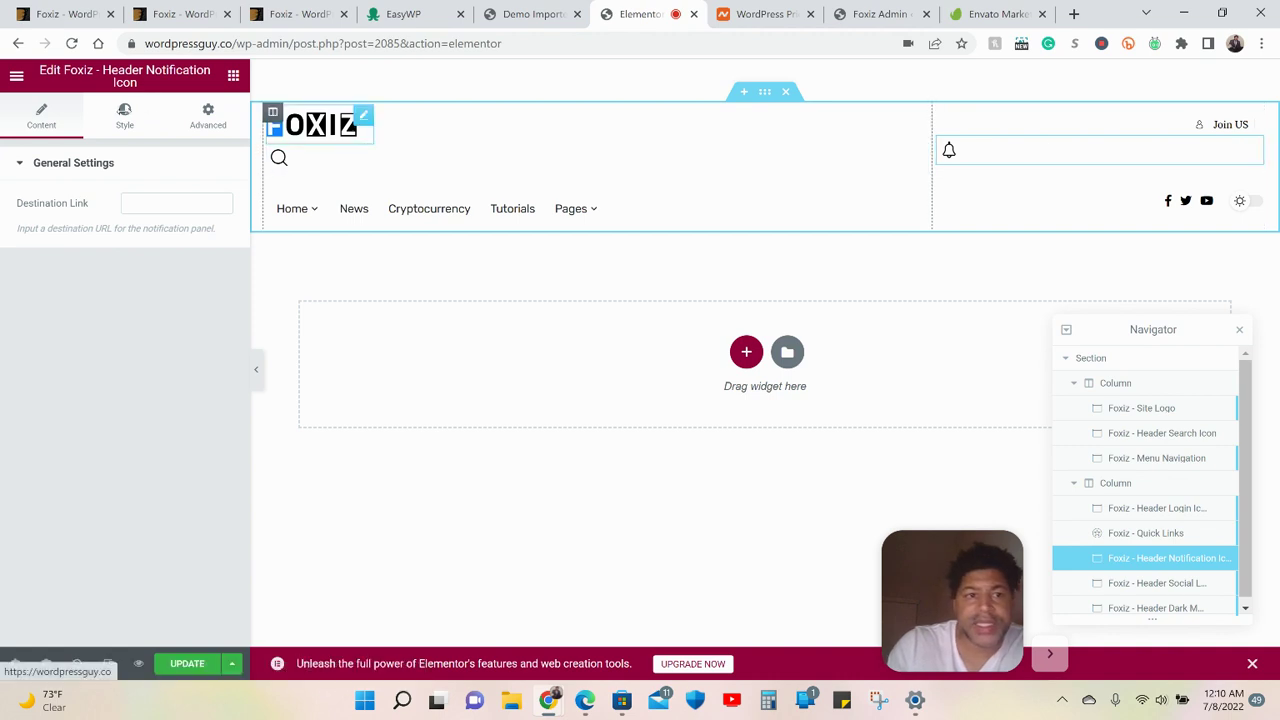
Try the notification icon's Center and Right alignments, set it to Left, and move the widget above Quick Links
click(124, 116)
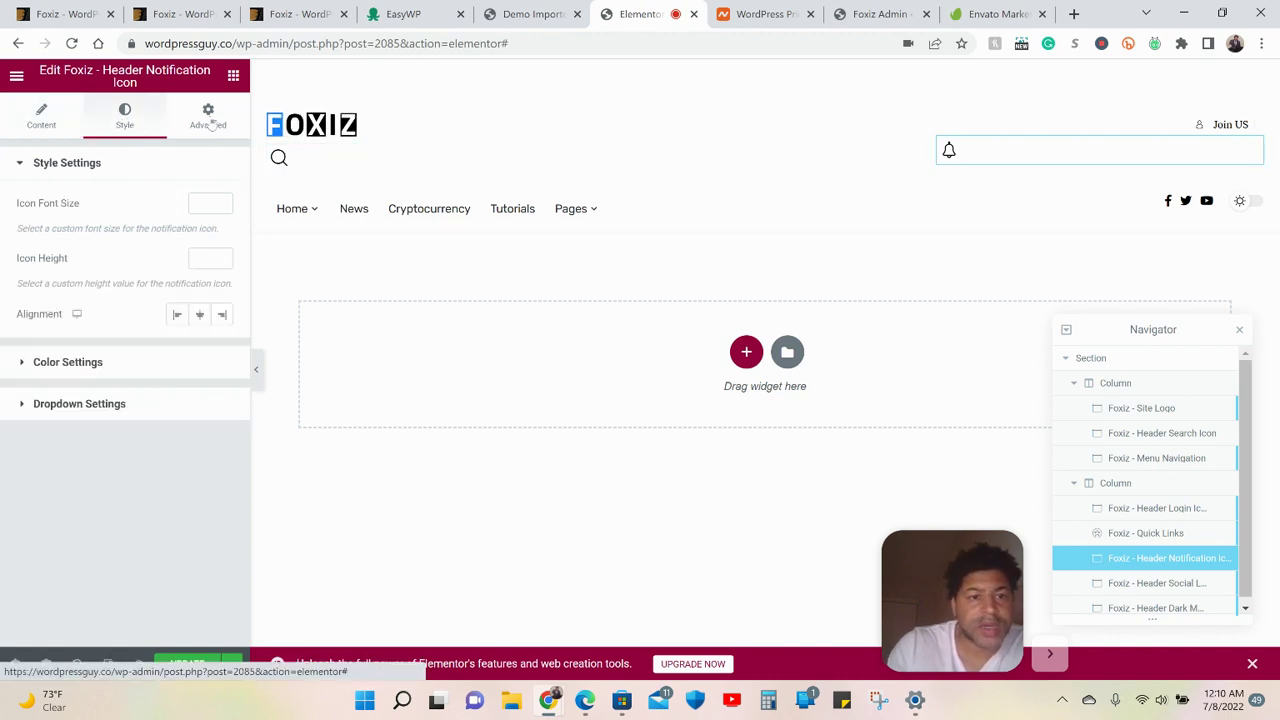
click(199, 316)
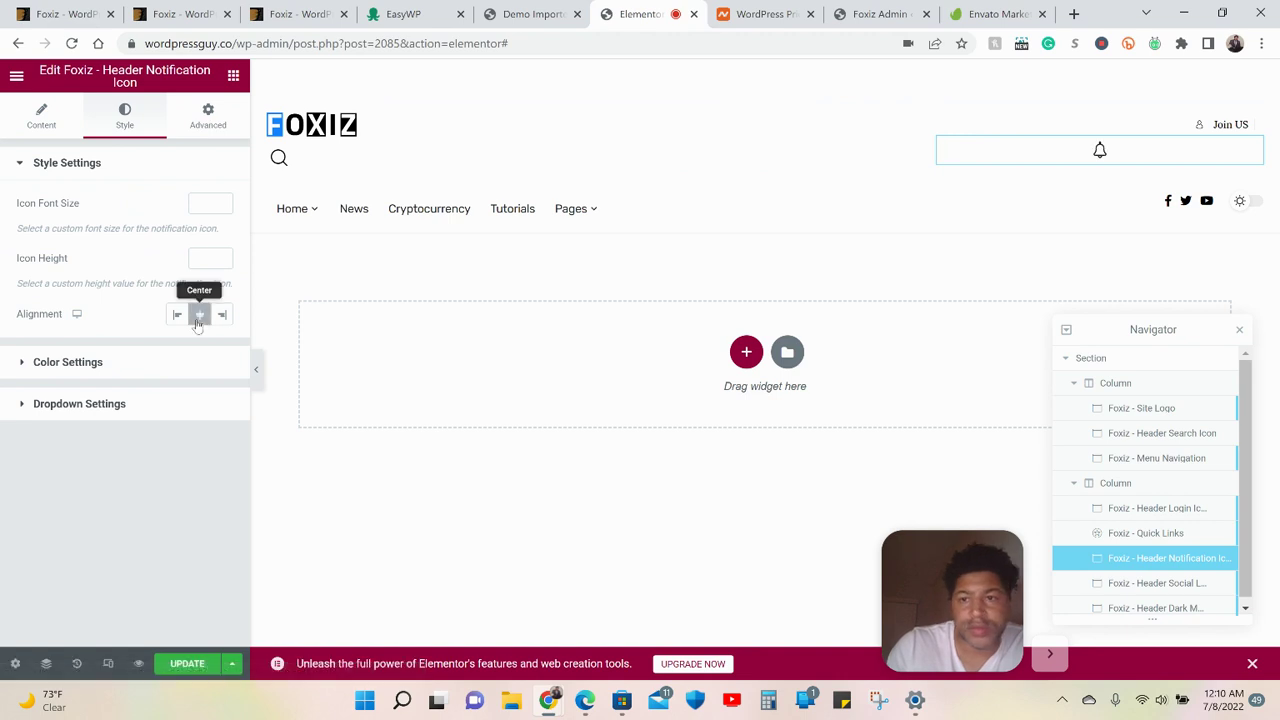
click(224, 316)
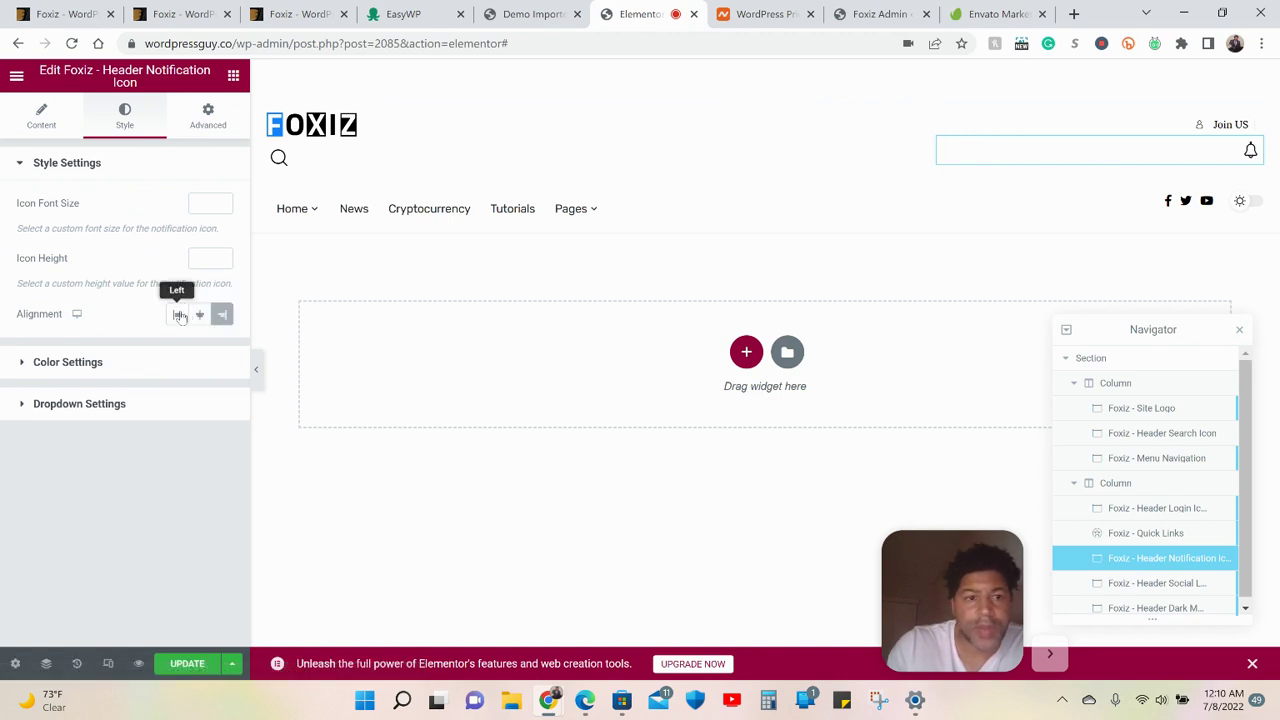
click(177, 316)
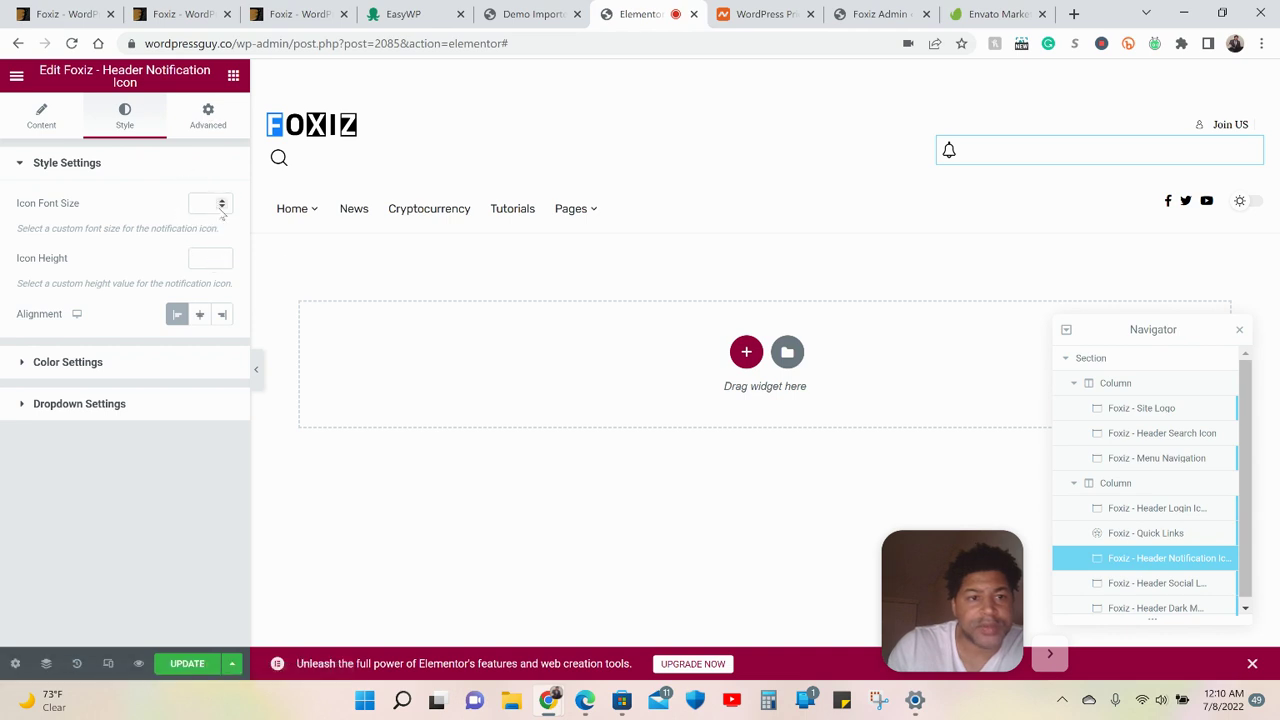
drag(951, 152, 1161, 140)
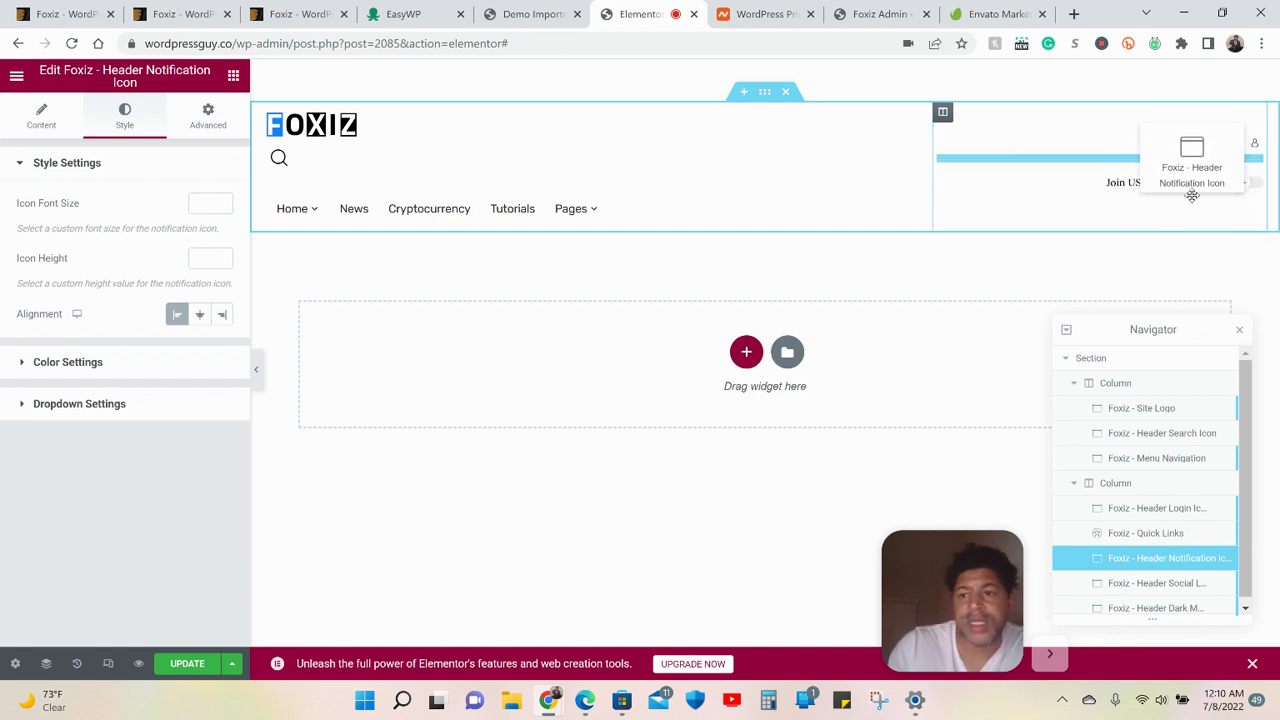
Add another Foxiz - Header Social List widget to the second column, between the login icon and the notification icon
drag(233, 77, 235, 85)
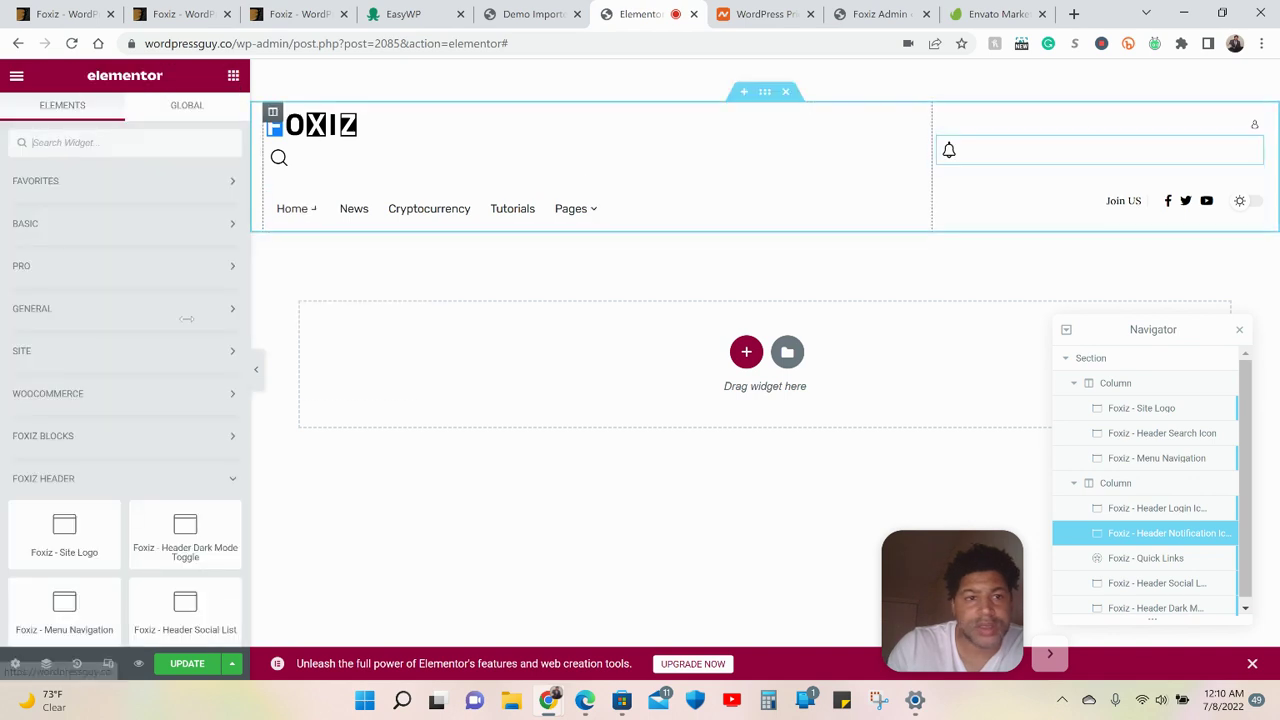
scroll(175, 448, down, 3)
scroll(180, 420, up, 2)
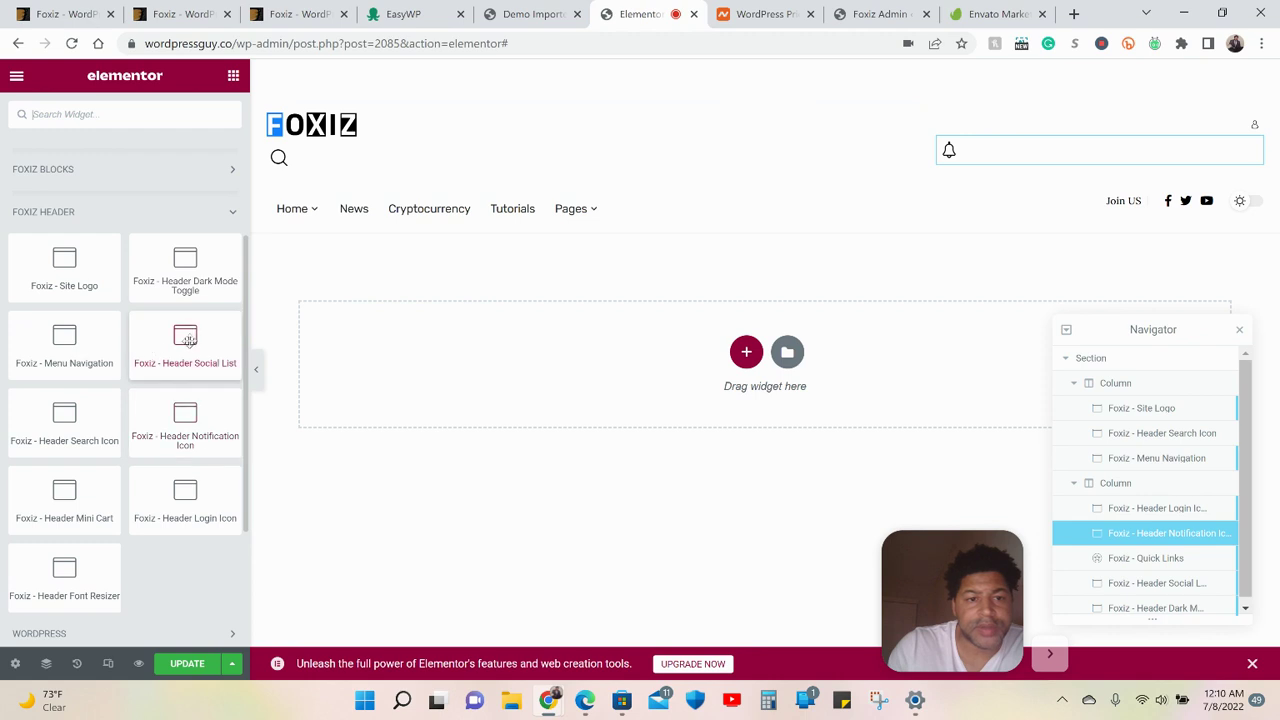
drag(176, 340, 1019, 150)
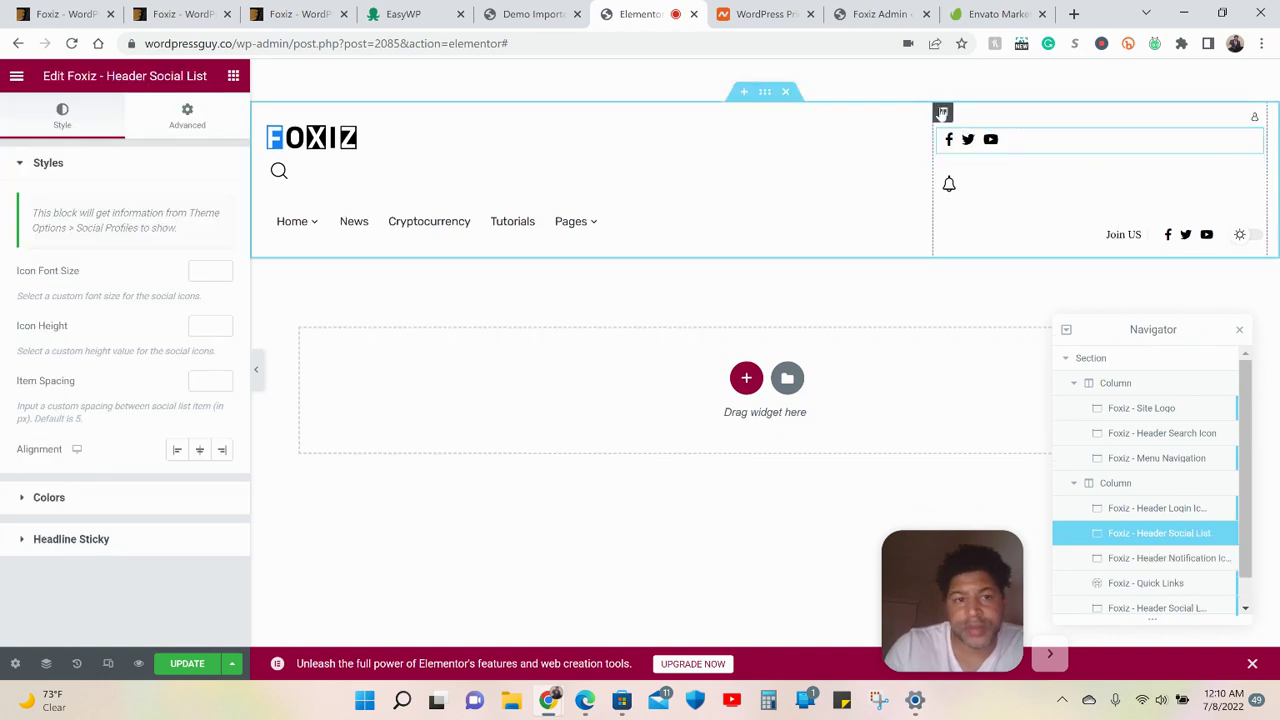
Set both the Vertical Align and Horizontal Align of the header's second column to Space Between
click(942, 112)
click(200, 237)
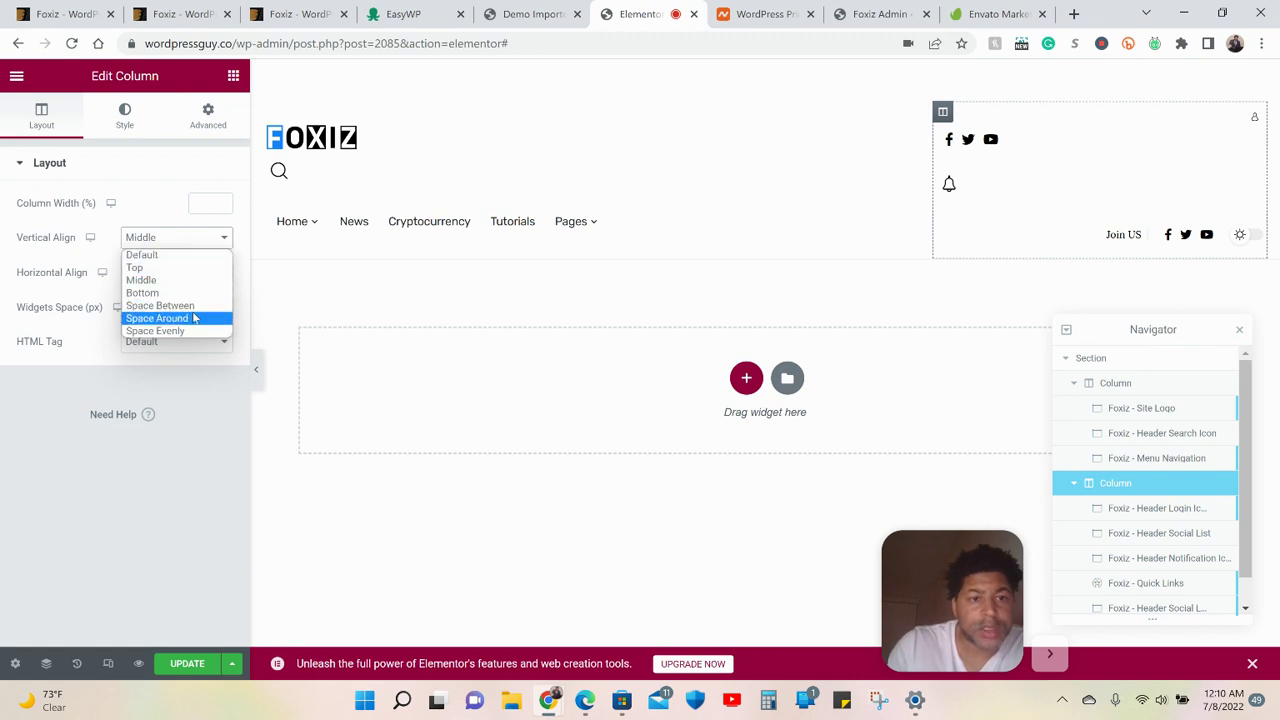
click(192, 305)
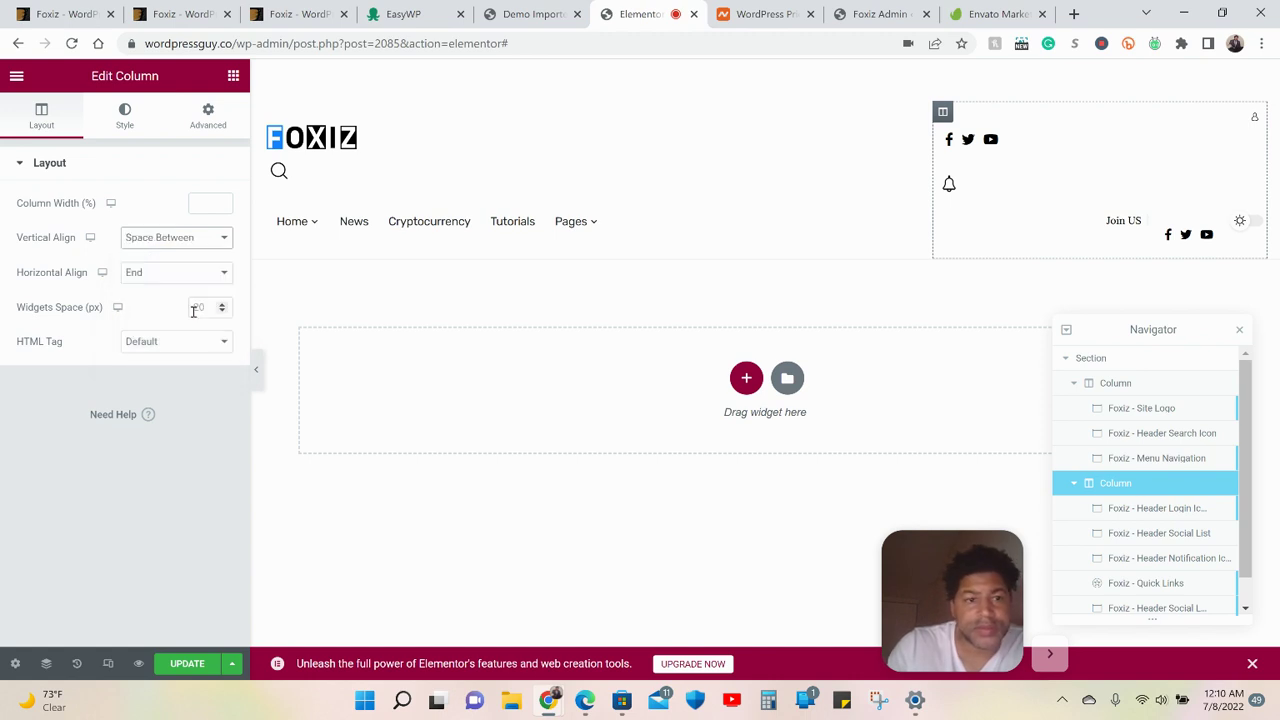
click(170, 280)
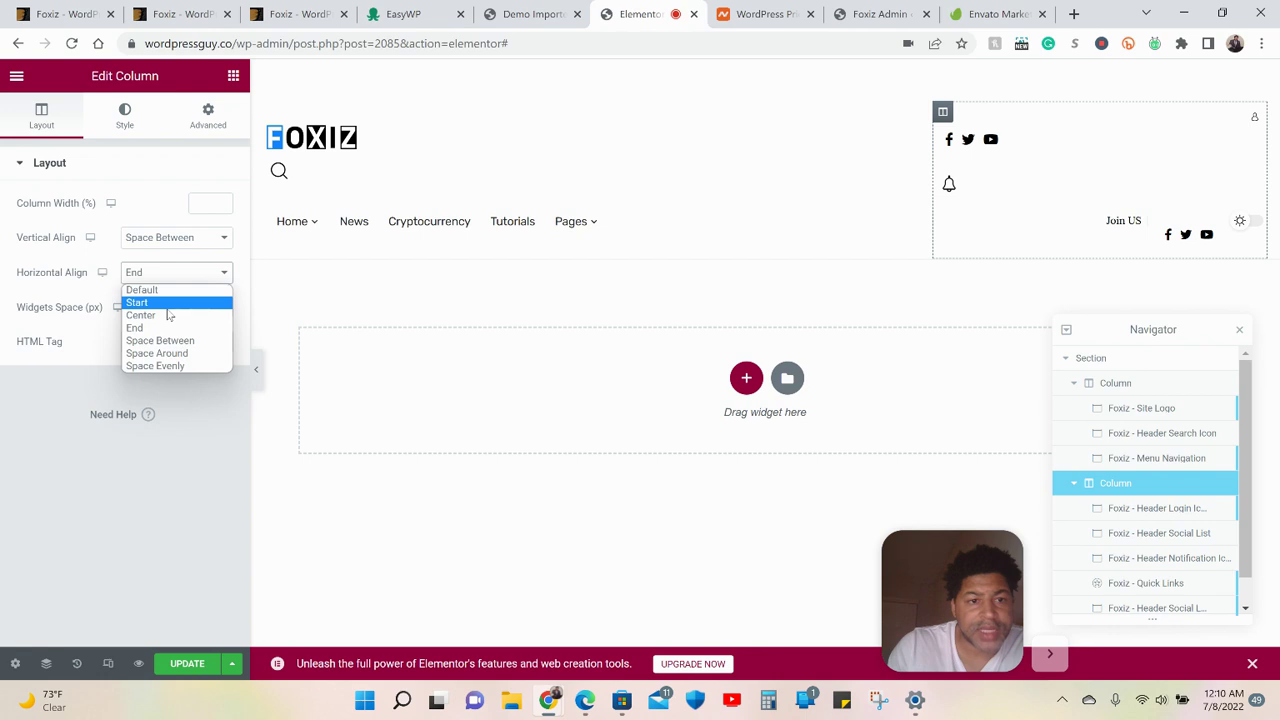
click(170, 340)
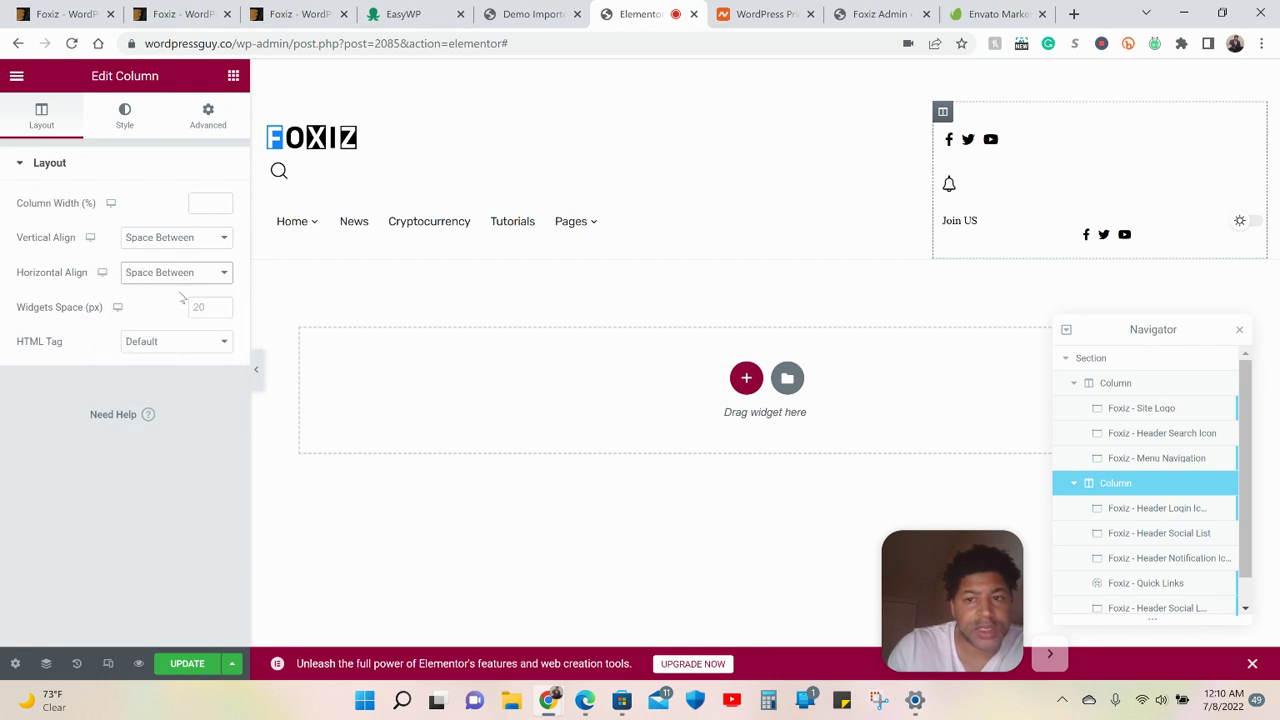
Set the second column's Vertical Align to Default and check its HTML Tag, Horizontal Align and Advanced options
click(165, 343)
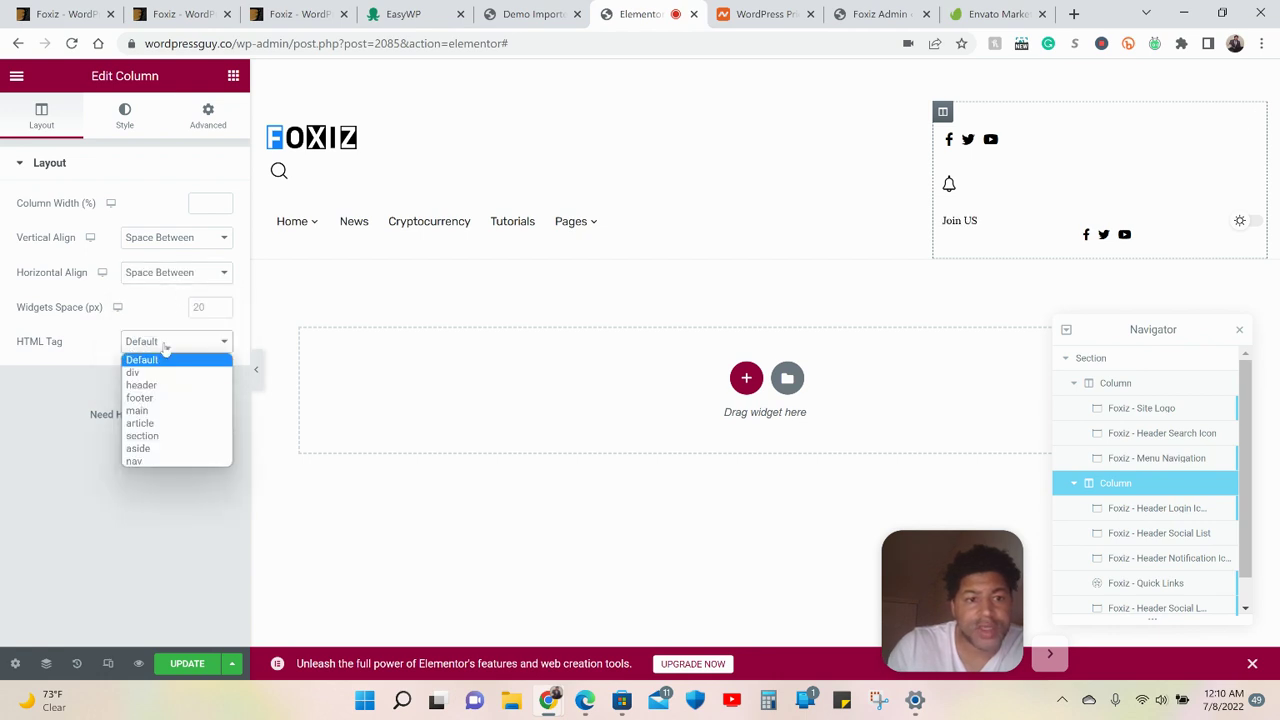
click(165, 345)
click(180, 240)
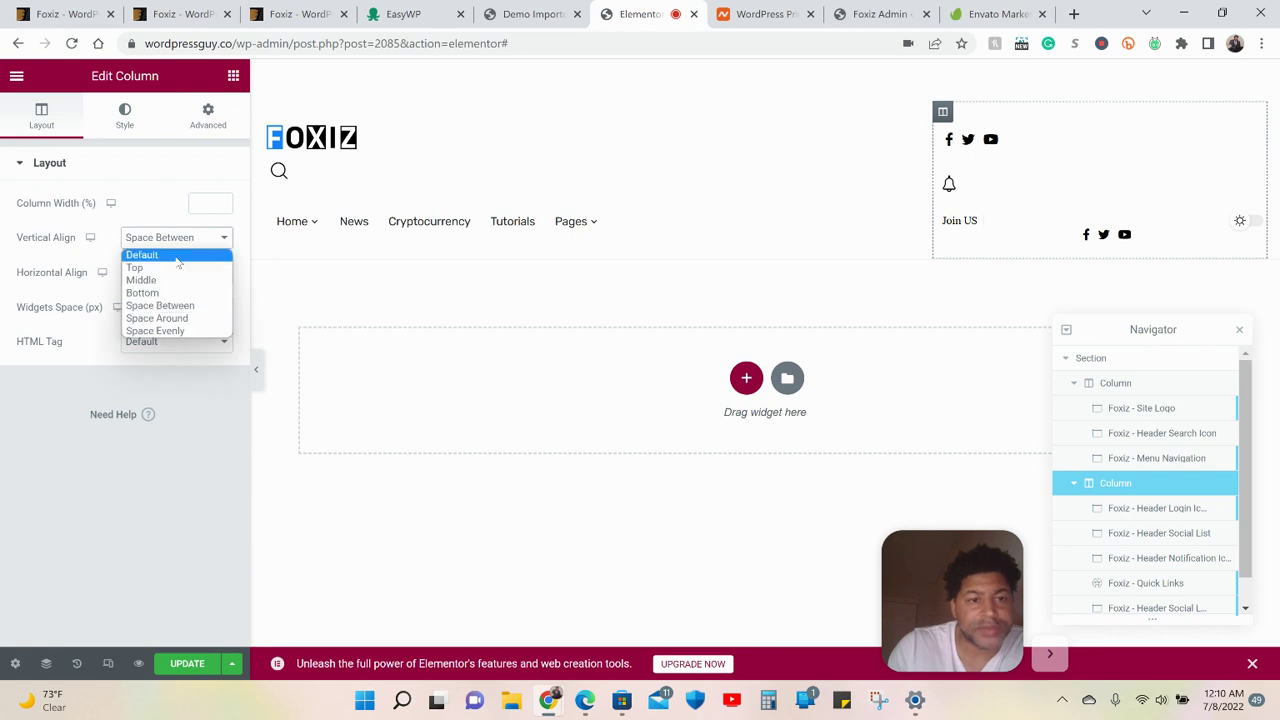
click(178, 258)
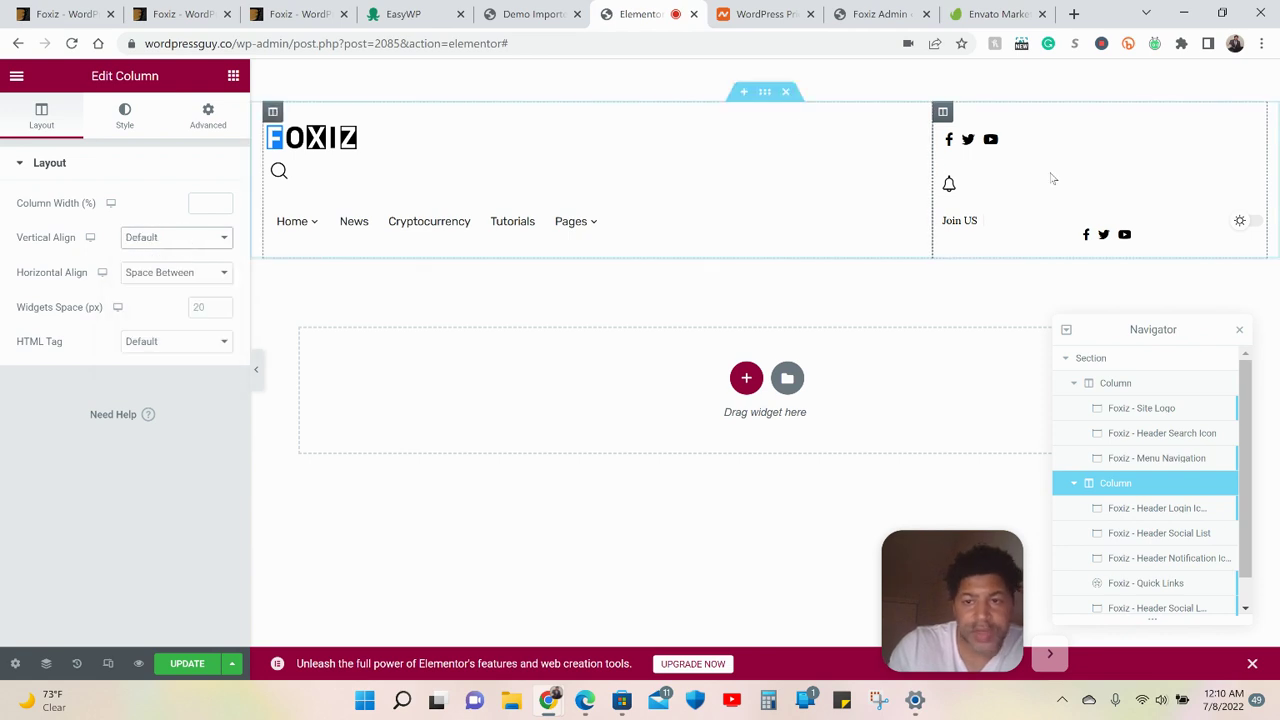
click(157, 274)
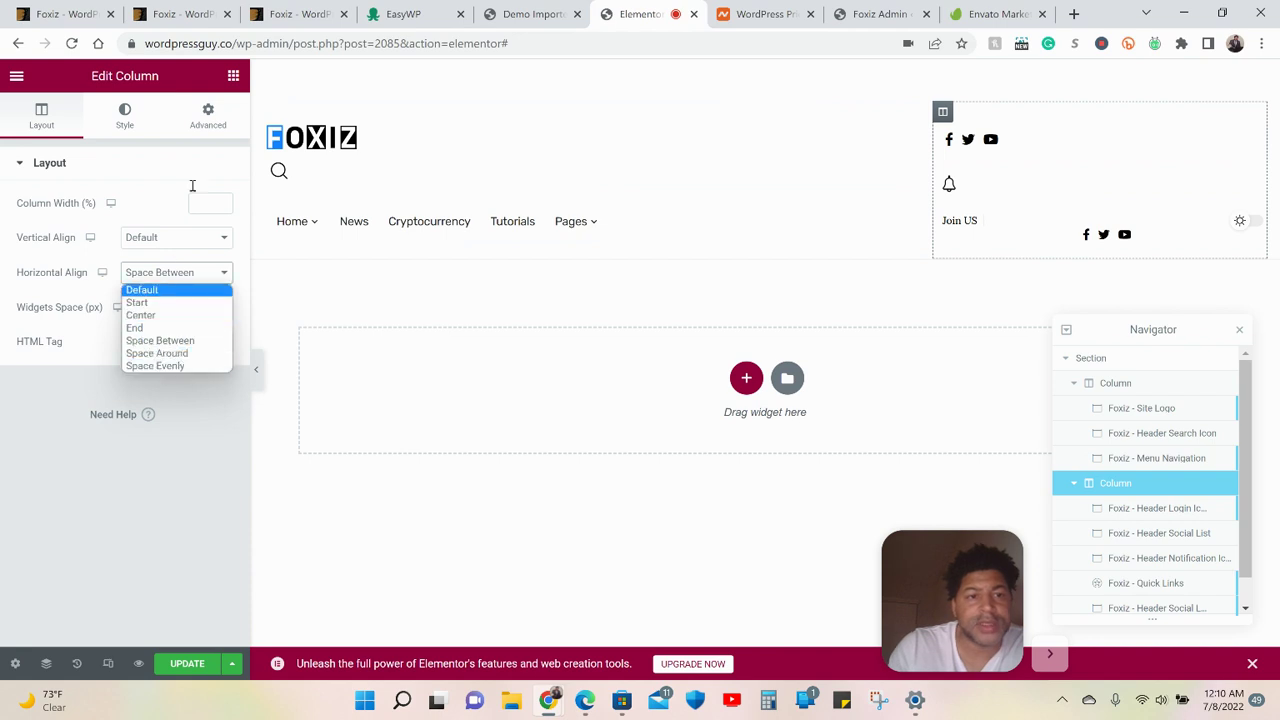
click(495, 195)
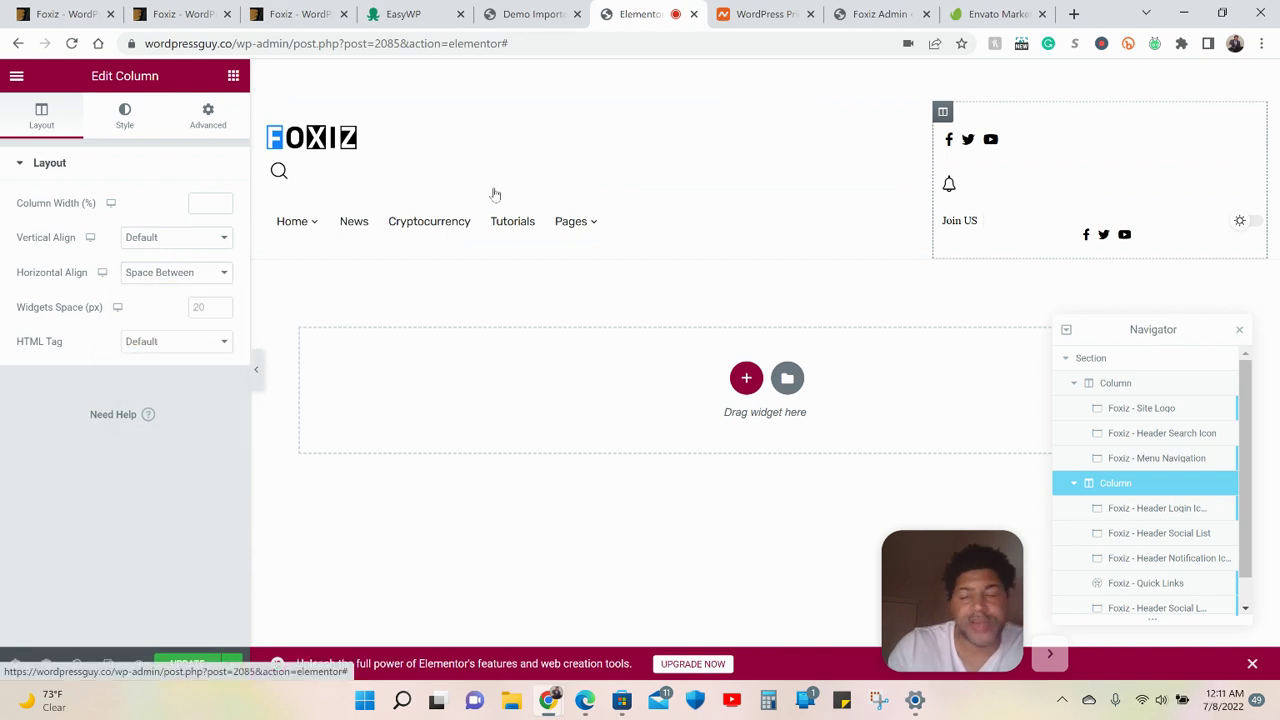
click(1096, 140)
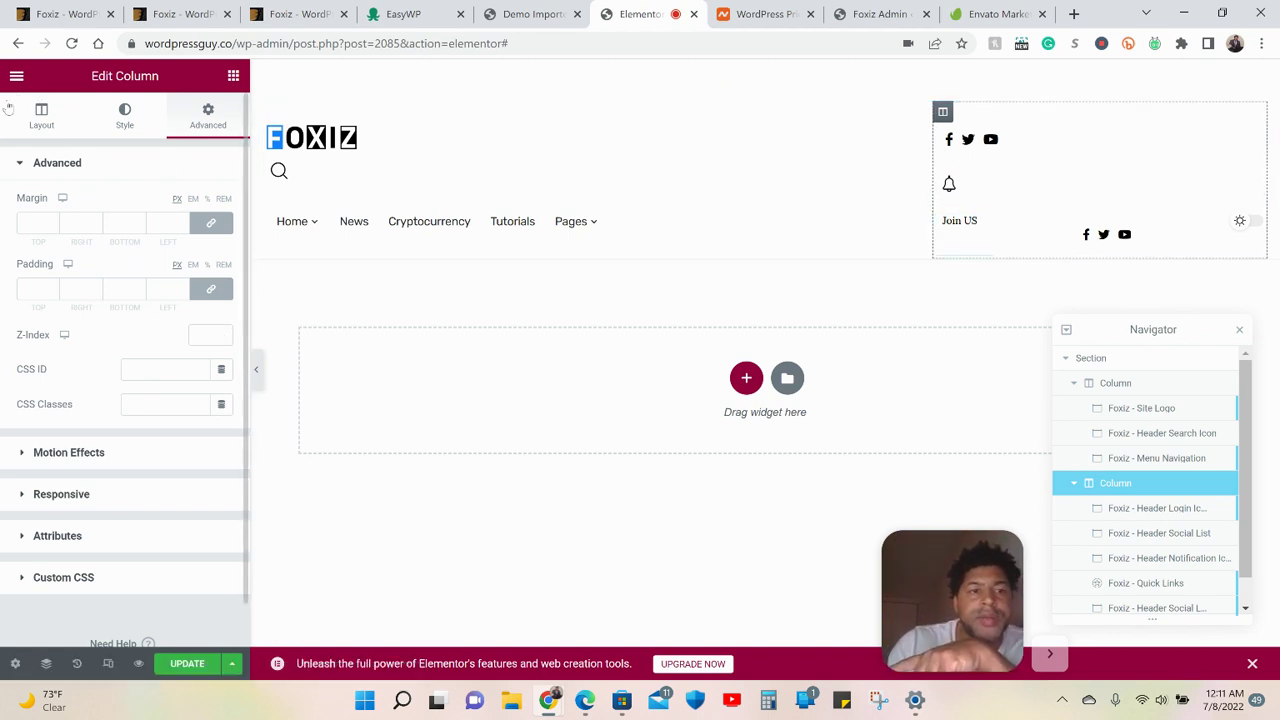
click(44, 114)
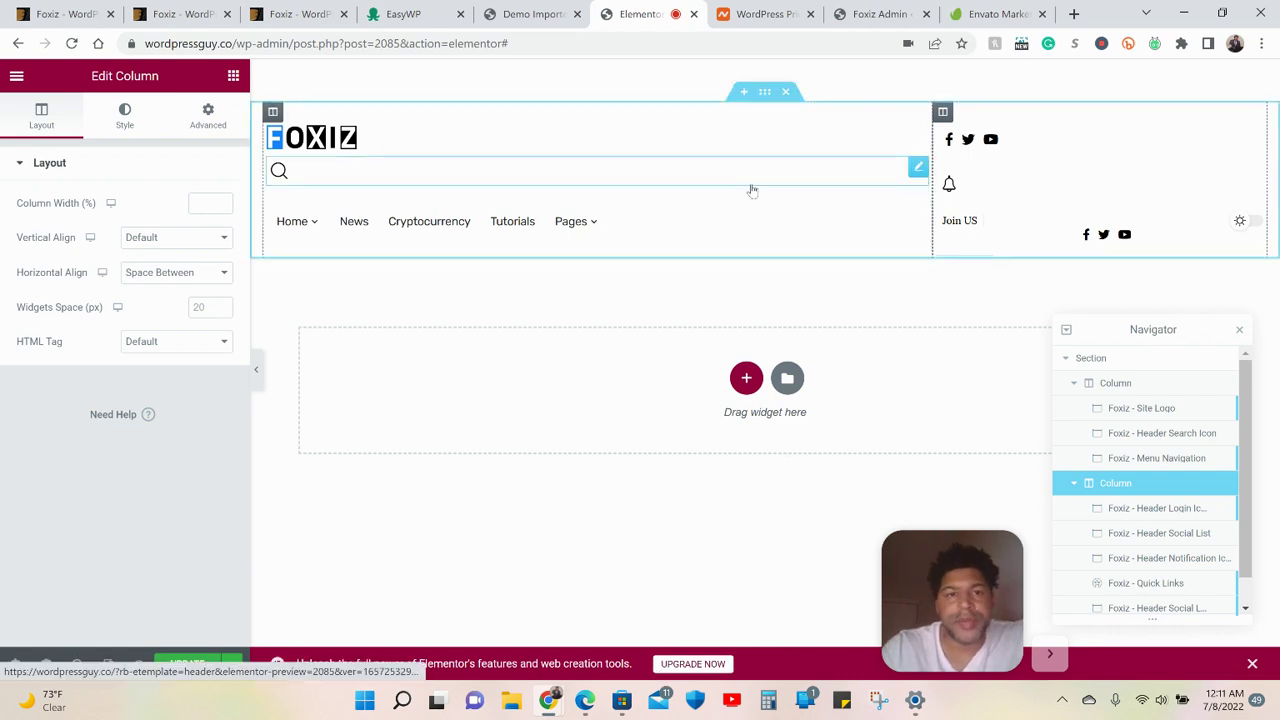
Open the Foxiz Theme Options in the WordPress admin and look over the Classic (Standard) blog design settings
click(532, 22)
scroll(105, 209, up, 4)
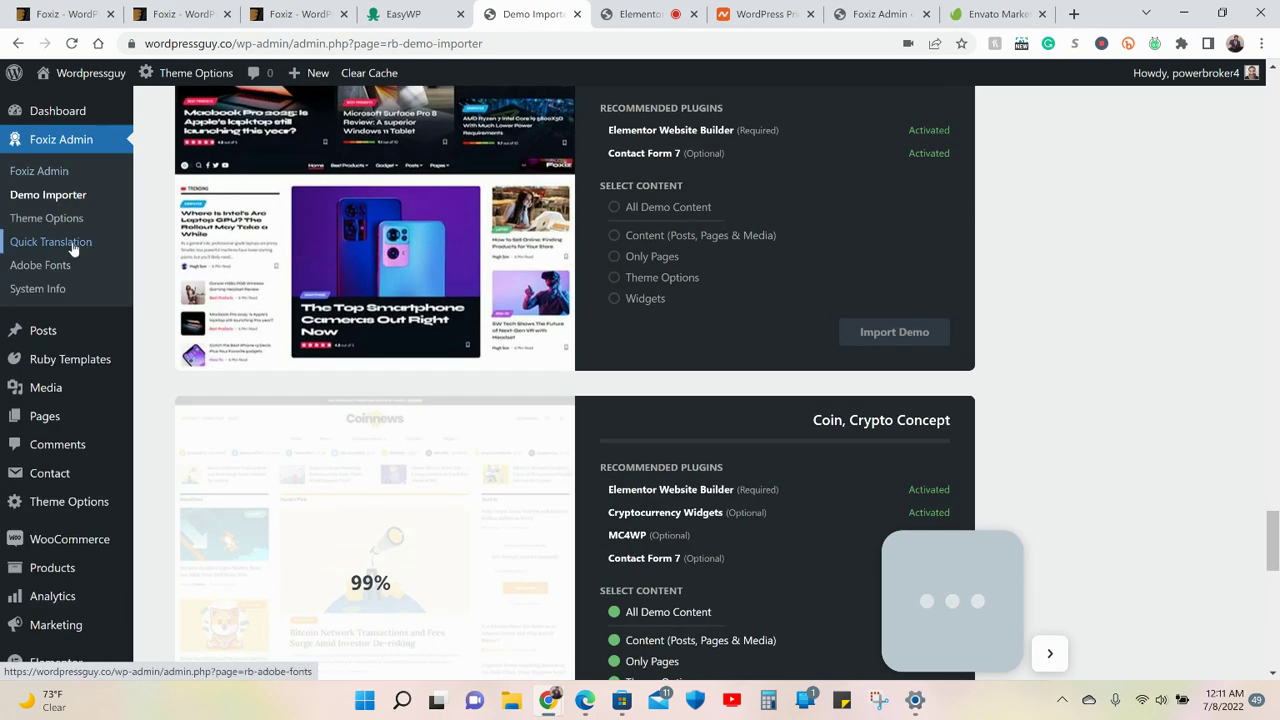
click(72, 224)
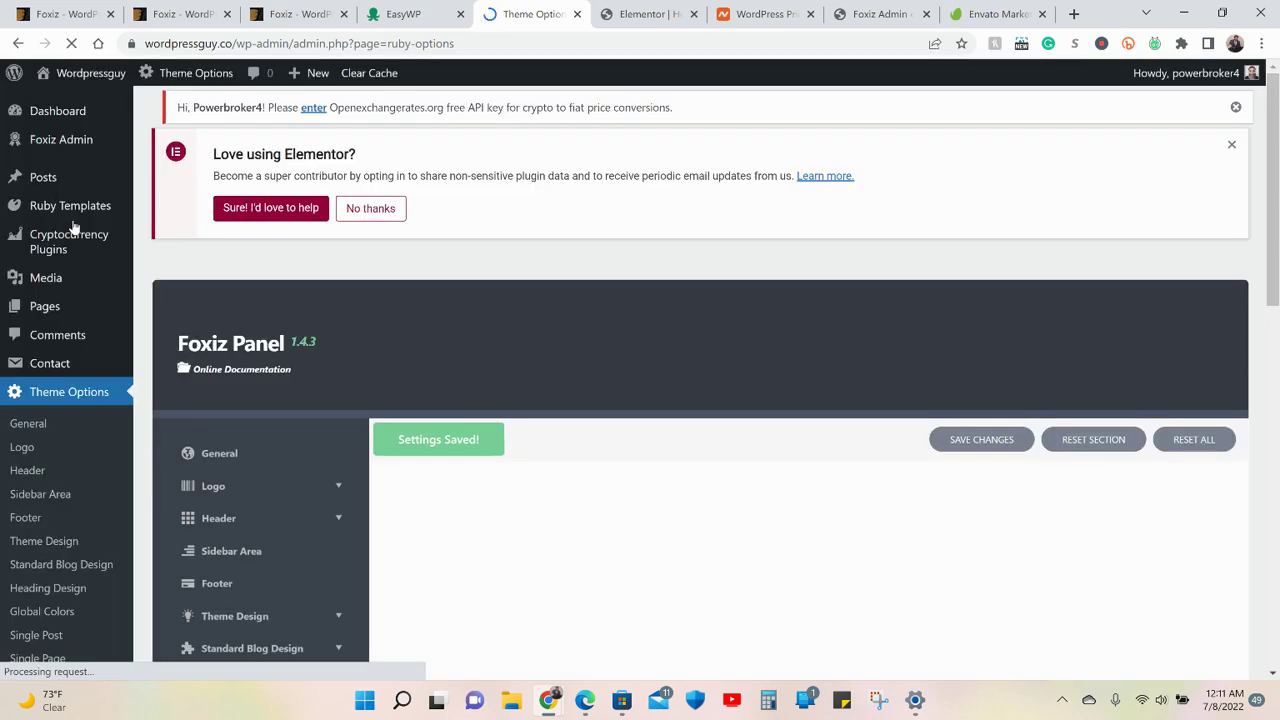
scroll(384, 370, down, 2)
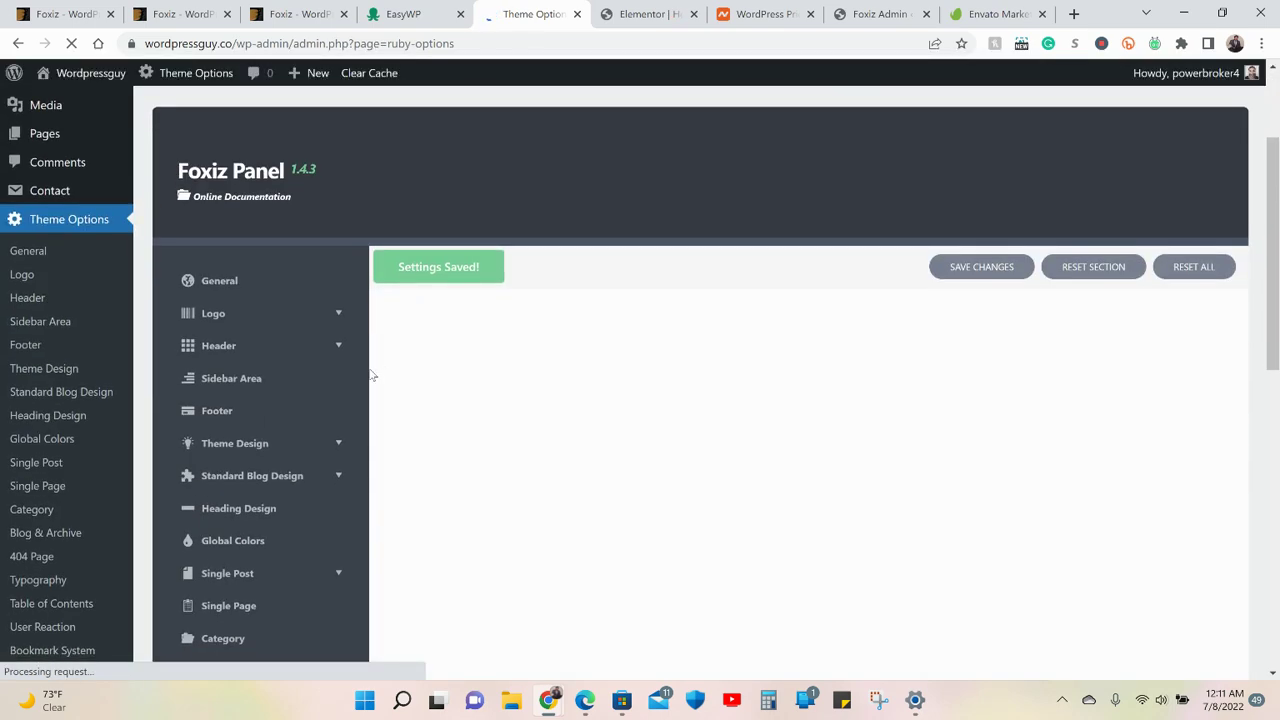
scroll(370, 375, down, 1)
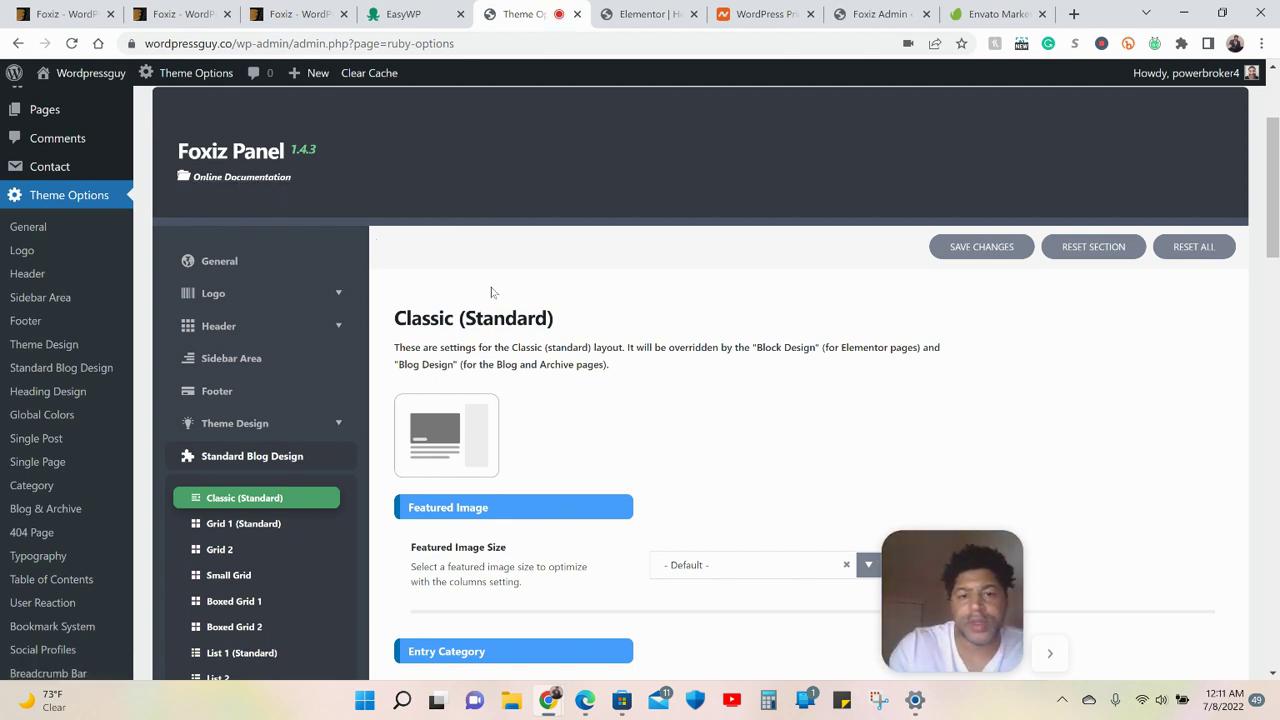
scroll(491, 292, down, 2)
scroll(491, 292, down, 1)
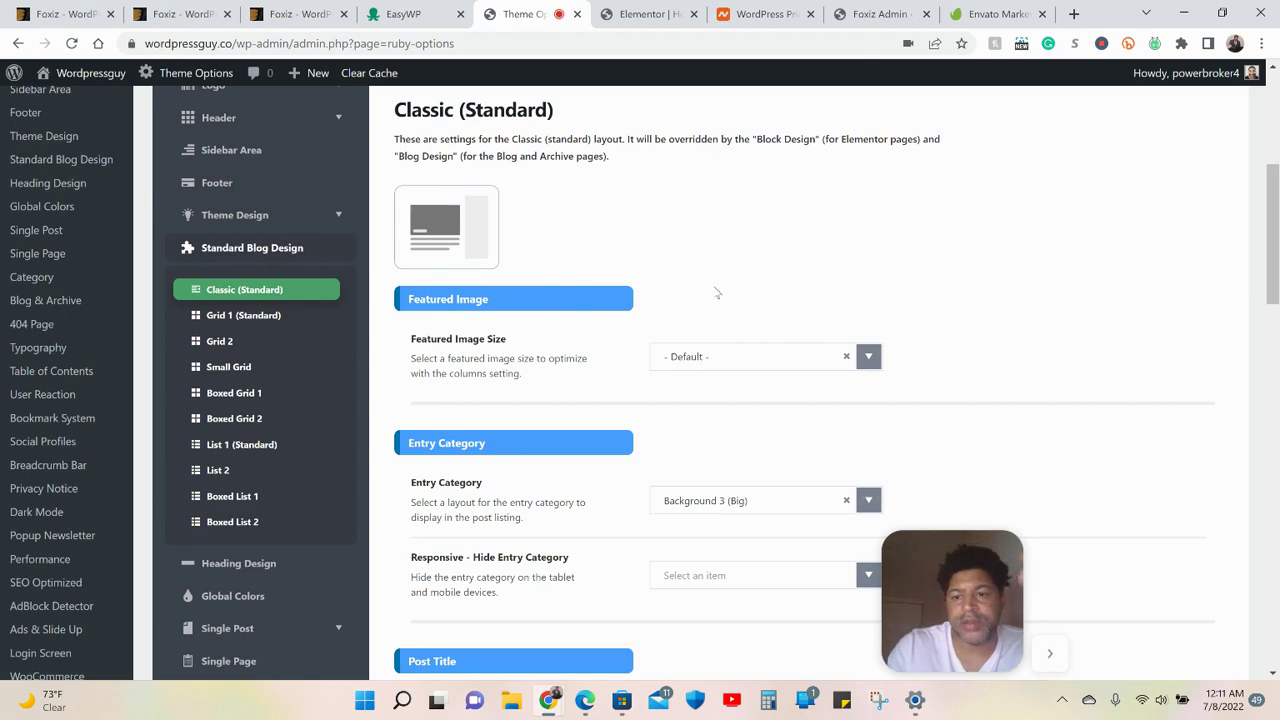
Remove the date (Publish Date) tag from the Classic layout's Entry Meta Tags and turn Review Meta Description off
scroll(716, 293, down, 12)
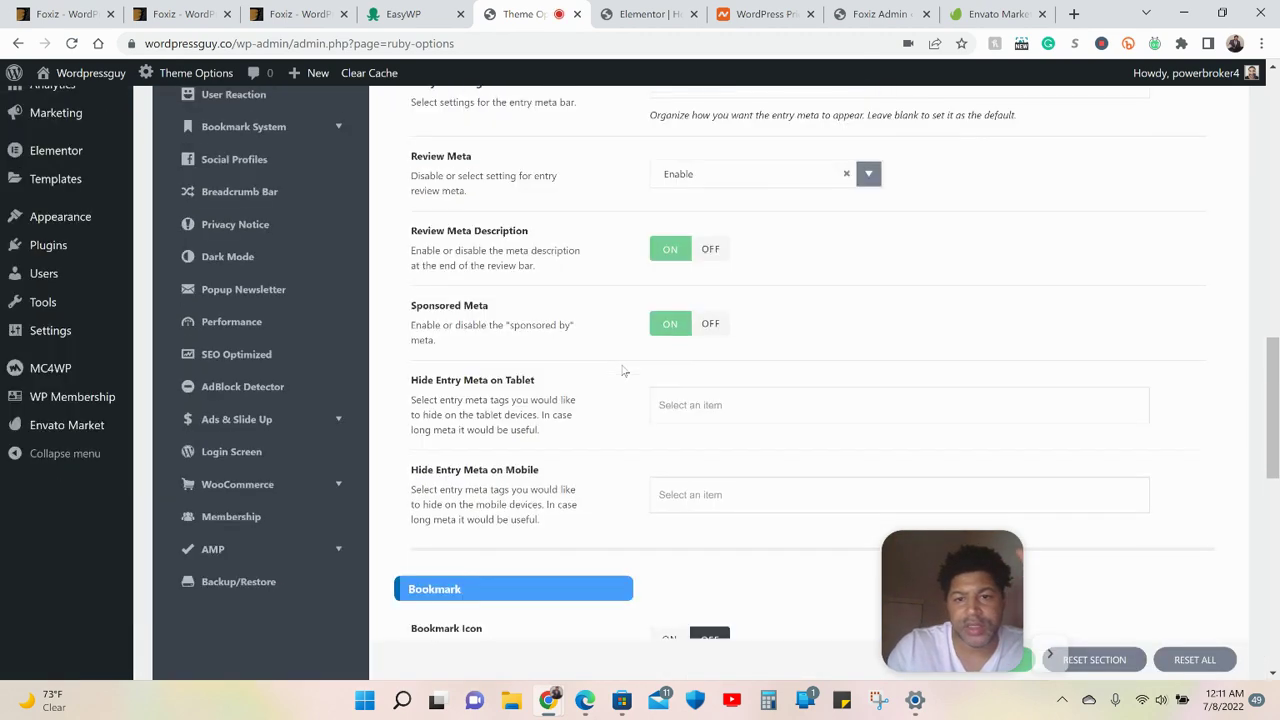
scroll(623, 370, up, 3)
click(666, 282)
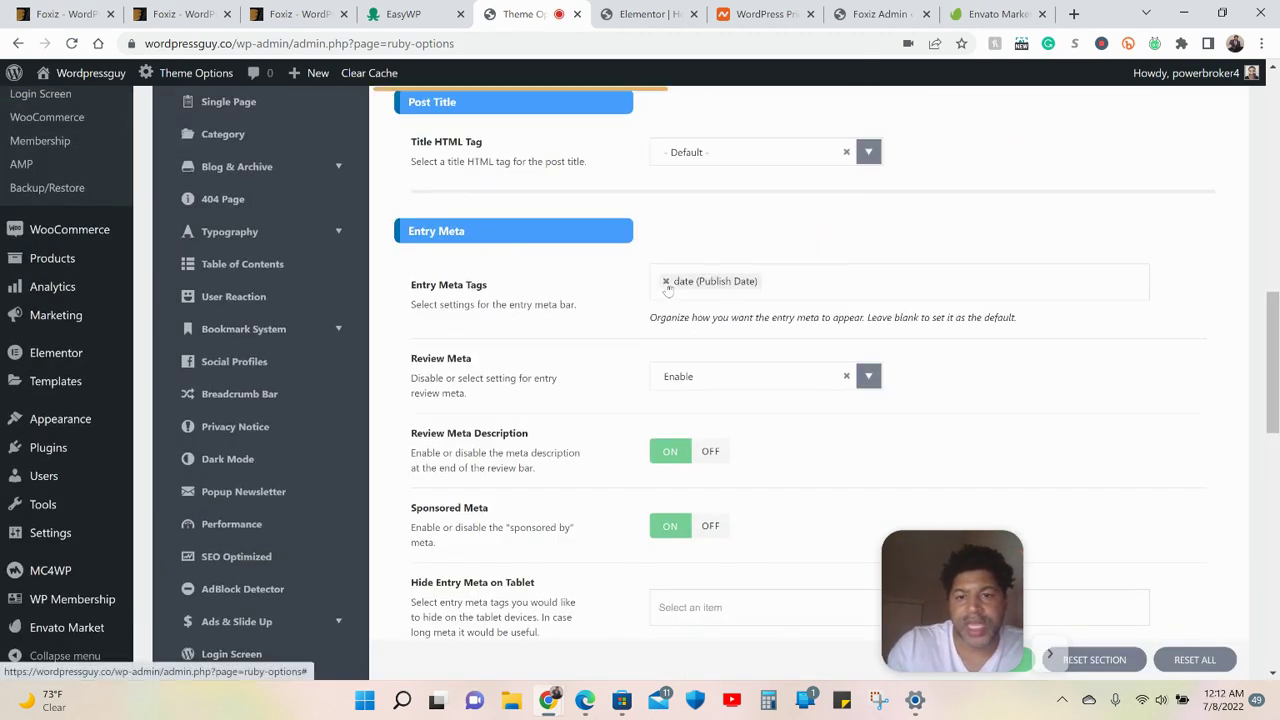
click(666, 282)
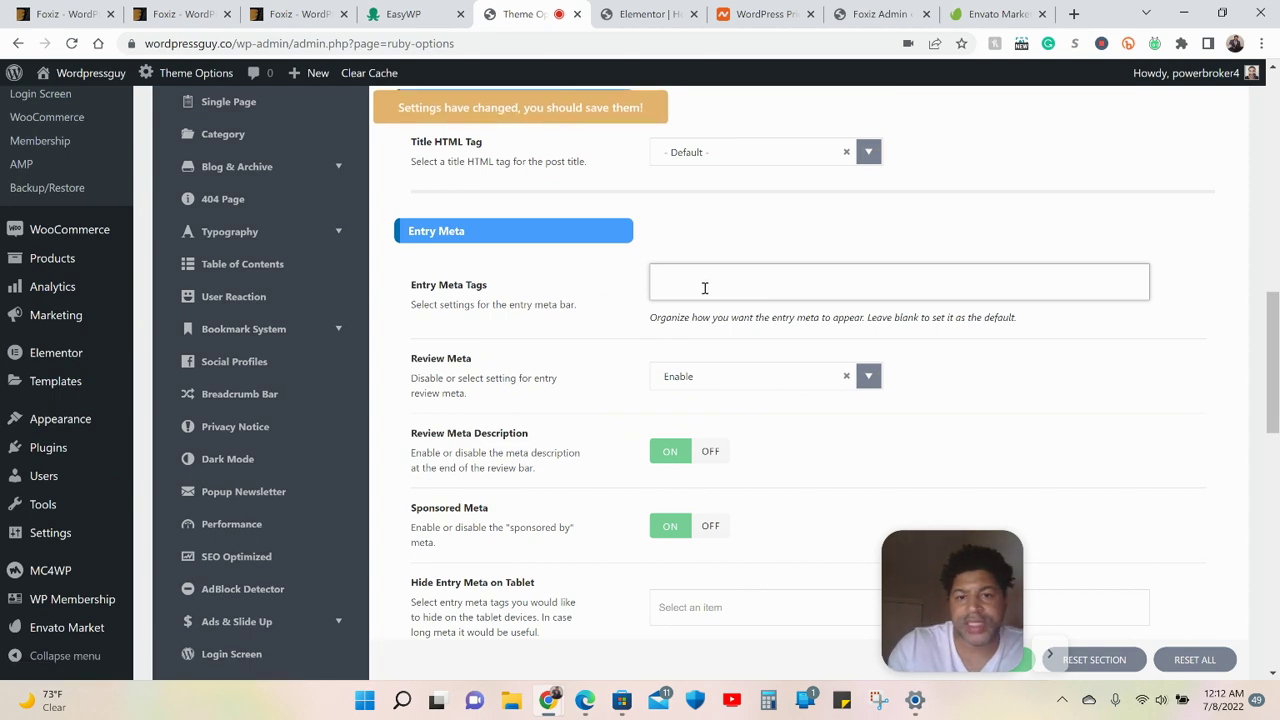
scroll(643, 425, down, 4)
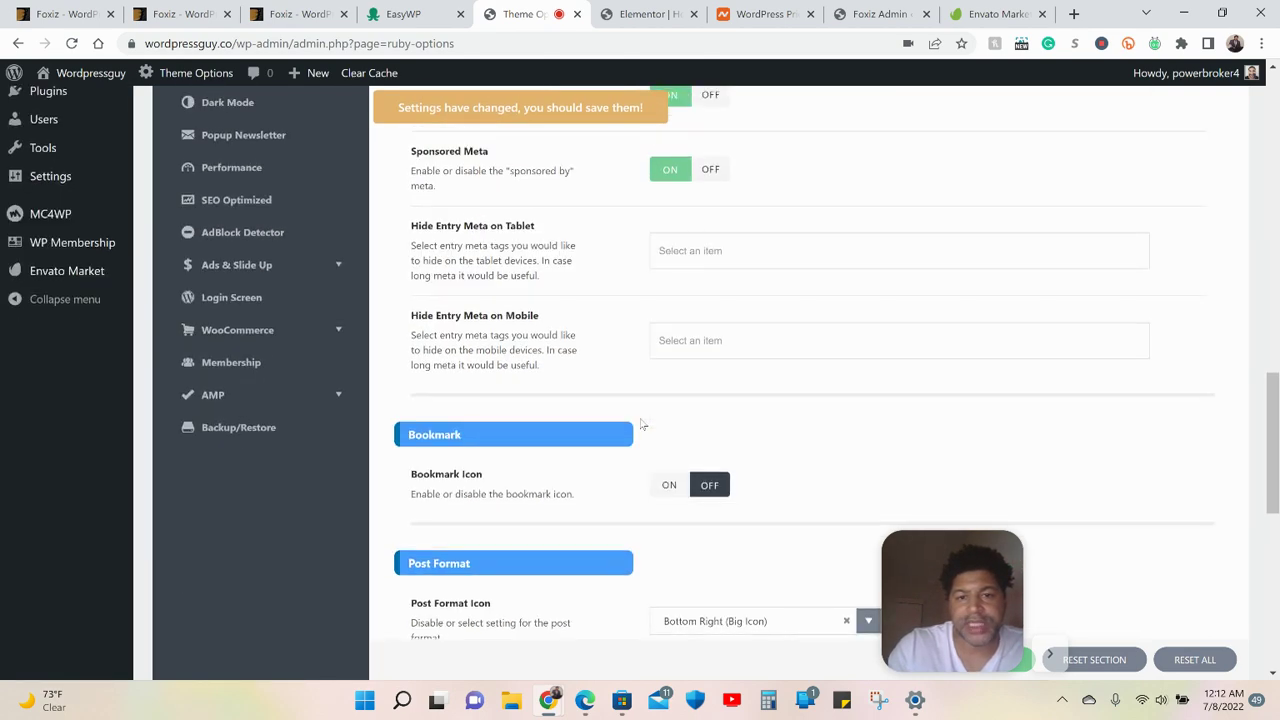
scroll(640, 423, up, 2)
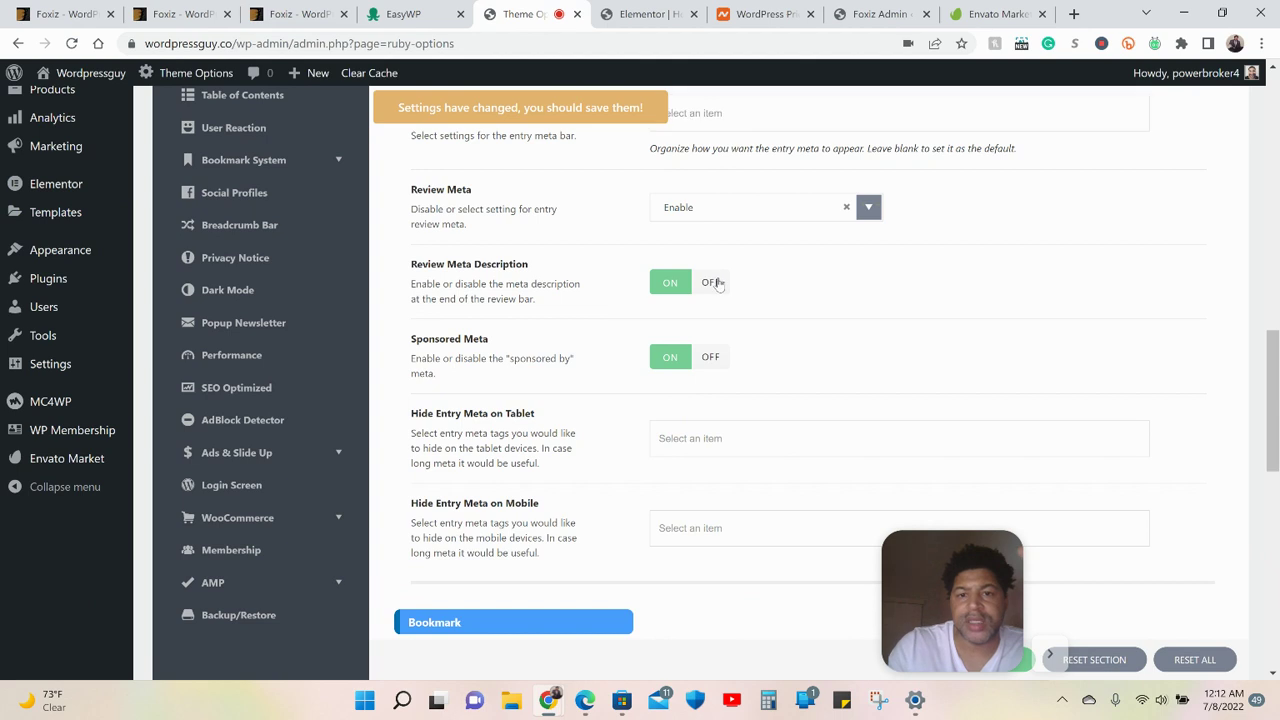
click(710, 282)
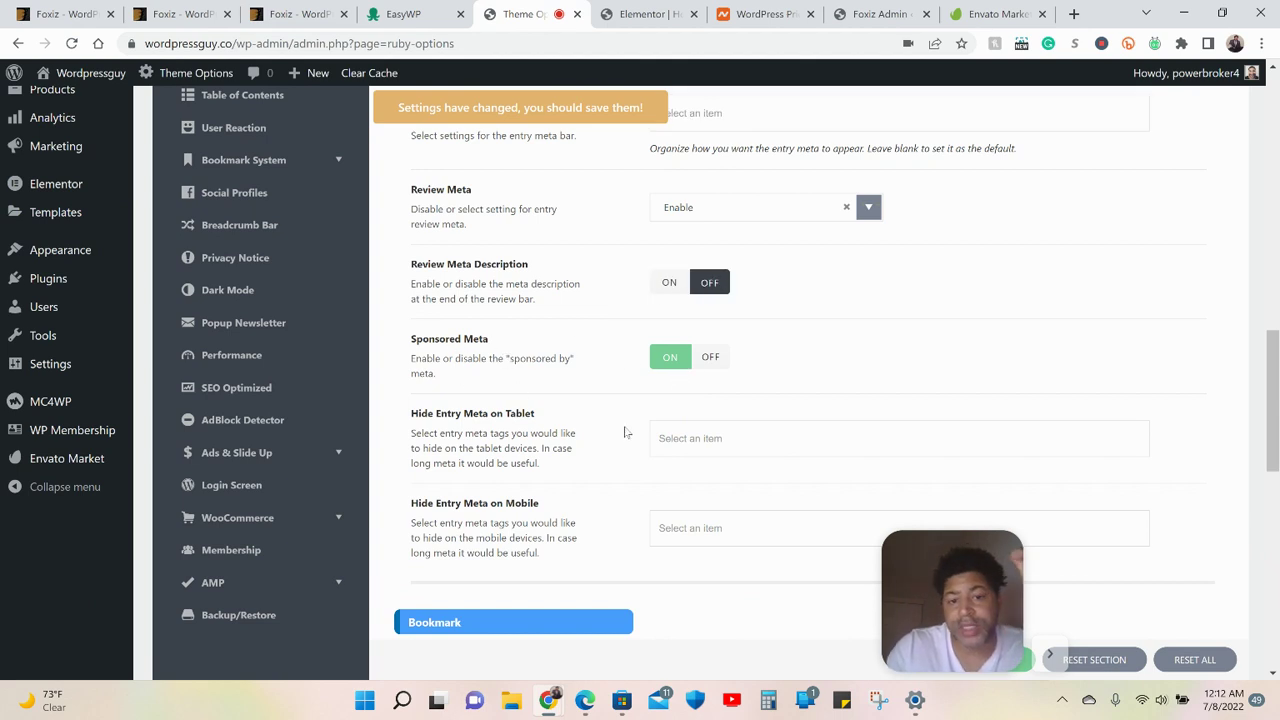
In the User Reaction settings, move Love to the Disabled reaction items and put Cry among the Enabled ones after Happy
scroll(624, 432, down, 6)
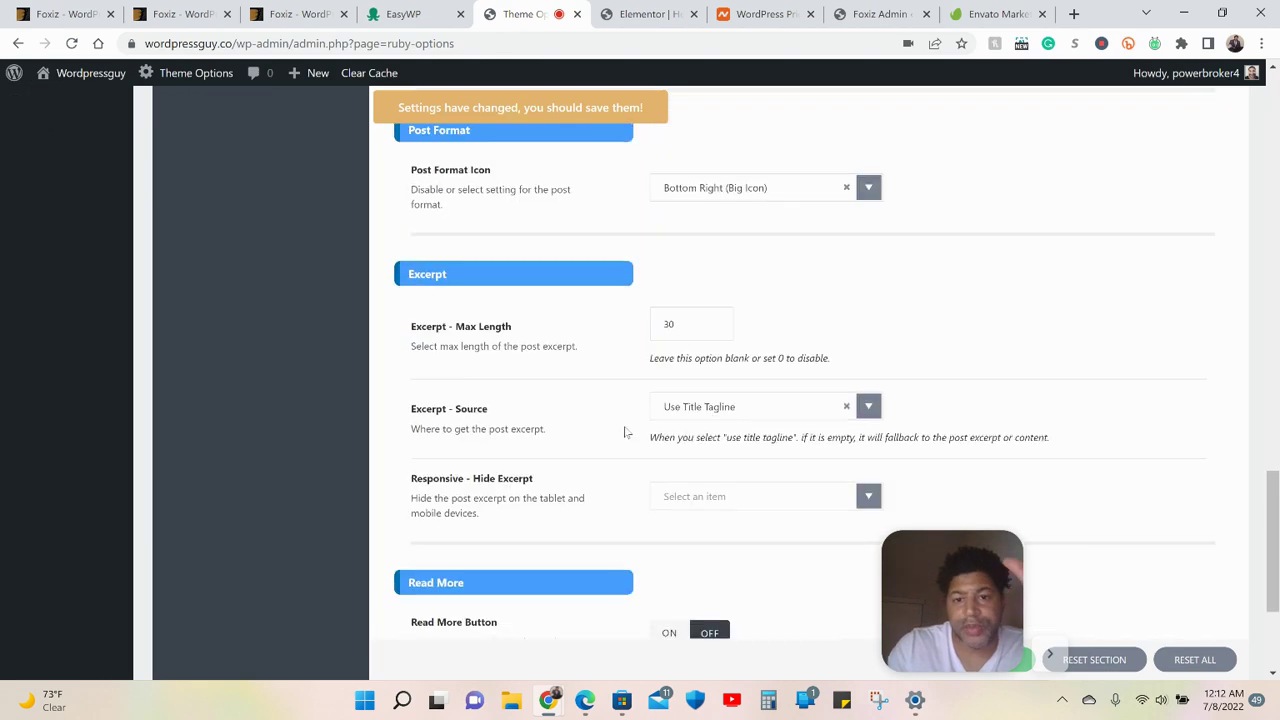
scroll(624, 432, down, 2)
scroll(624, 432, down, 1)
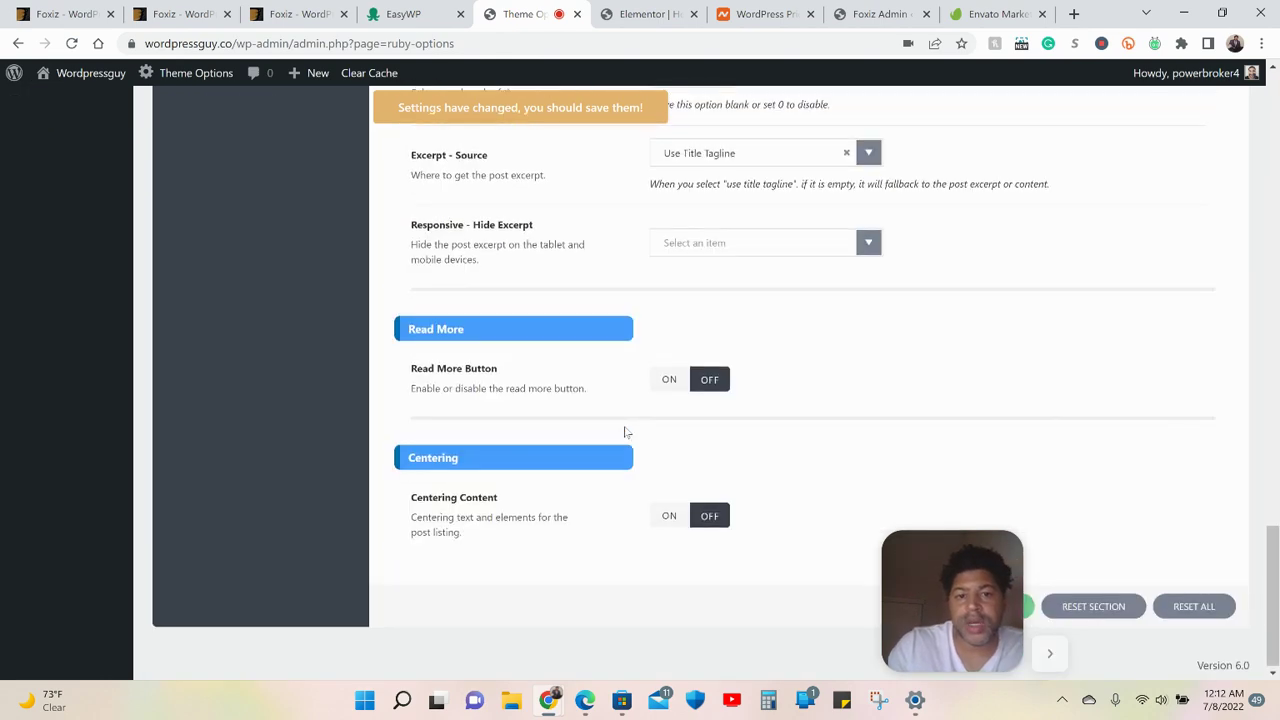
scroll(624, 432, up, 10)
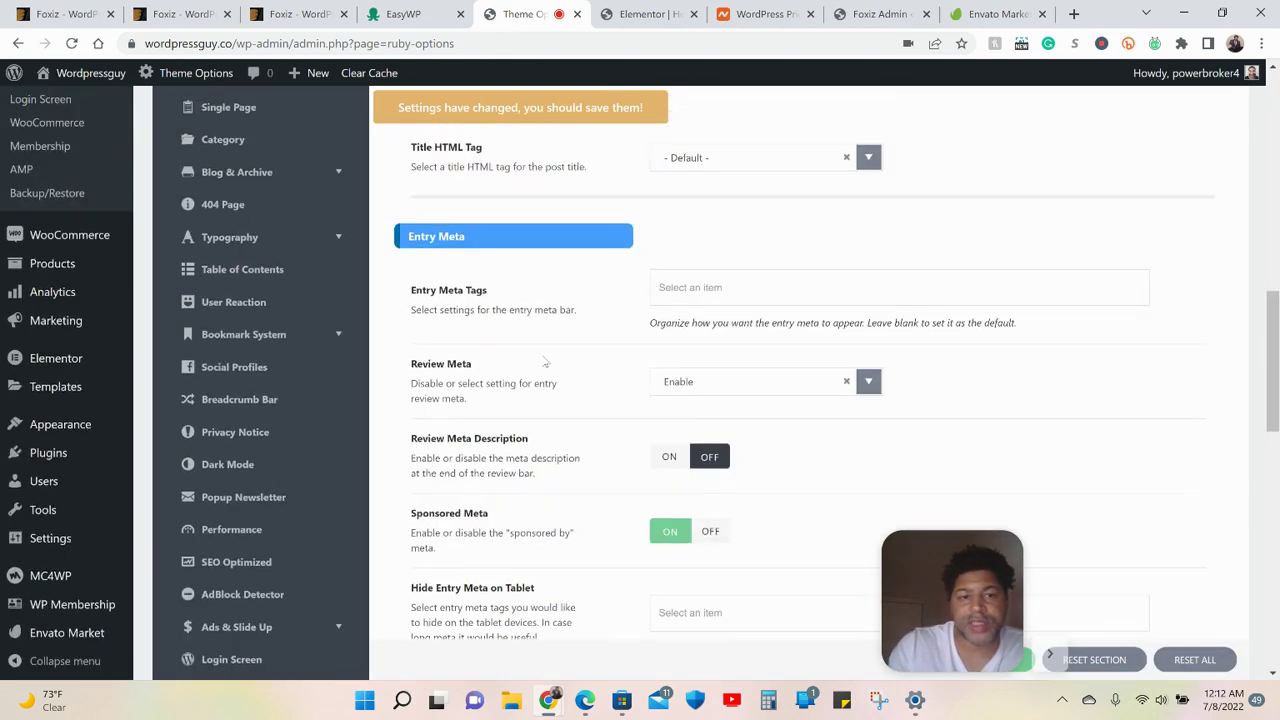
click(250, 301)
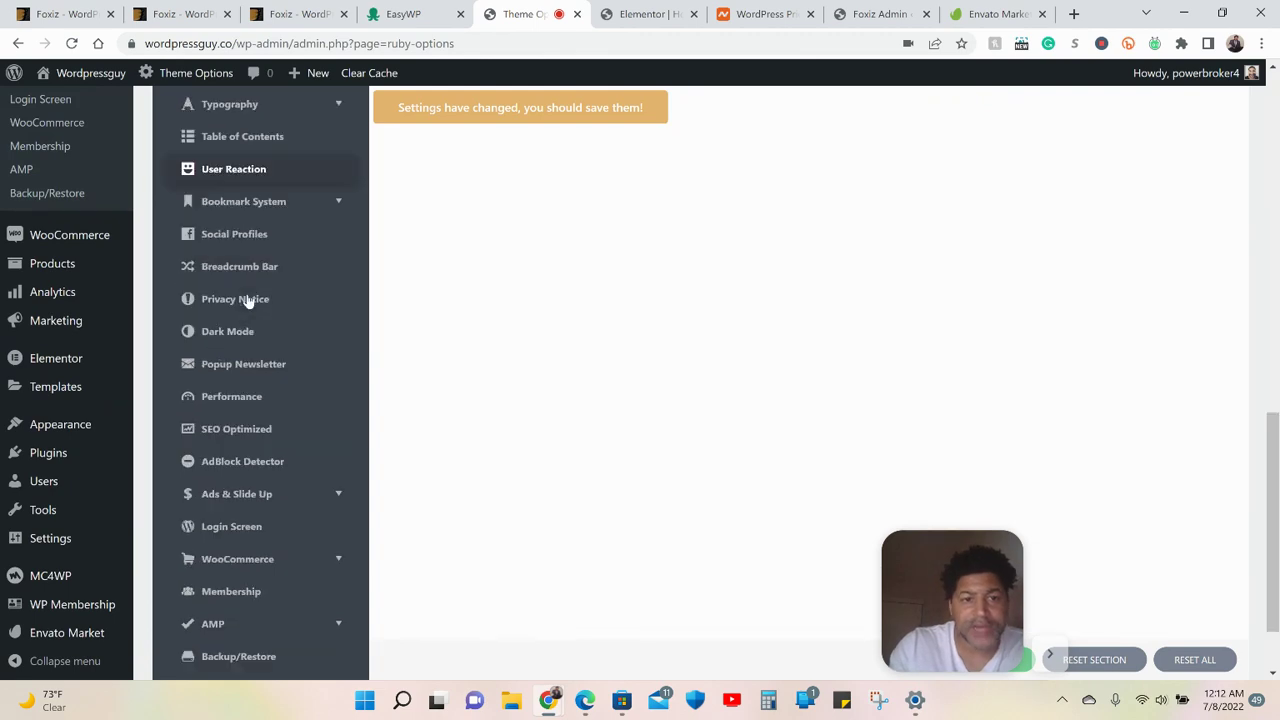
scroll(443, 288, up, 5)
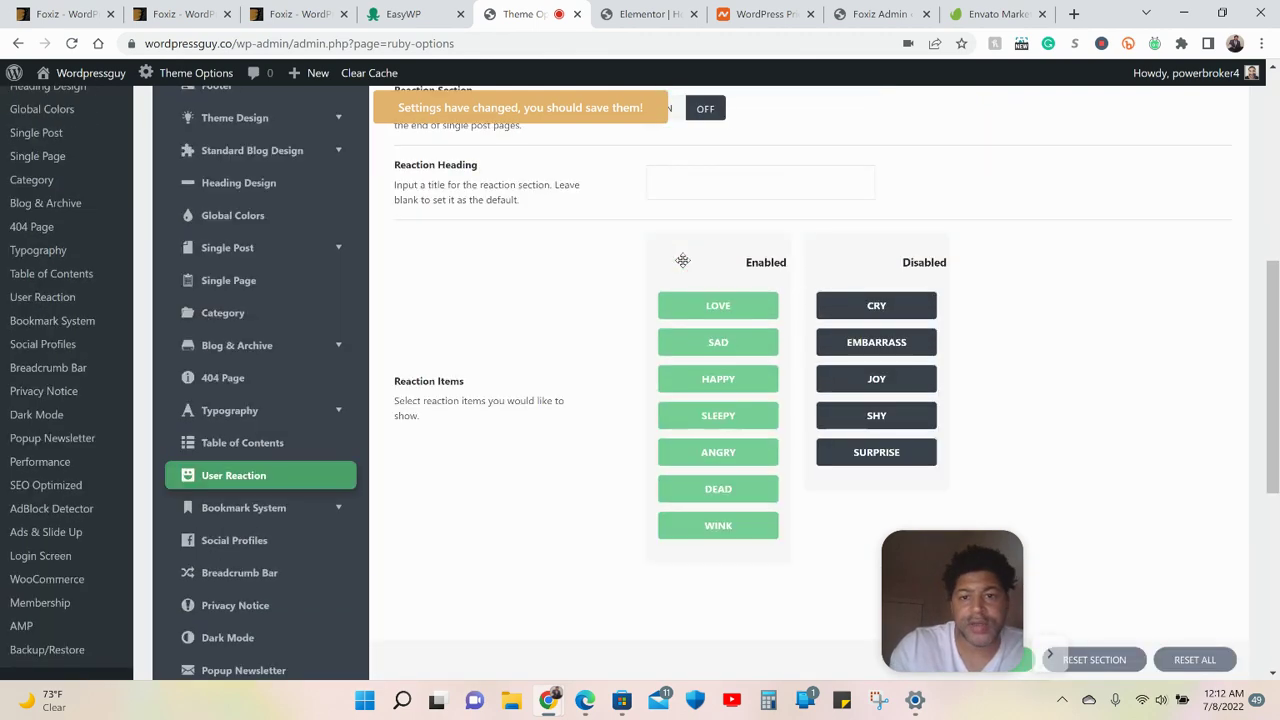
drag(745, 328, 698, 385)
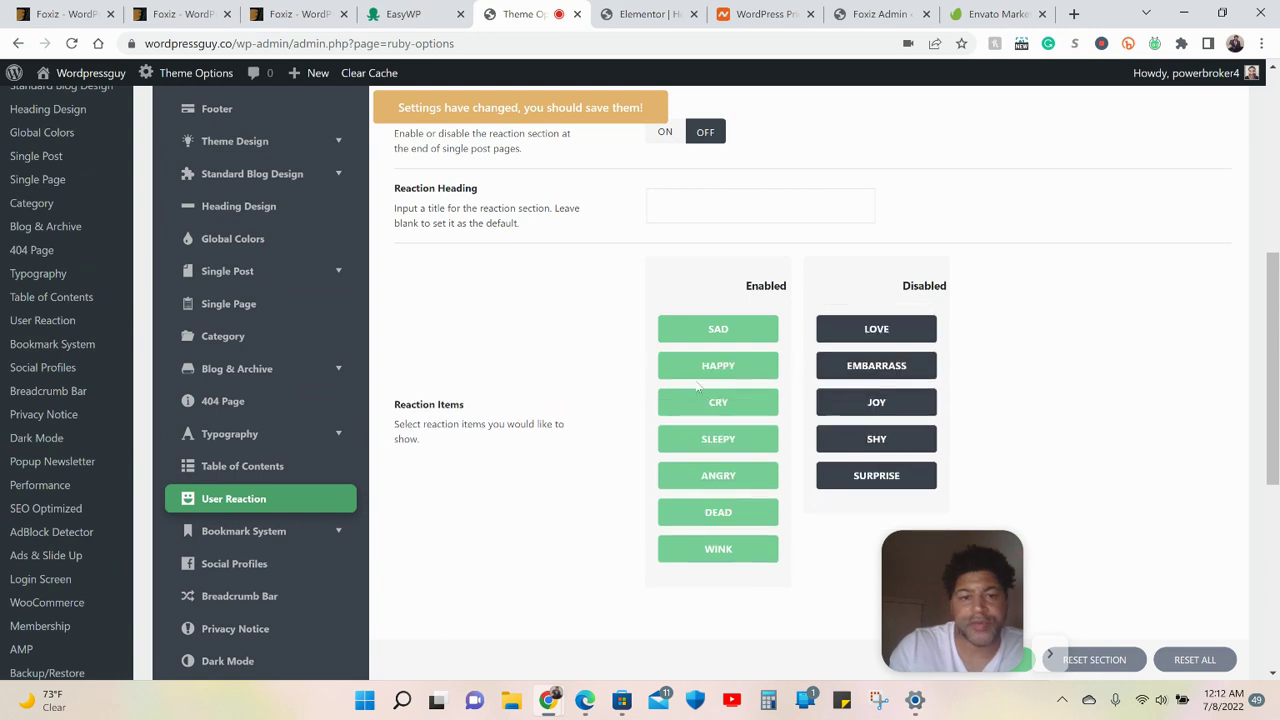
Look over the Theme Design, Ads & Slide Up, Membership and WooCommerce sections of the theme options
click(265, 378)
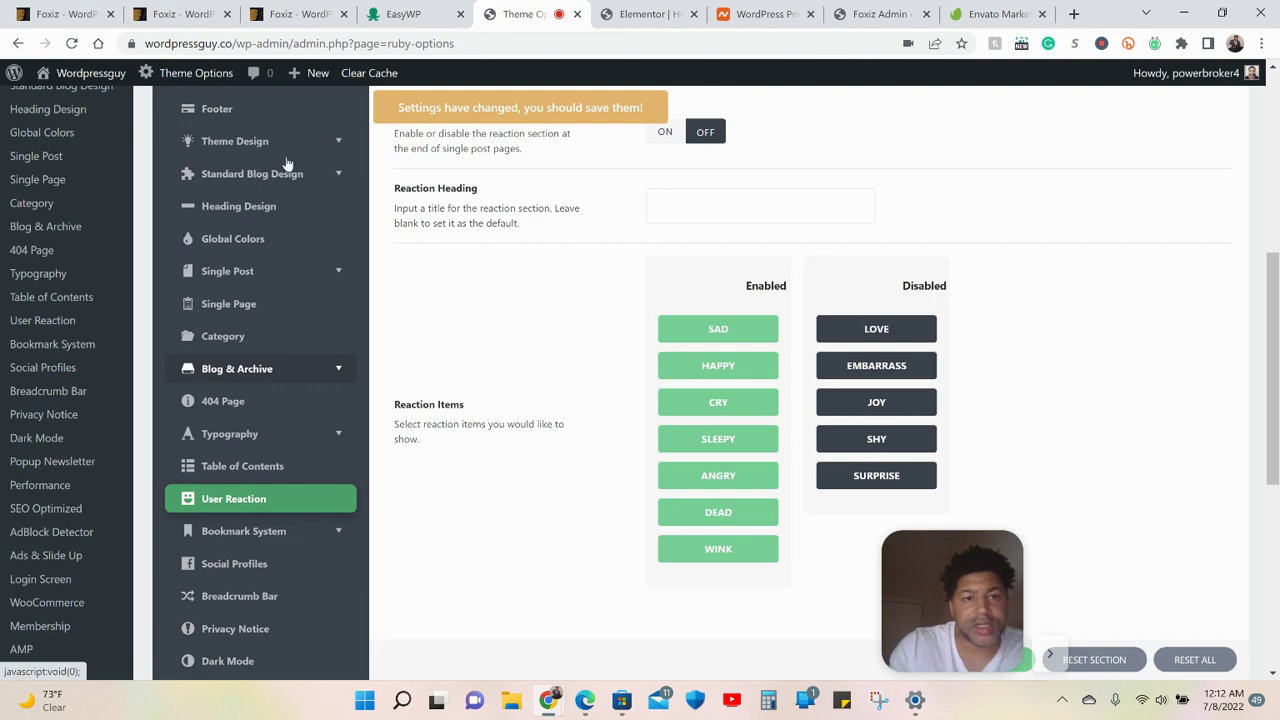
click(334, 139)
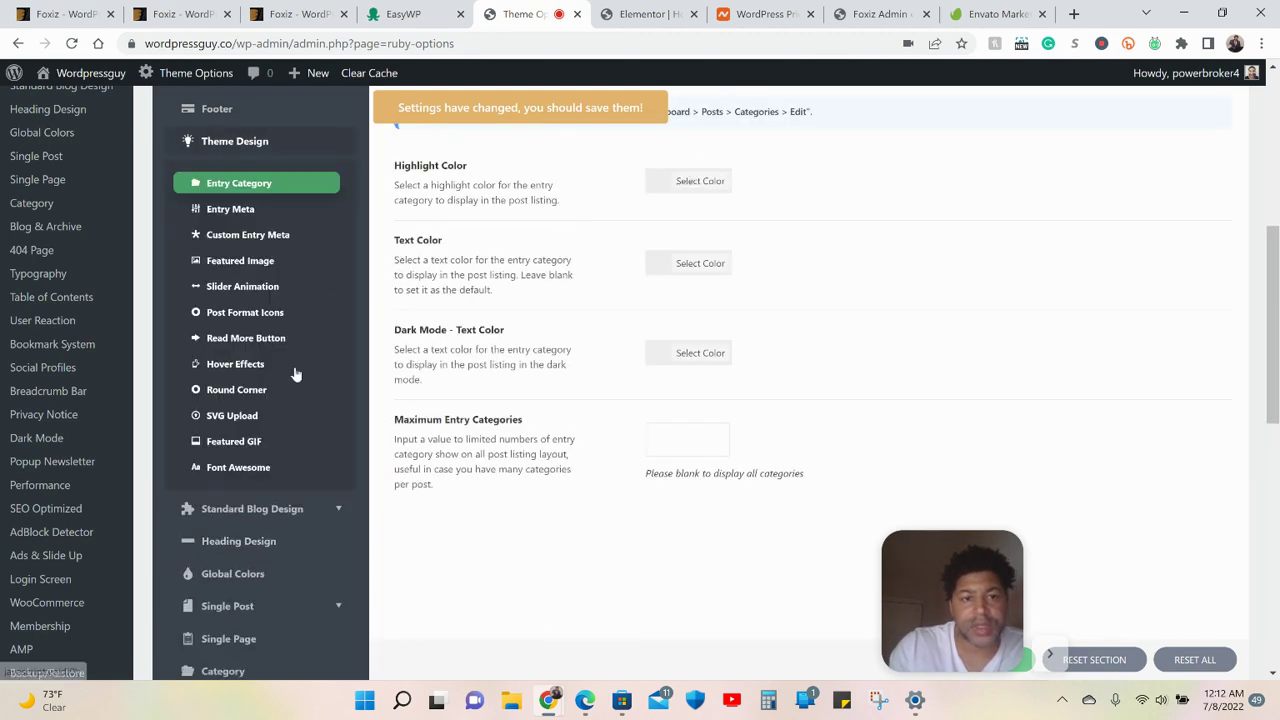
scroll(372, 446, down, 3)
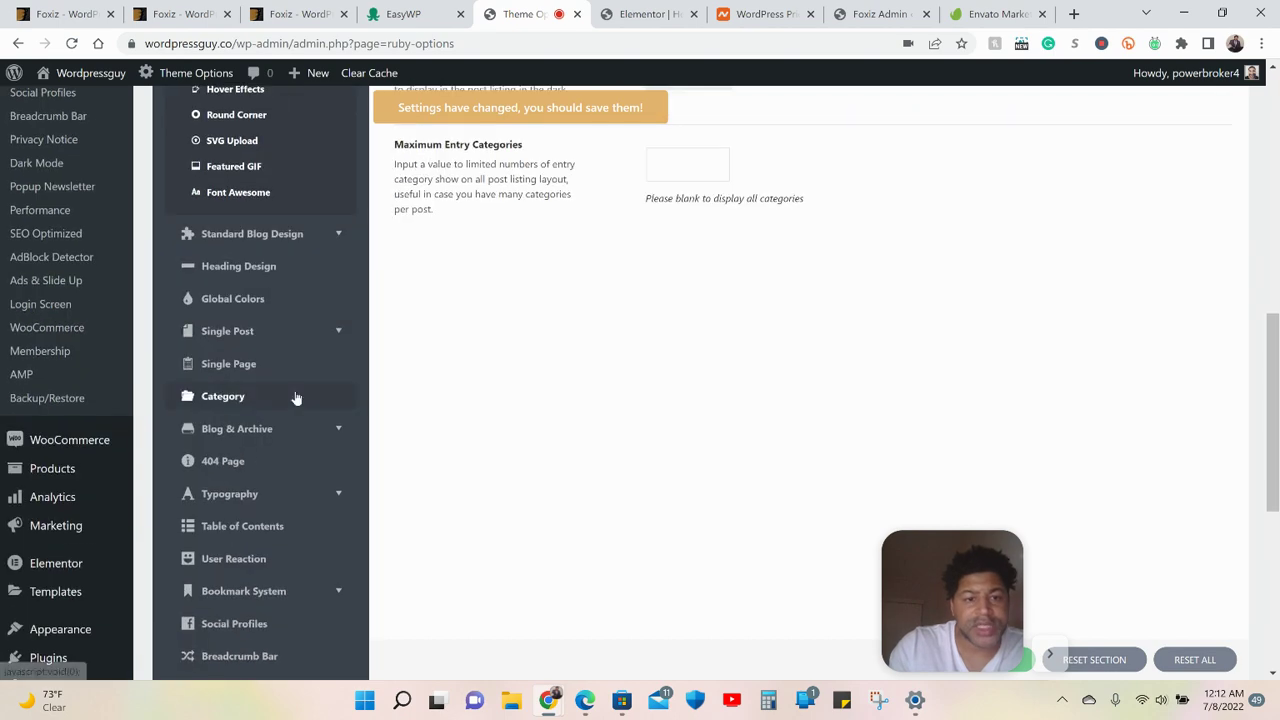
scroll(294, 397, down, 3)
scroll(296, 398, down, 2)
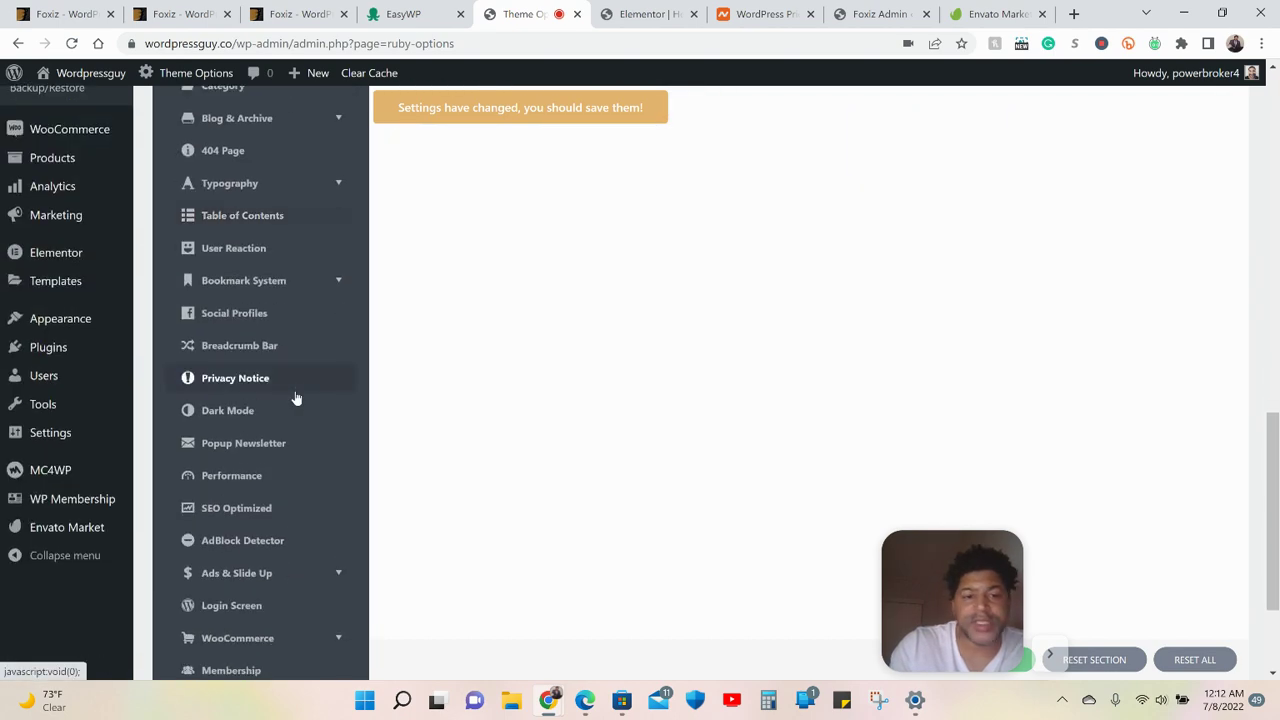
scroll(295, 394, down, 1)
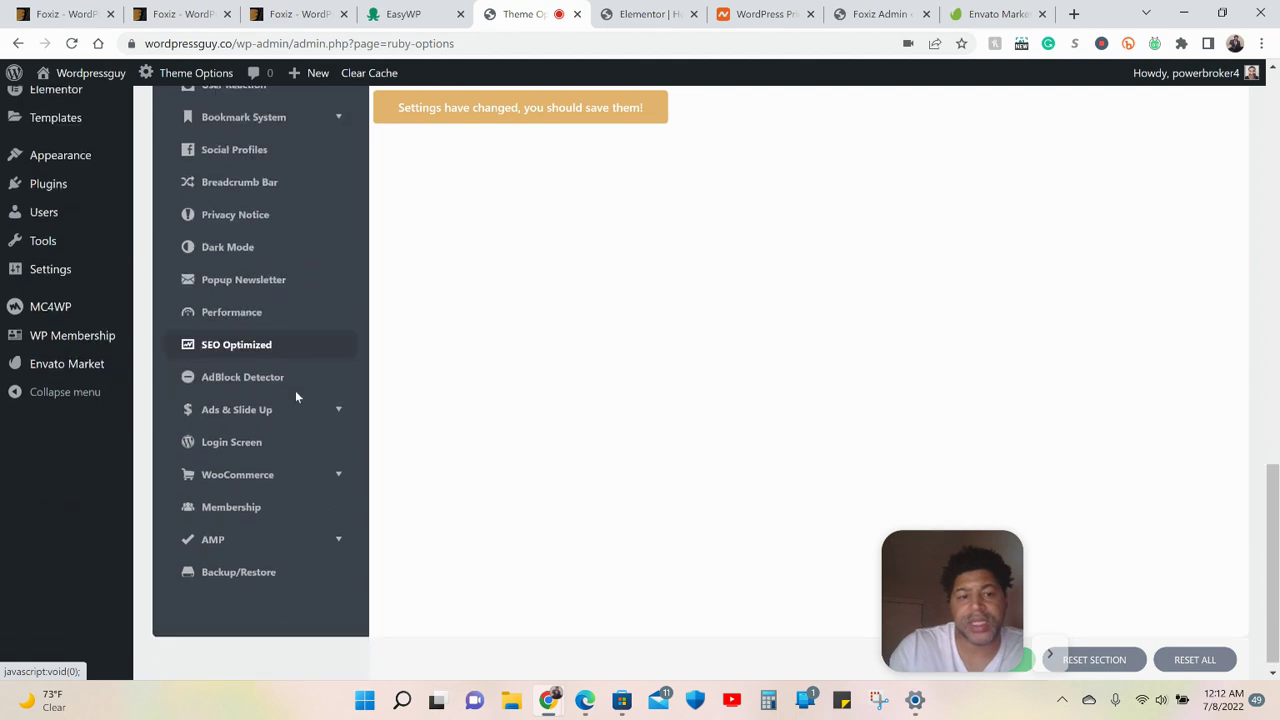
scroll(316, 415, down, 1)
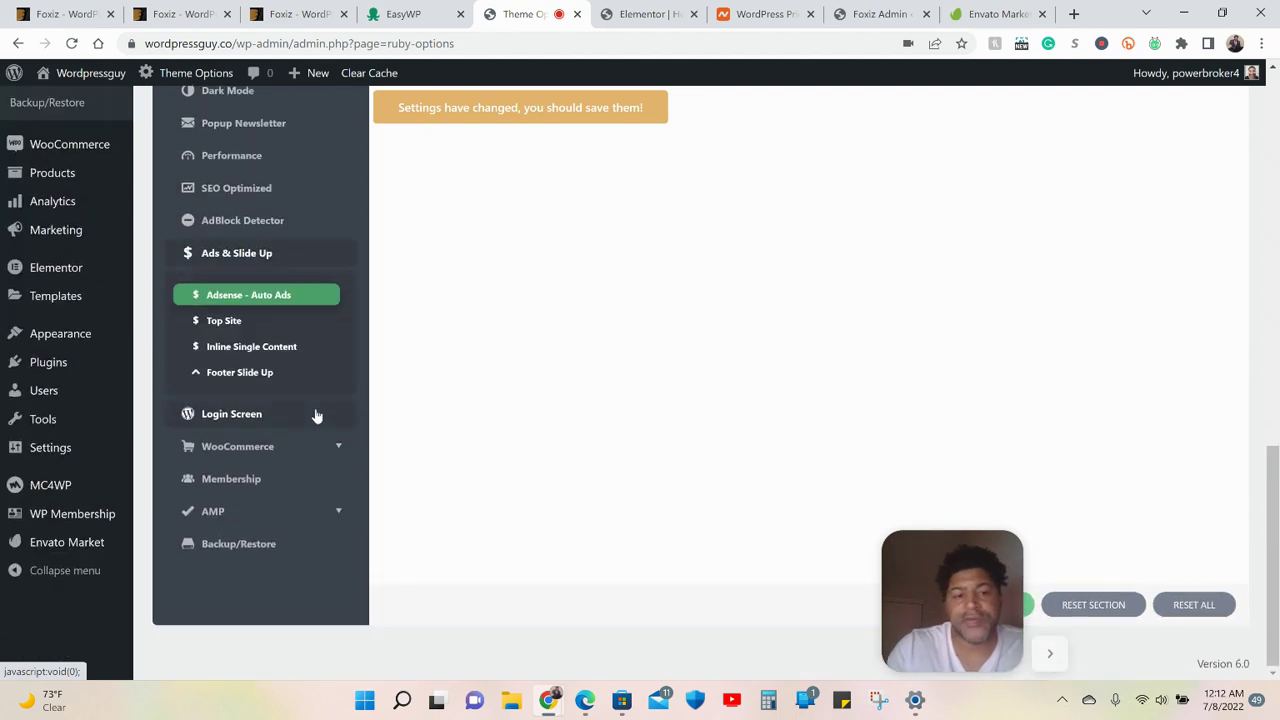
click(257, 490)
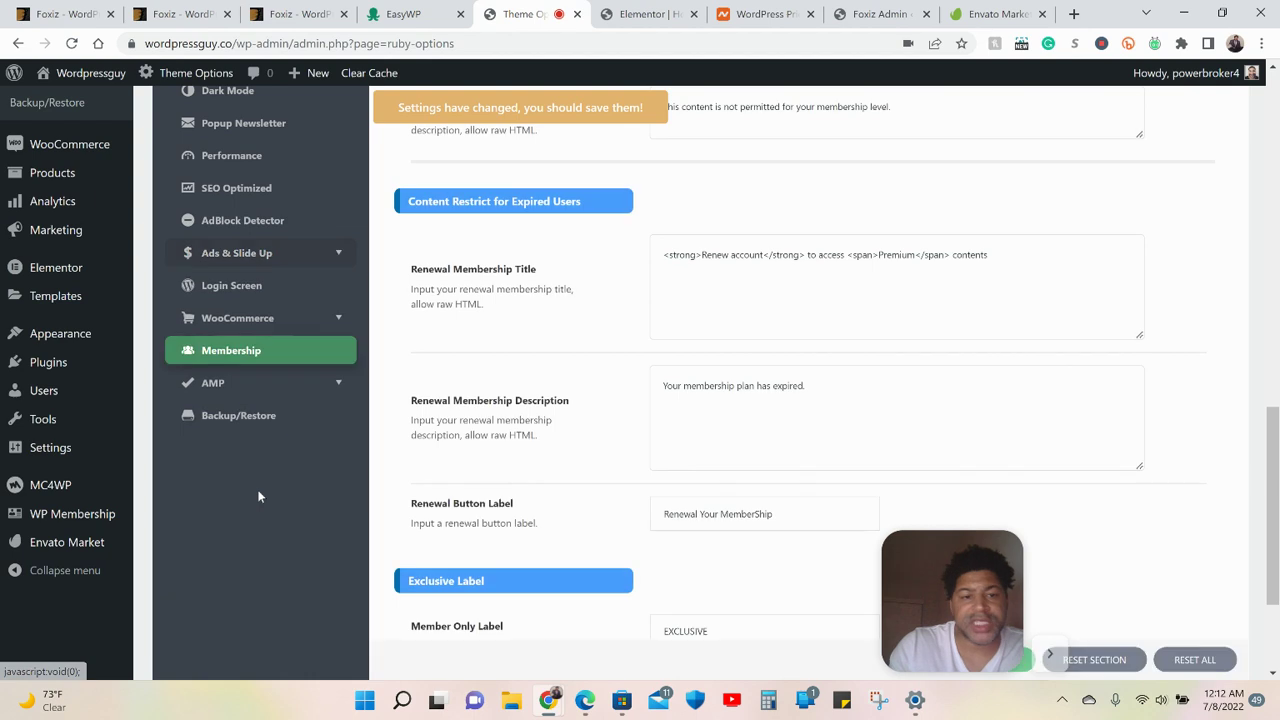
click(297, 318)
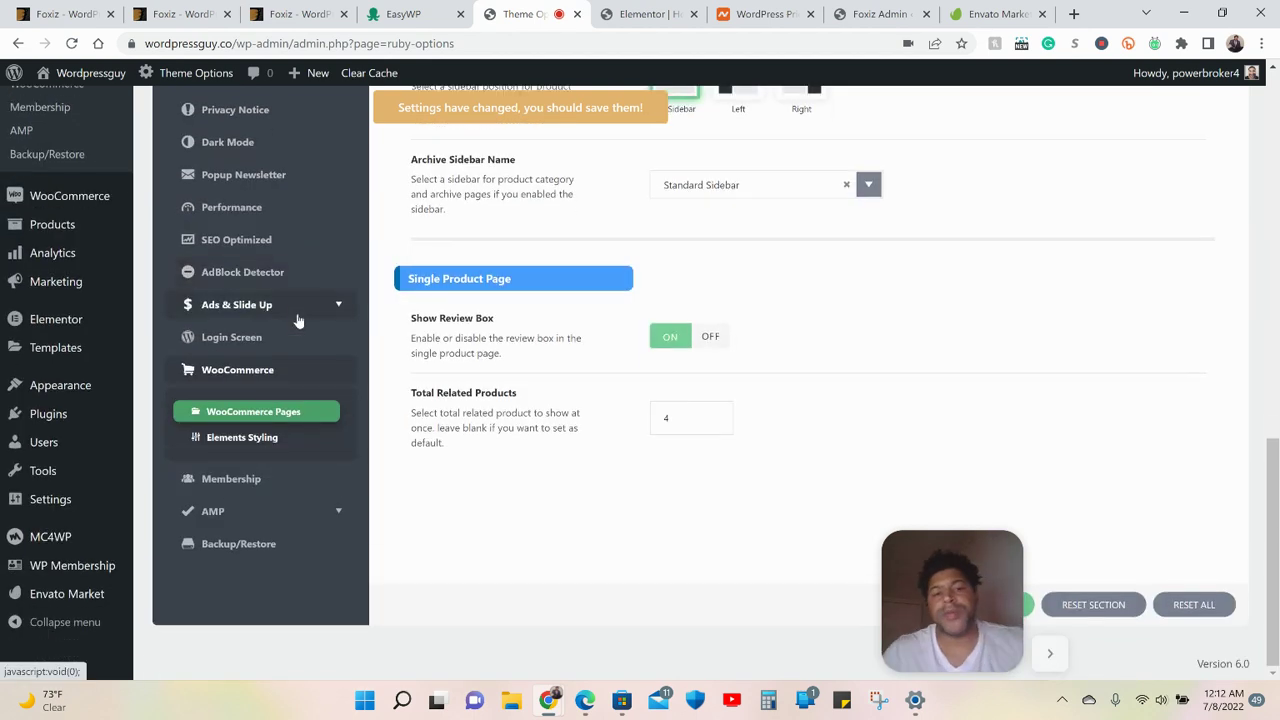